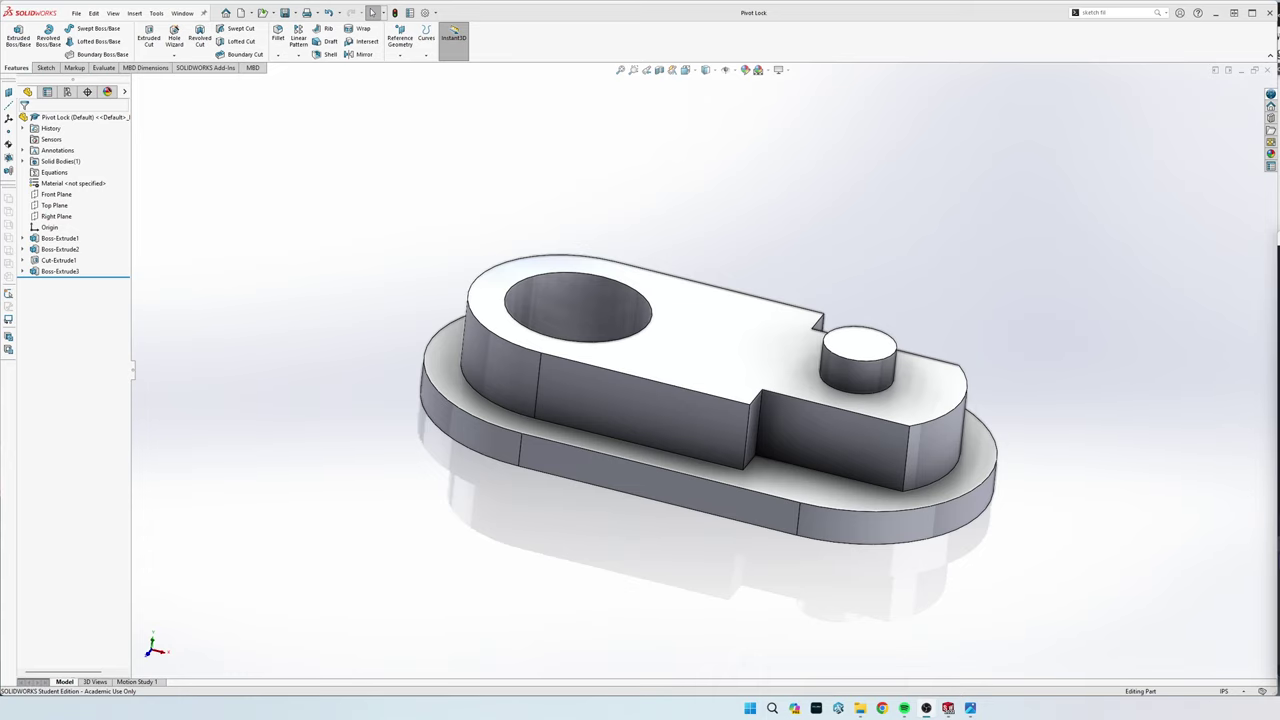
Compare the Pivot Lock part with its reference drawing, orbiting it and snapping to a standard view
{"action": "left_click_drag", "start_coordinate": [1279, 80], "coordinate": [591, 140]}
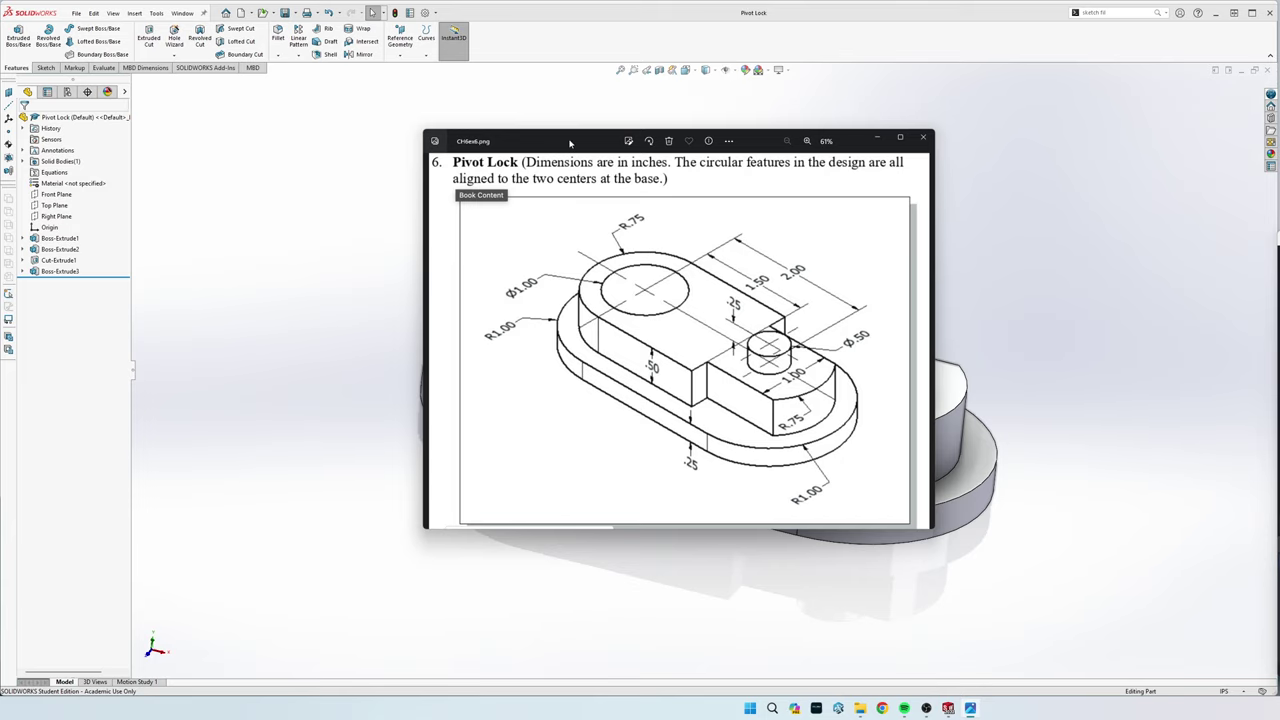
{"action": "left_click_drag", "start_coordinate": [570, 143], "coordinate": [1279, 150]}
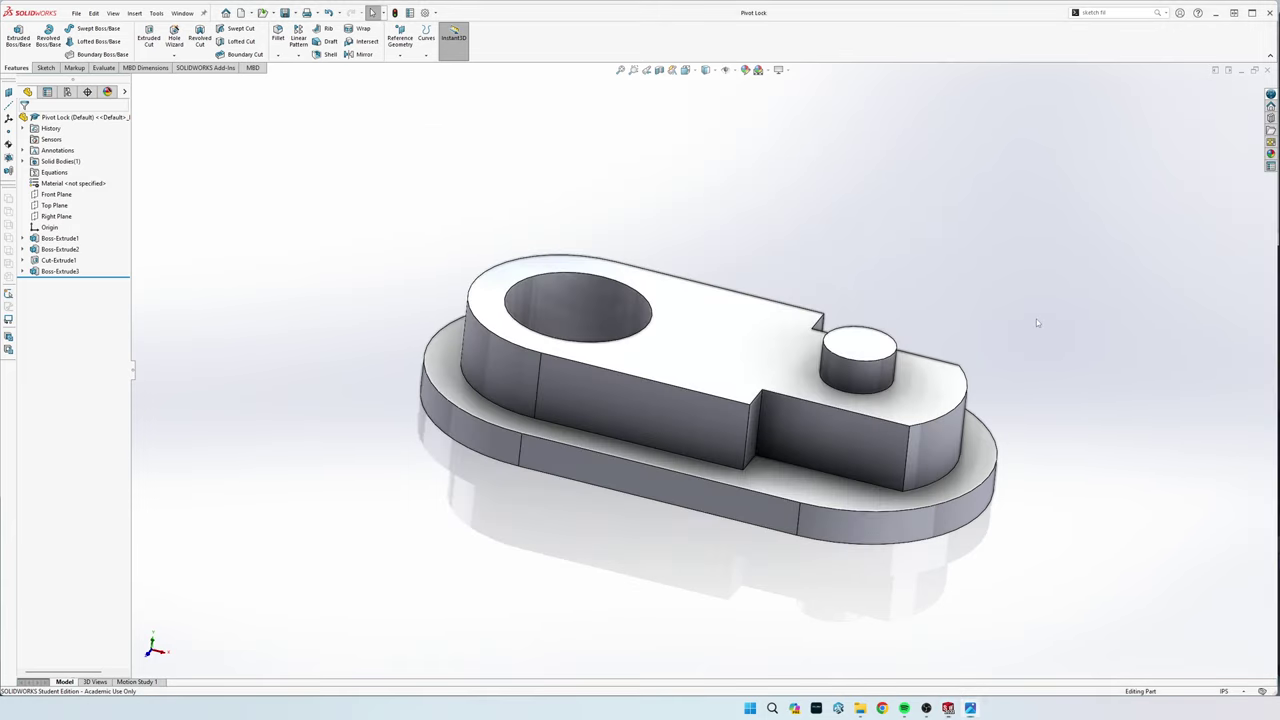
{"action": "middle_click_drag", "start_coordinate": [855, 350], "coordinate": [677, 342]}
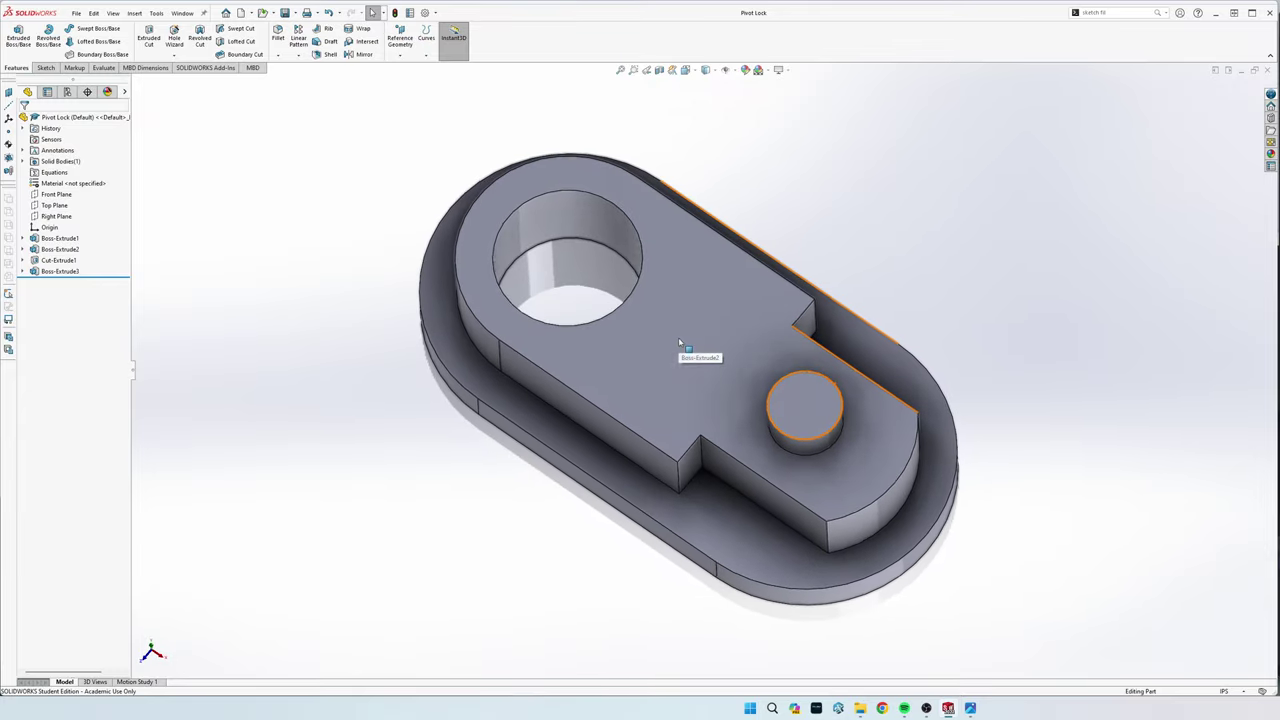
{"action": "middle_click_drag", "start_coordinate": [781, 330], "coordinate": [840, 390]}
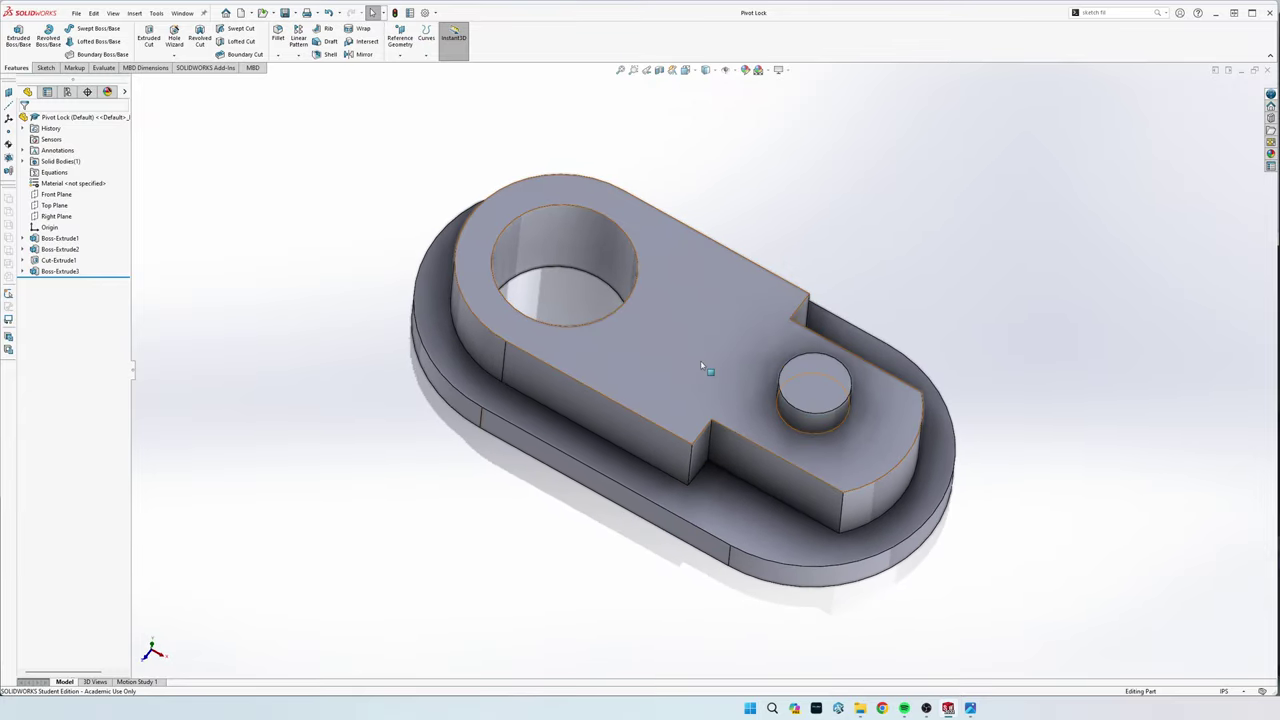
{"action": "key", "text": "ctrl+7"}
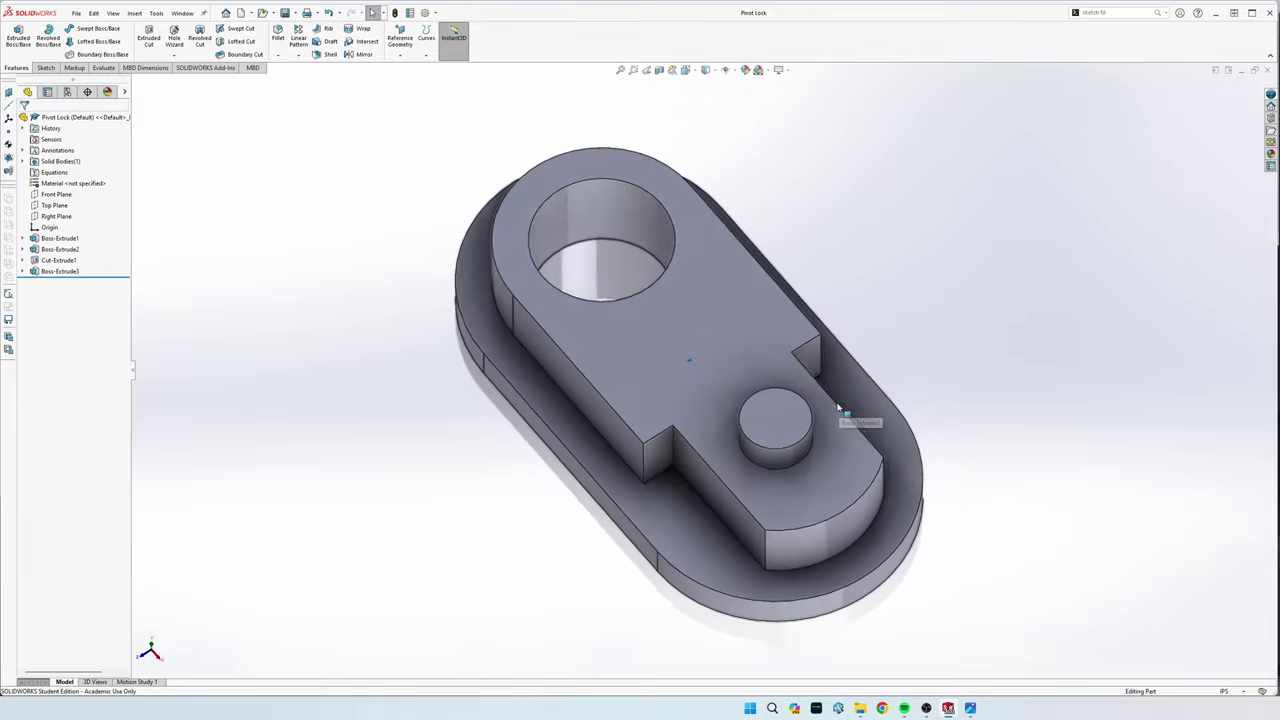
Minimize the Pivot Lock document and create a new part
{"action": "left_click", "coordinate": [1240, 71]}
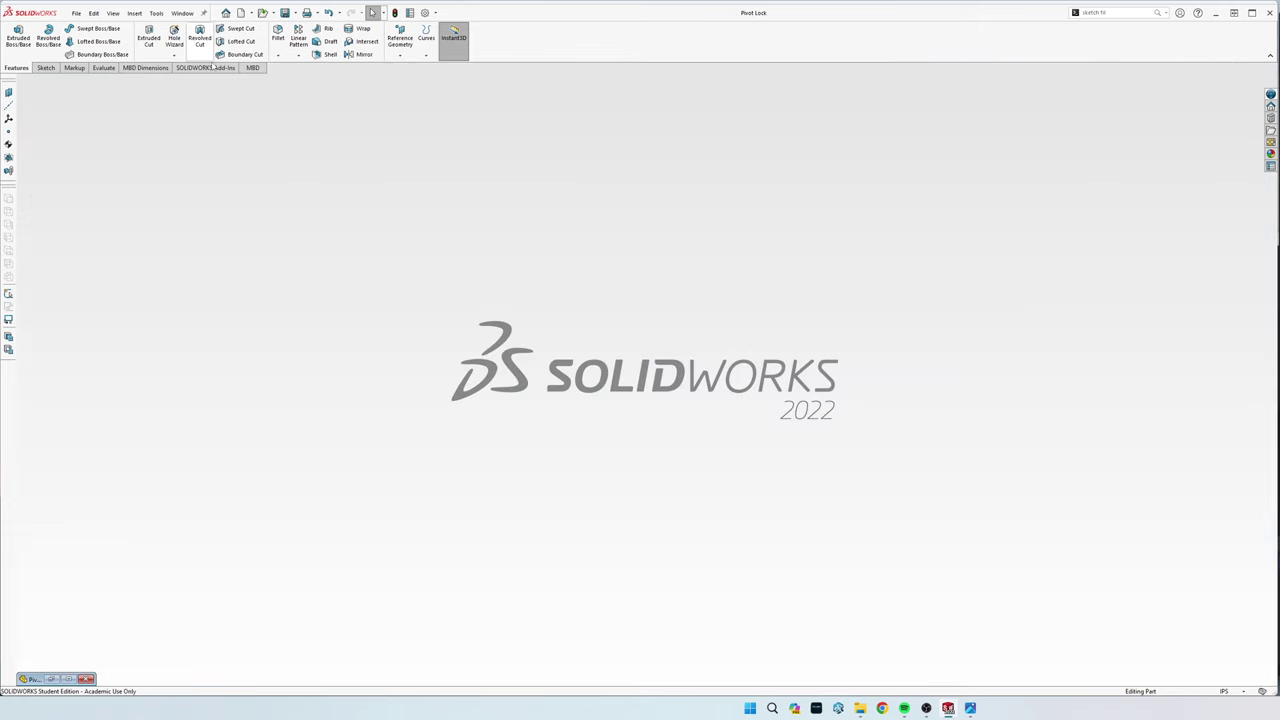
{"action": "left_click", "coordinate": [76, 13]}
{"action": "left_click", "coordinate": [95, 30]}
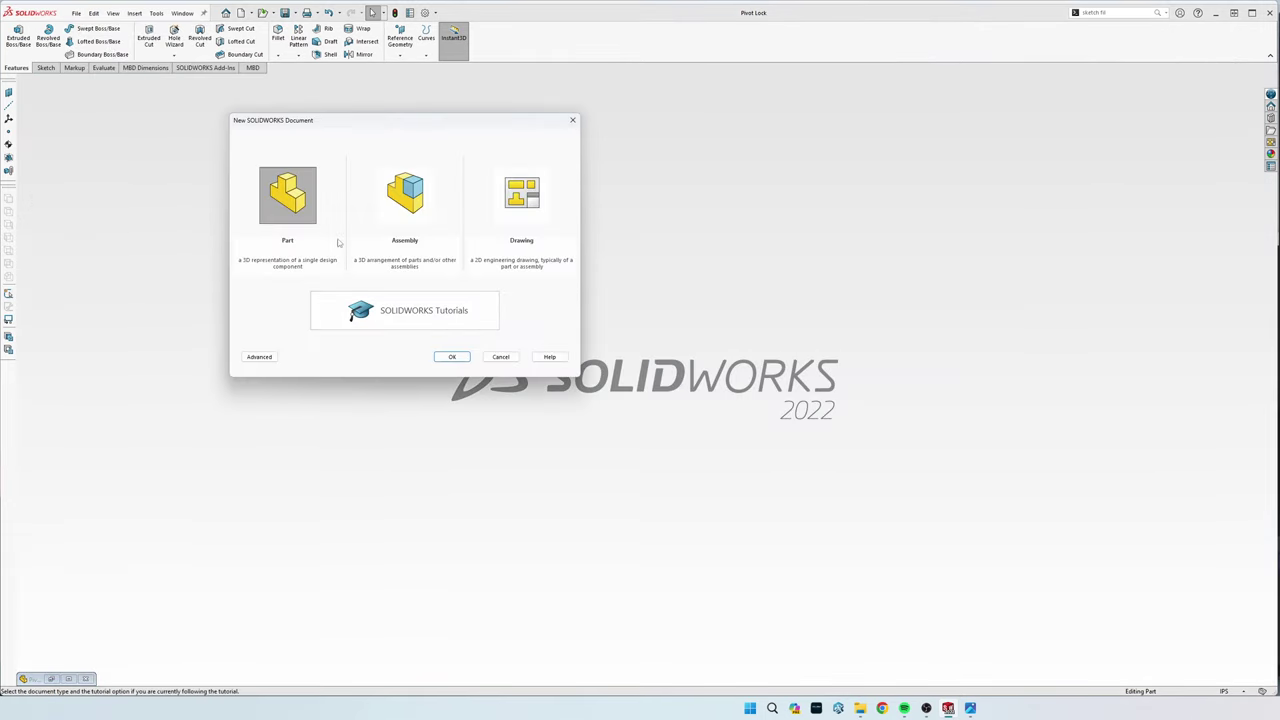
{"action": "left_click", "coordinate": [452, 357]}
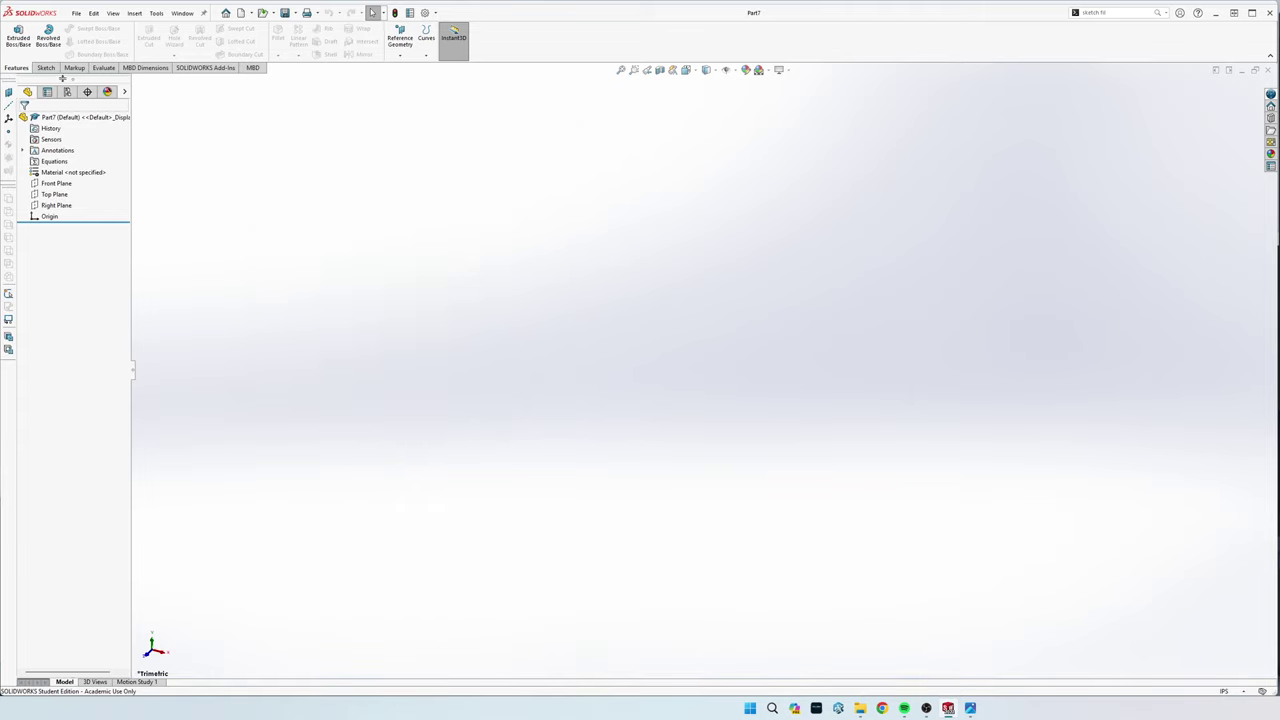
Start a new sketch on the Top Plane of the new part
{"action": "left_click", "coordinate": [45, 67]}
{"action": "left_click", "coordinate": [14, 35]}
{"action": "left_click", "coordinate": [480, 345]}
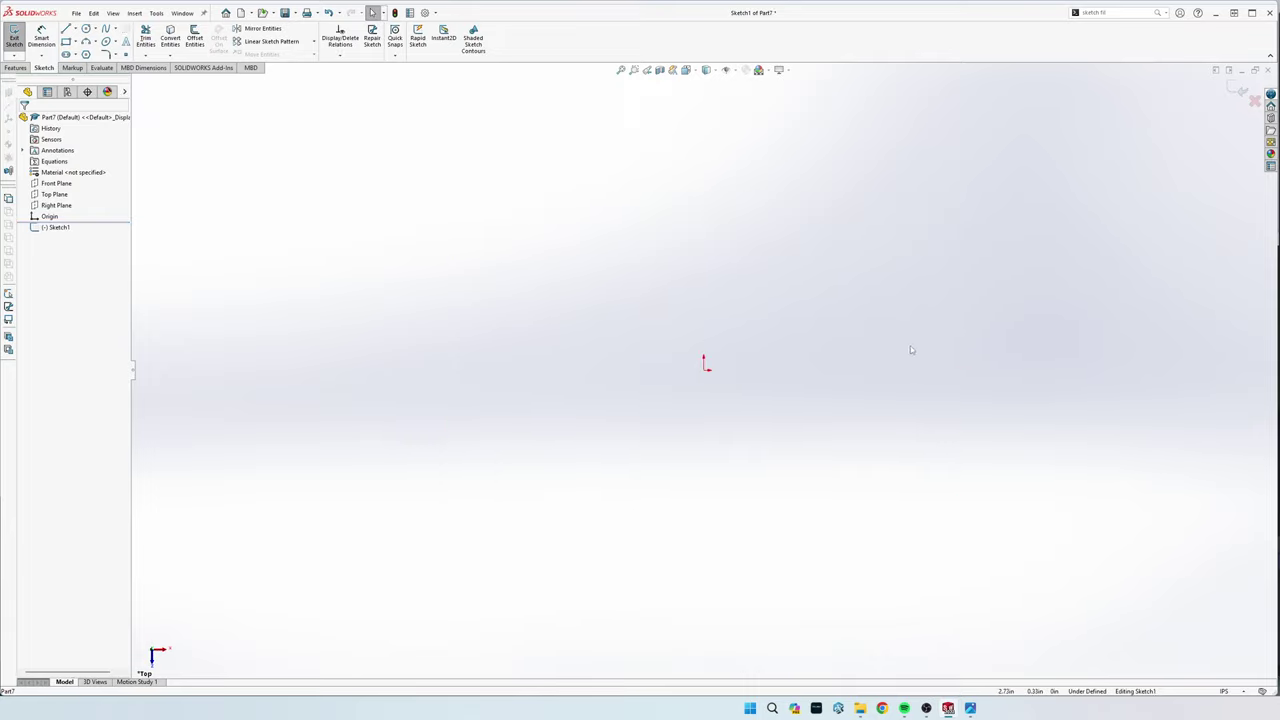
{"action": "key", "text": "s"}
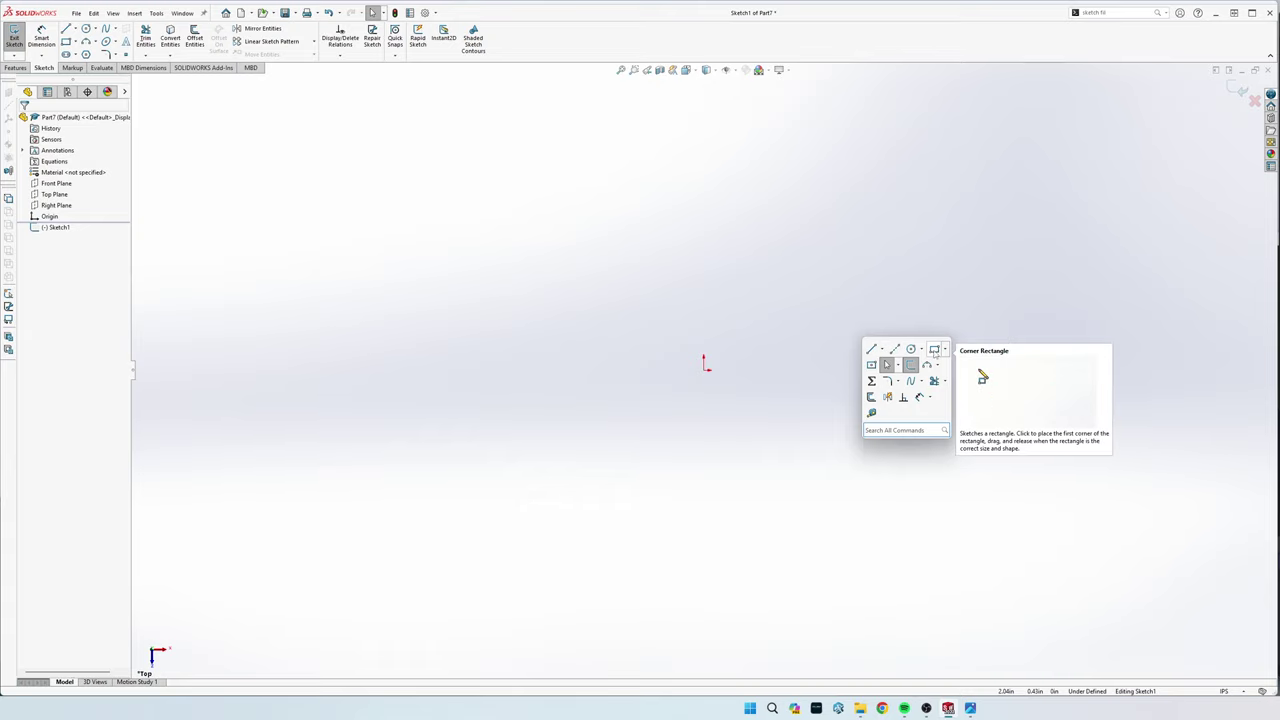
Draw two circles, one left and one right of the origin
{"action": "left_click", "coordinate": [911, 349]}
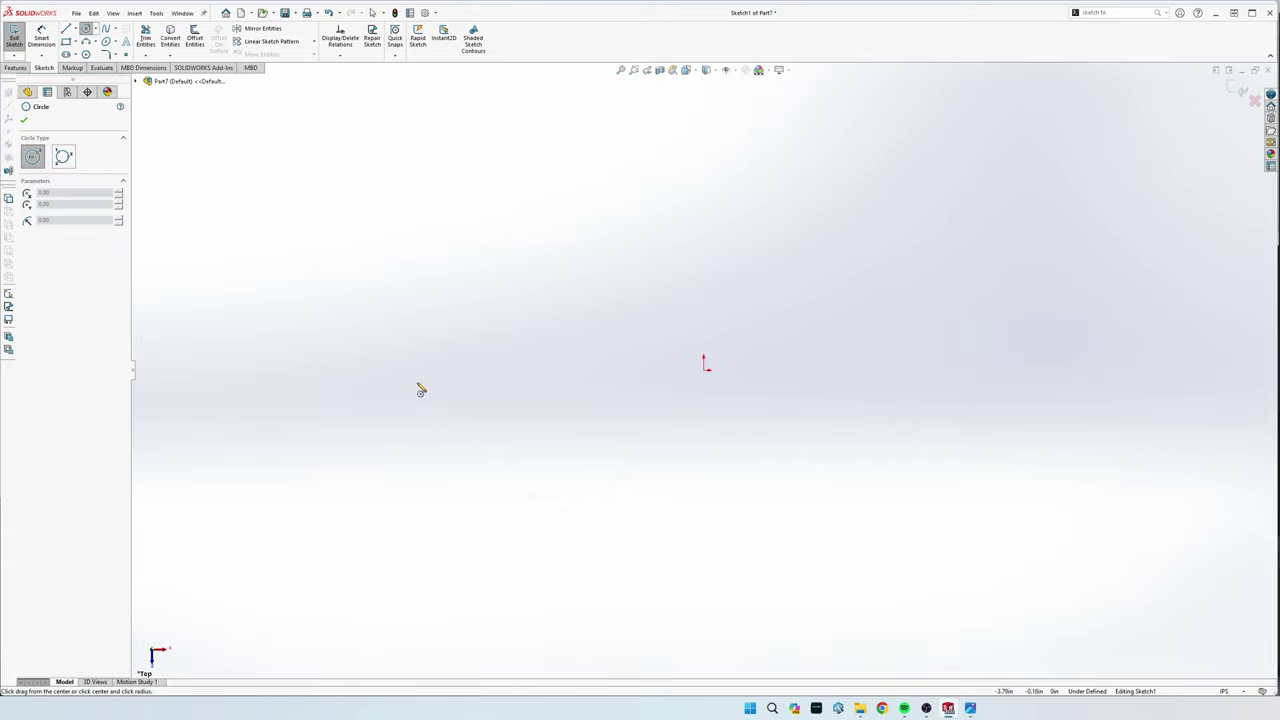
{"action": "left_click", "coordinate": [426, 372]}
{"action": "left_click", "coordinate": [459, 465]}
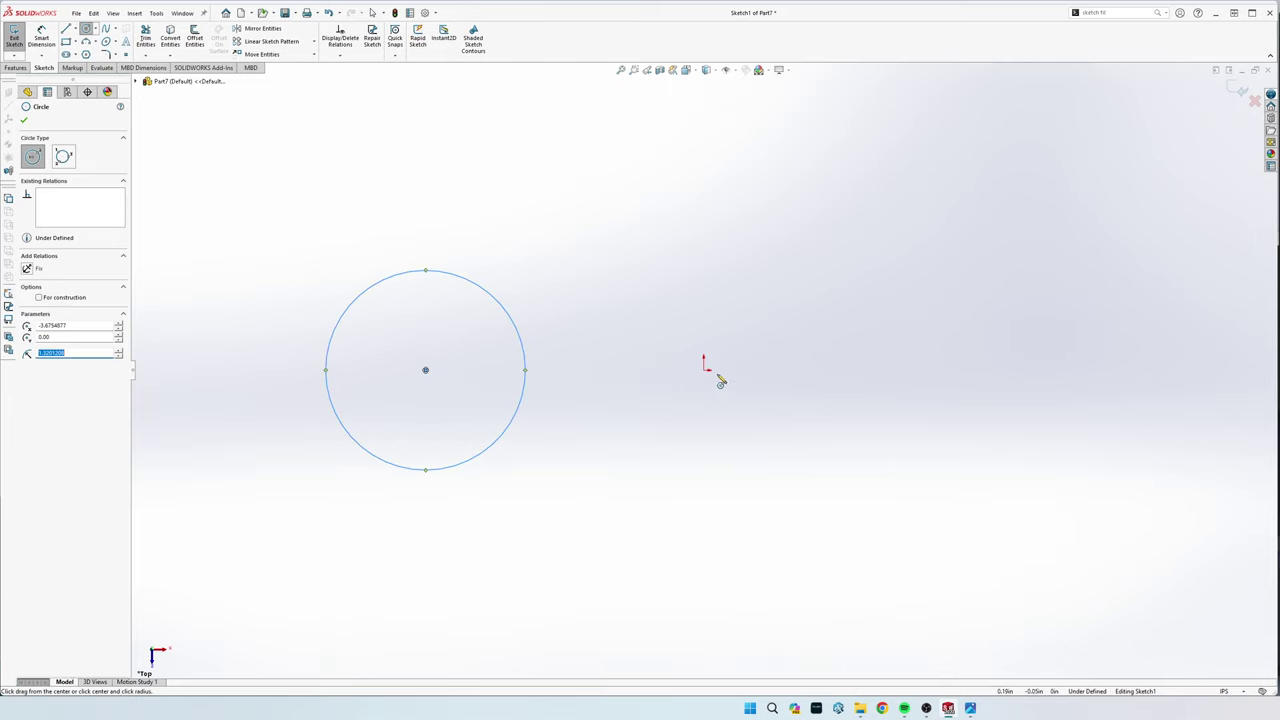
{"action": "left_click", "coordinate": [885, 372]}
{"action": "left_click", "coordinate": [762, 334]}
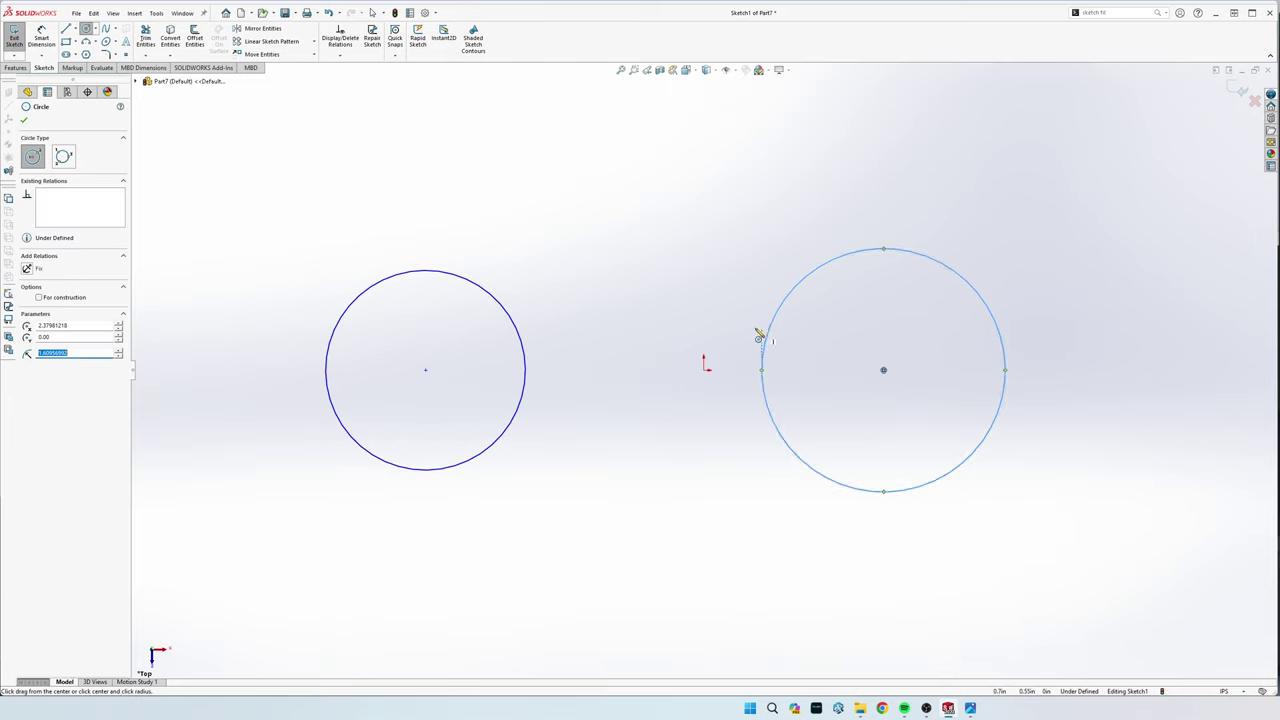
{"action": "key", "text": "Escape"}
Dimension the left circle to a 2.00 diameter
{"action": "key", "text": "s"}
{"action": "left_click", "coordinate": [769, 375]}
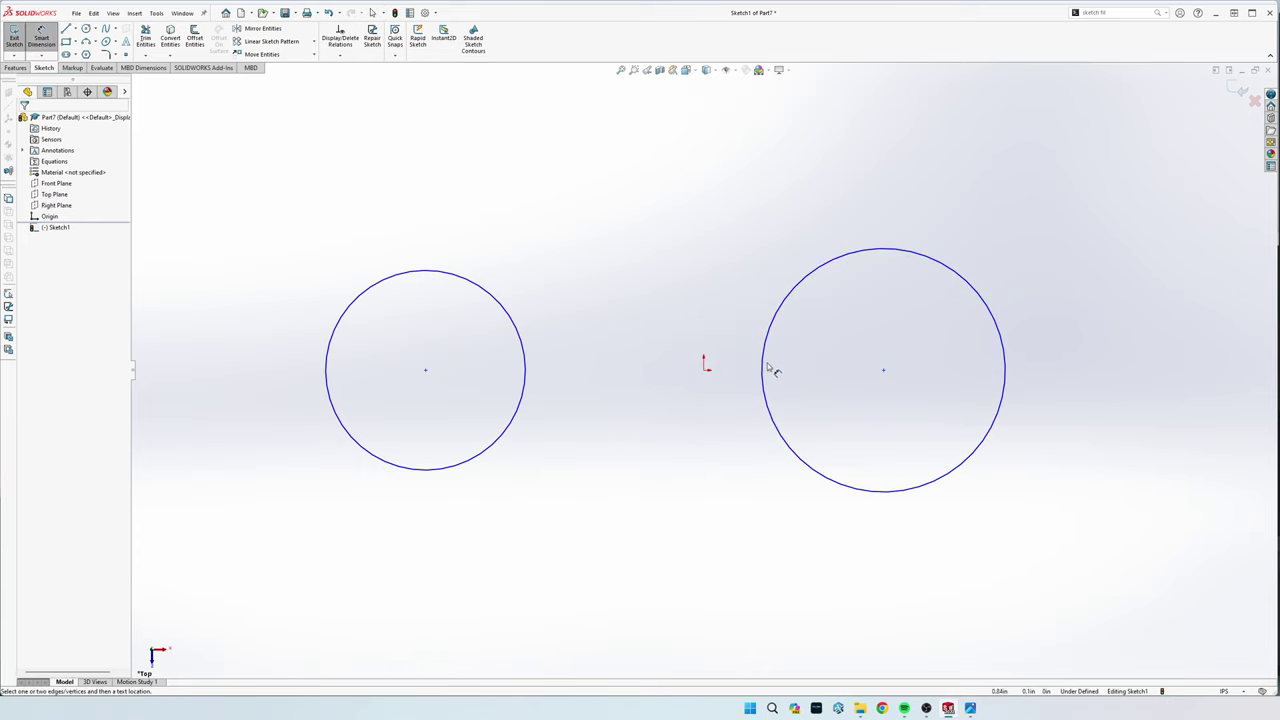
{"action": "left_click", "coordinate": [406, 273]}
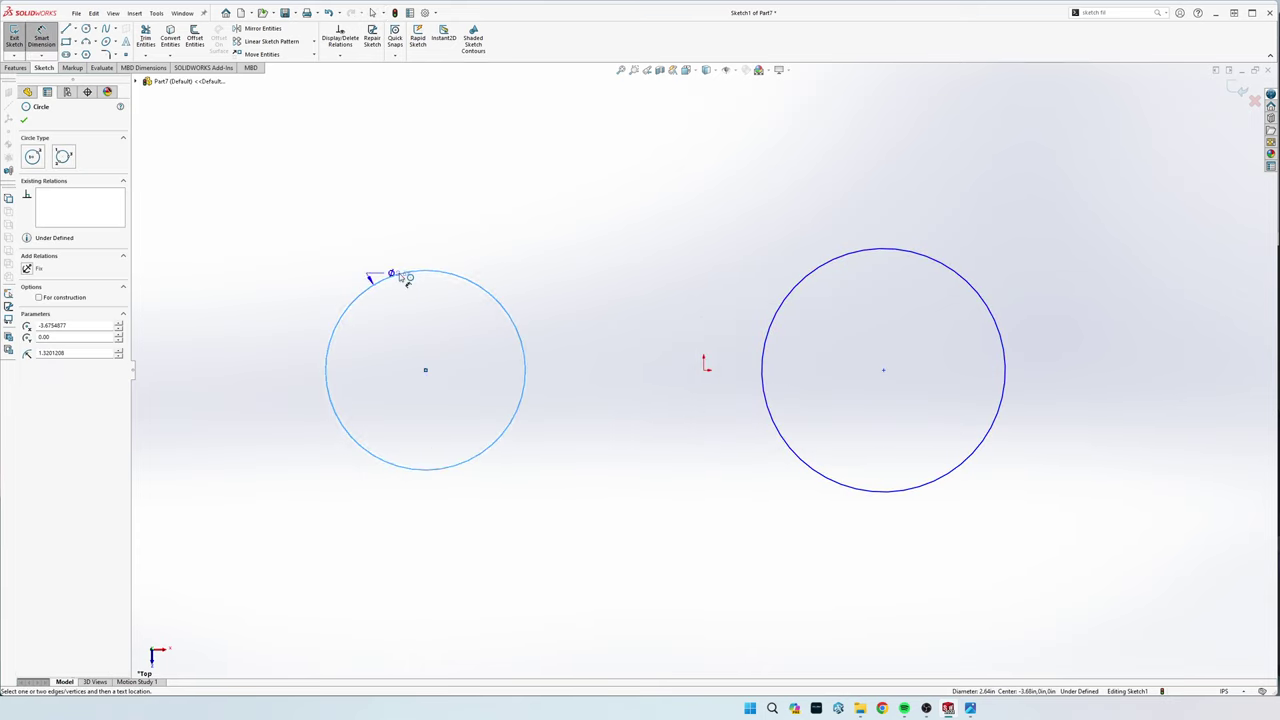
{"action": "left_click", "coordinate": [397, 347]}
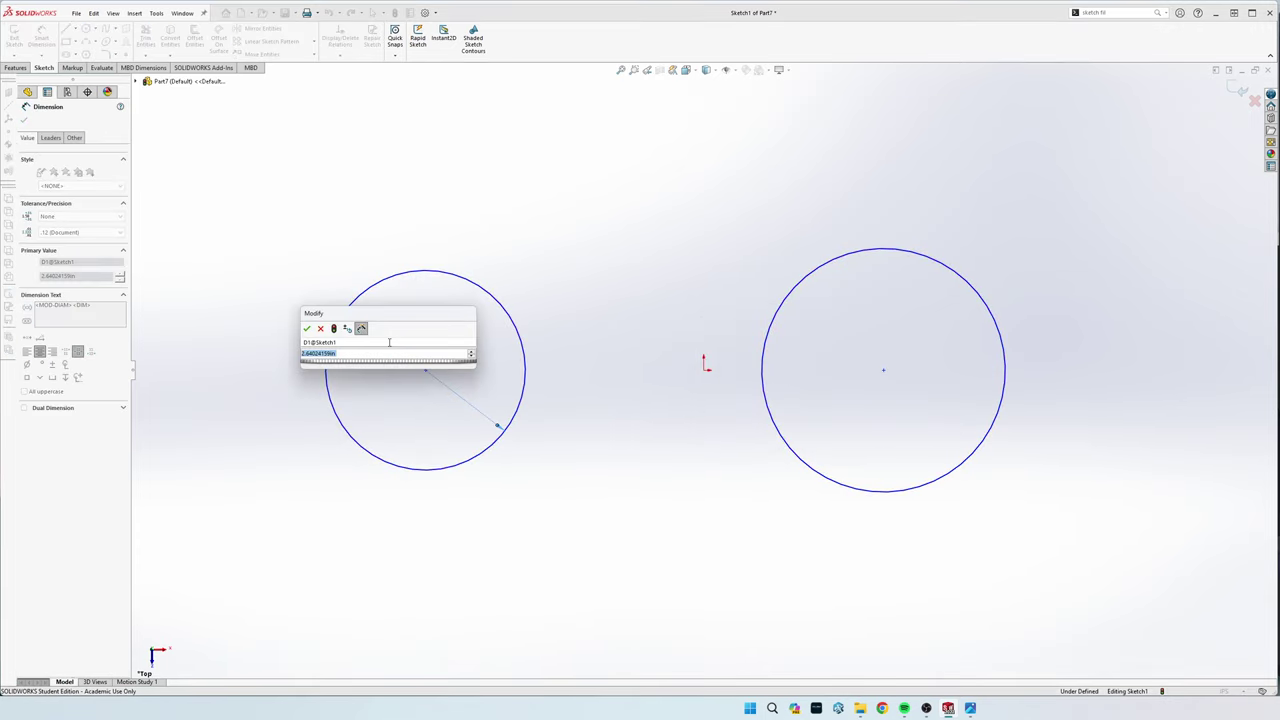
{"action": "key", "text": "Return"}
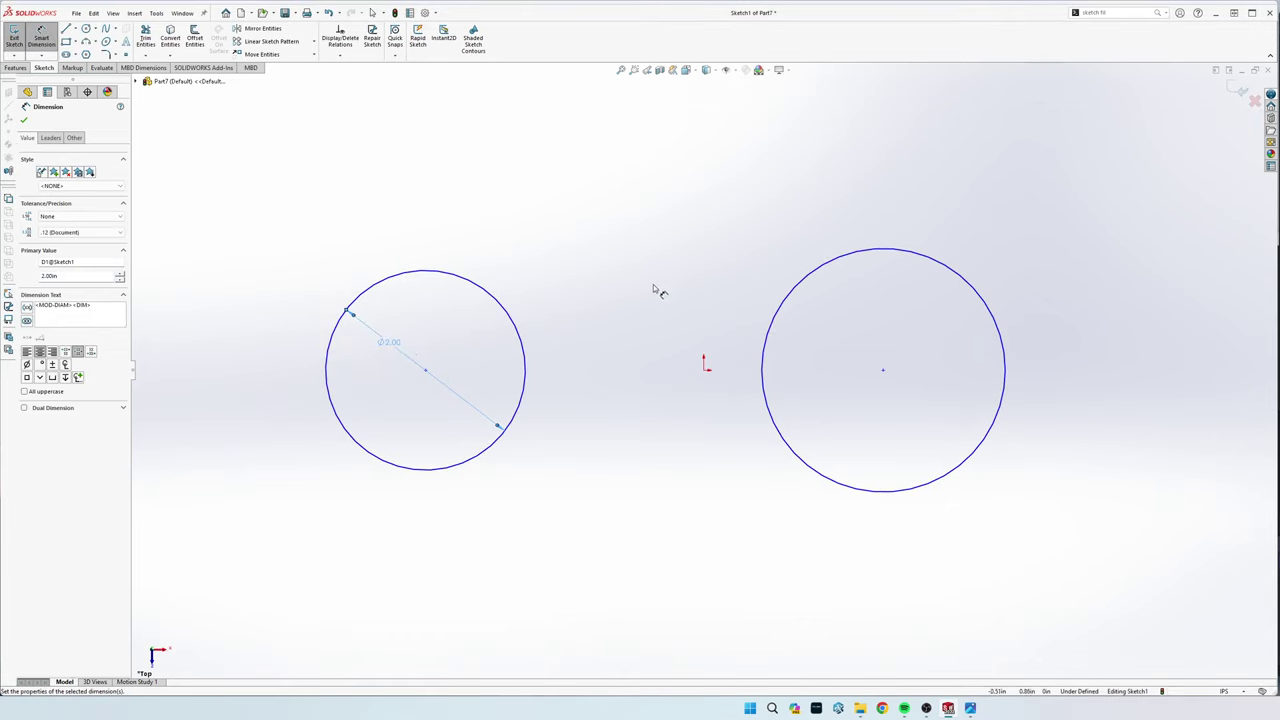
{"action": "key", "text": "Escape"}
Add an Equal relation so the right circle matches the left one
{"action": "left_click", "coordinate": [499, 300]}
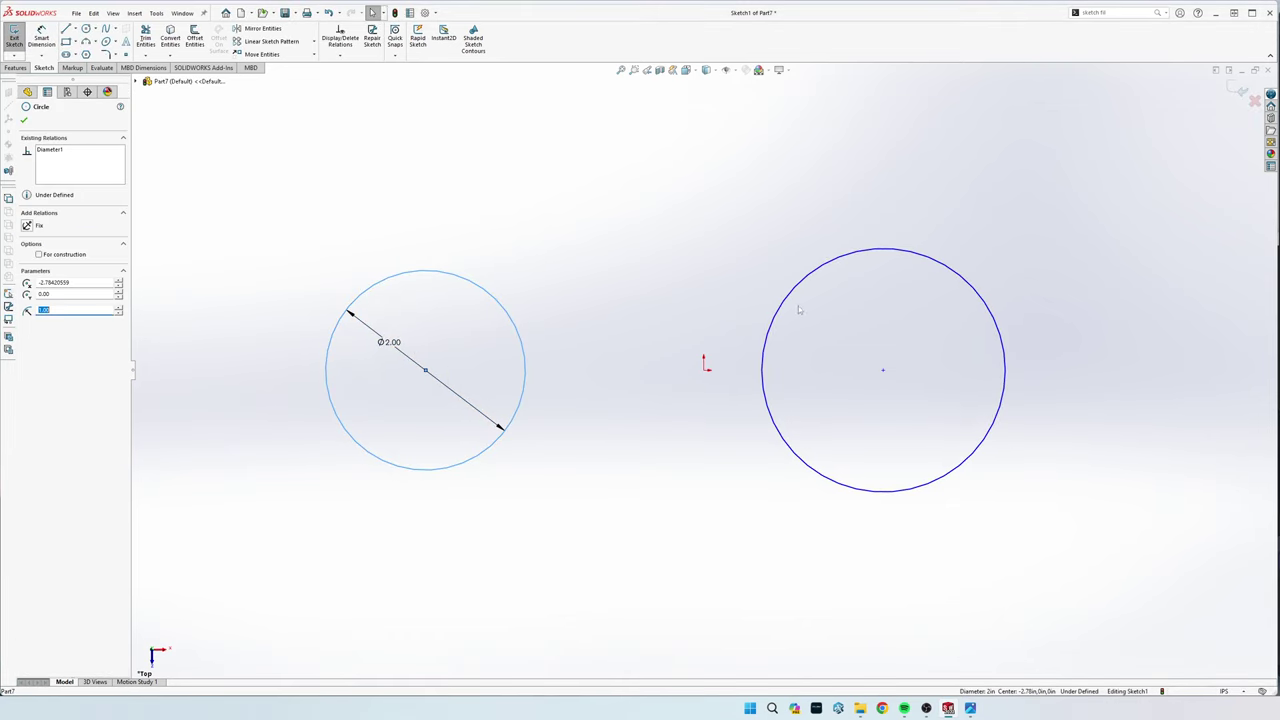
{"action": "left_click", "coordinate": [789, 303], "text": "ctrl"}
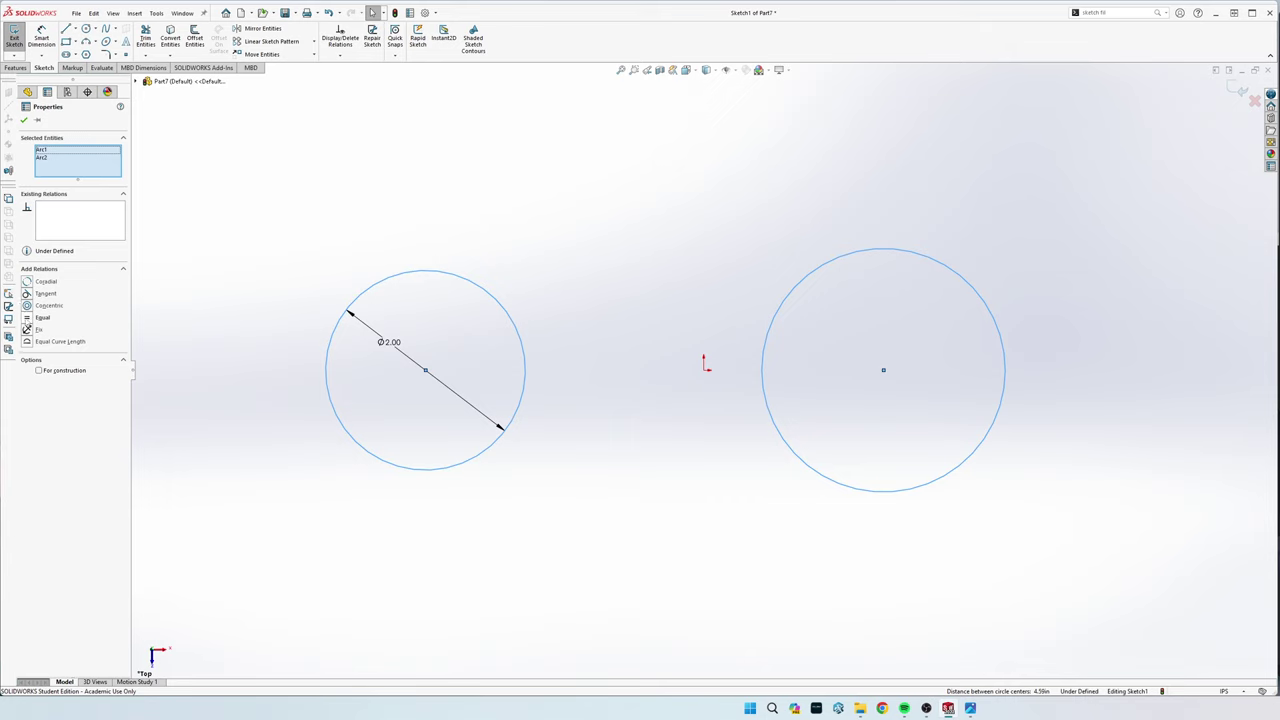
{"action": "left_click", "coordinate": [44, 317]}
{"action": "left_click", "coordinate": [617, 250]}
Draw two horizontal lines joining the circles' top points and their bottom points
{"action": "key", "text": "s"}
{"action": "left_click", "coordinate": [628, 262]}
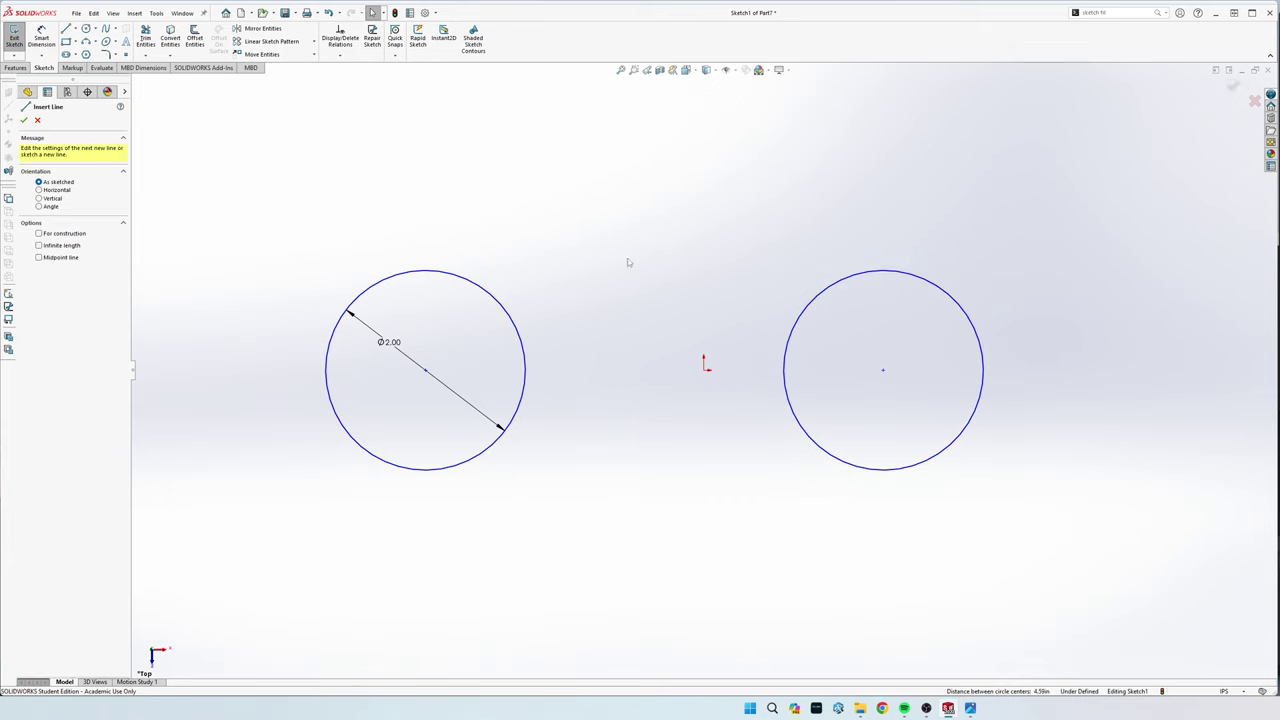
{"action": "left_click", "coordinate": [427, 272]}
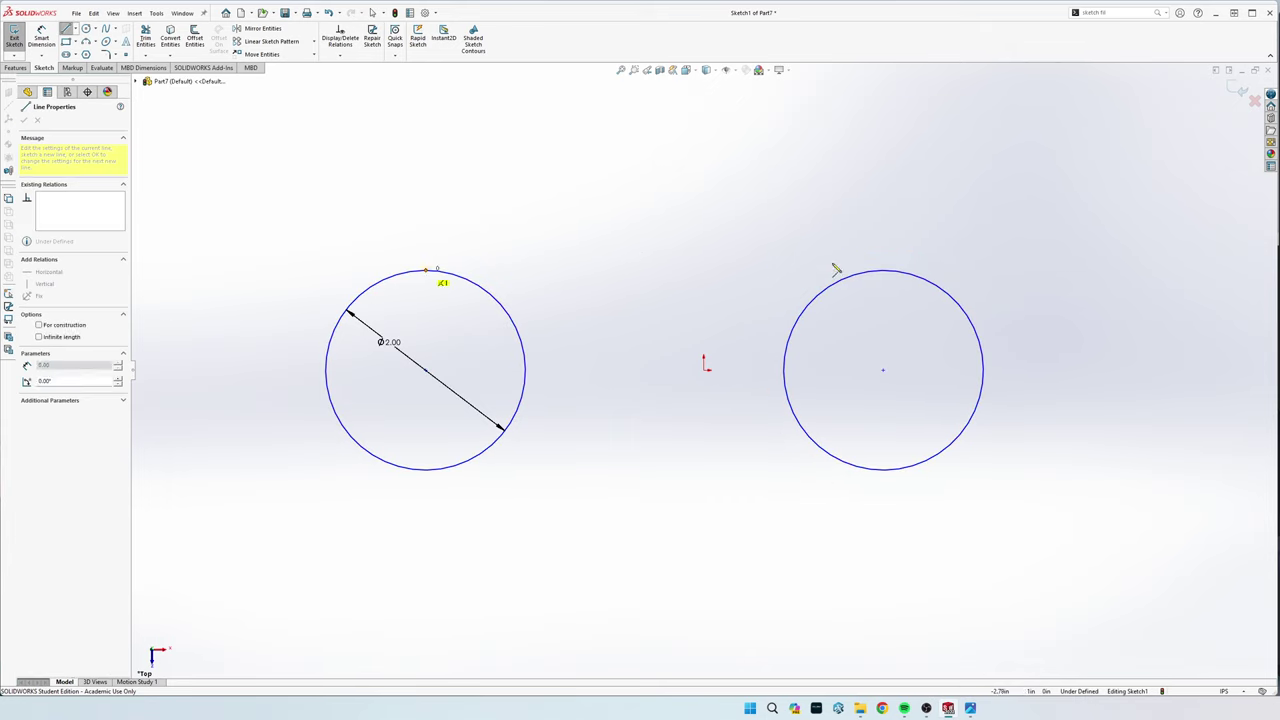
{"action": "left_click", "coordinate": [885, 271]}
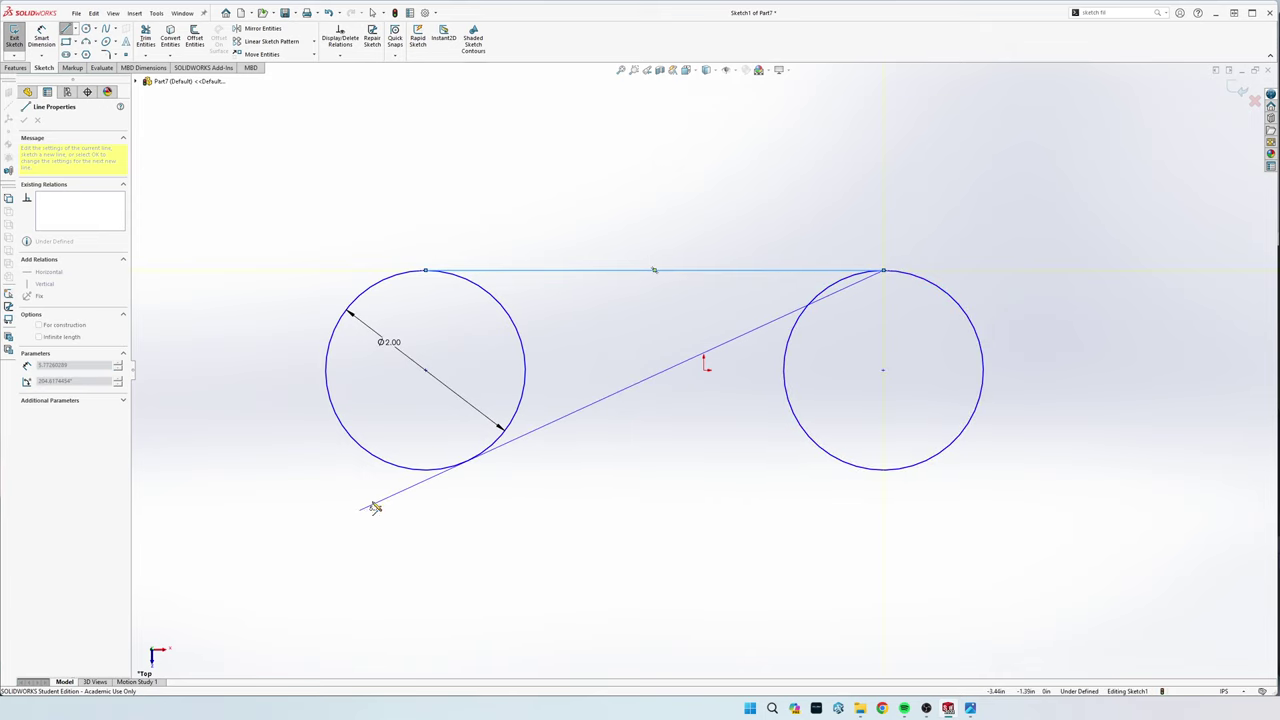
{"action": "key", "text": "Escape"}
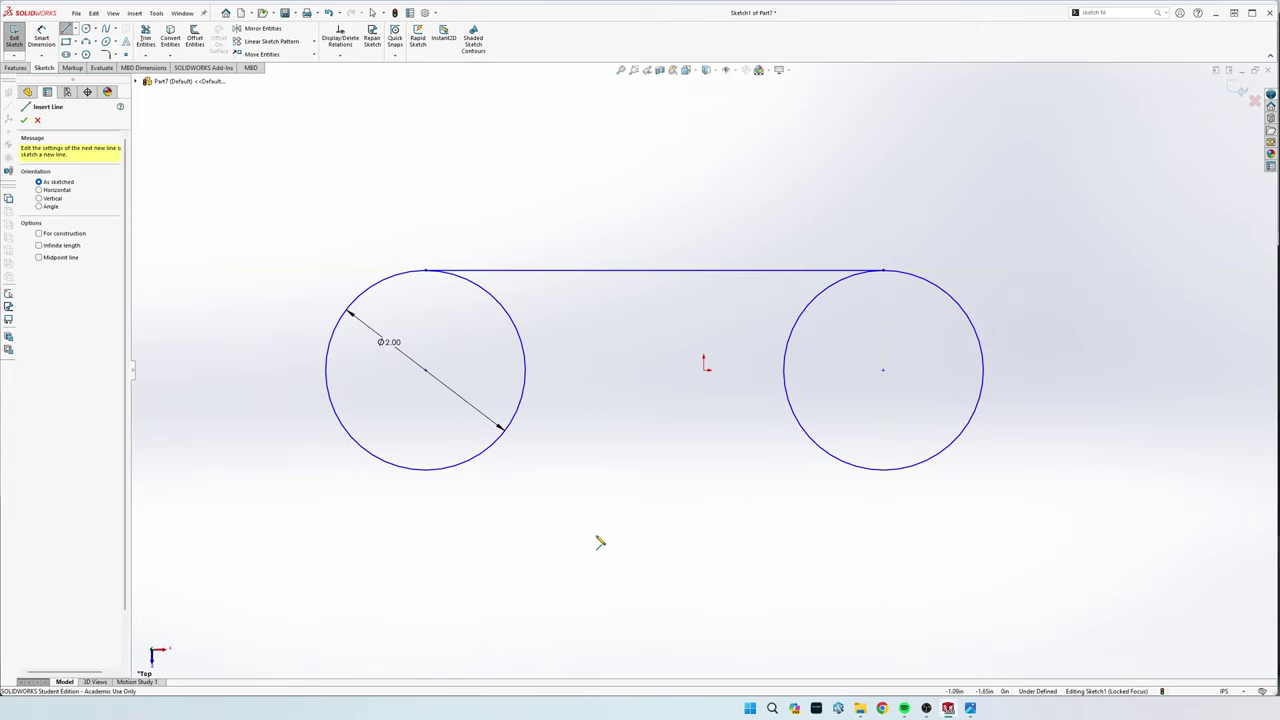
{"action": "left_click", "coordinate": [426, 470]}
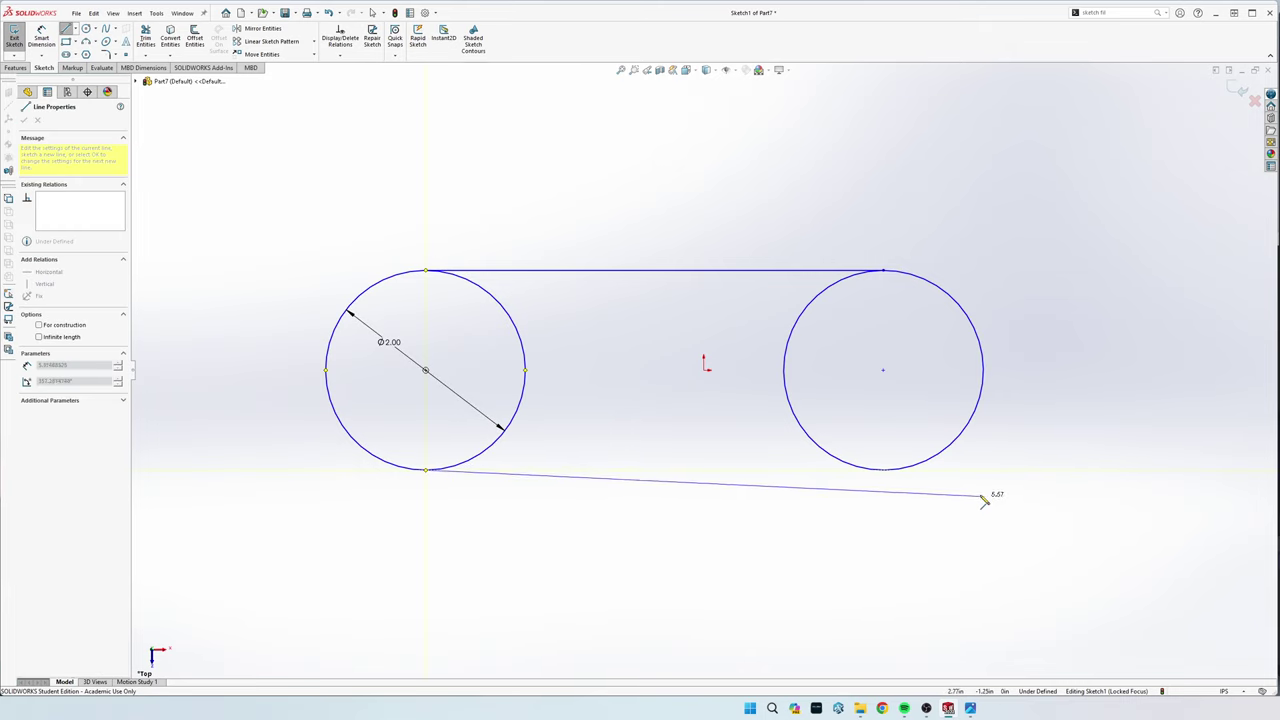
{"action": "left_click", "coordinate": [884, 470]}
{"action": "key", "text": "Escape"}
{"action": "key", "text": "Escape"}
{"action": "key", "text": "s"}
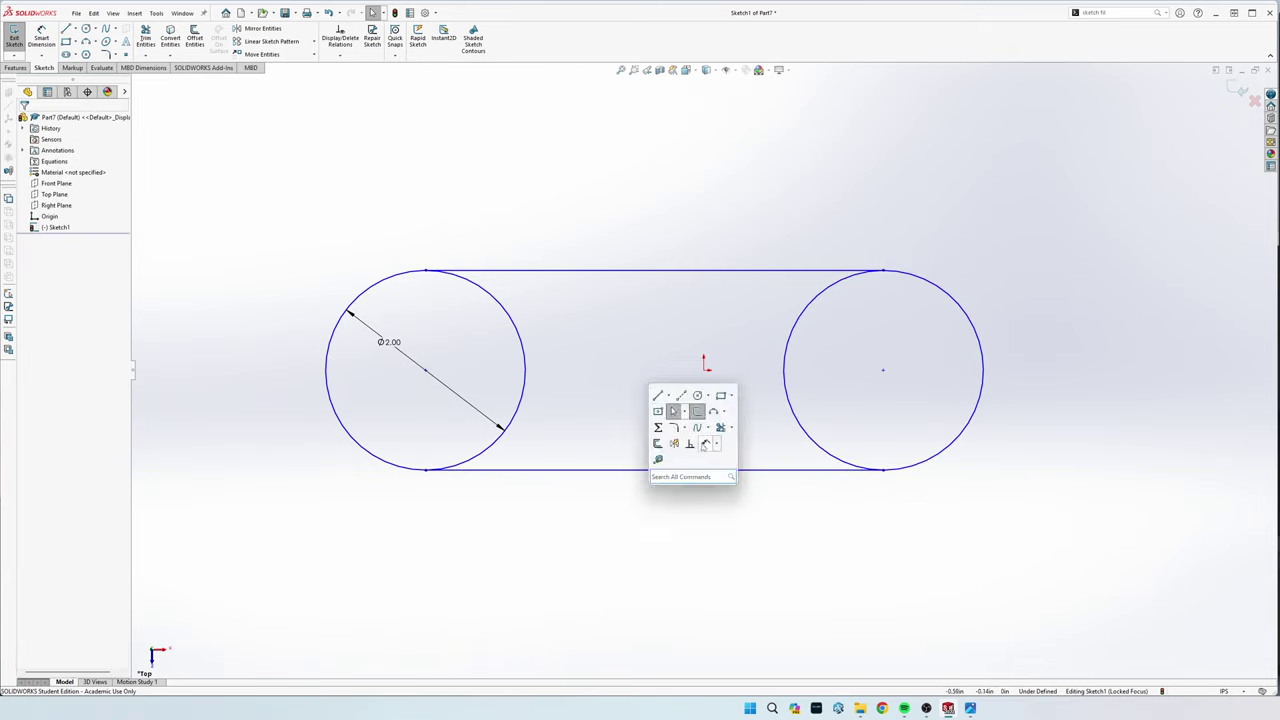
{"action": "left_click", "coordinate": [705, 444]}
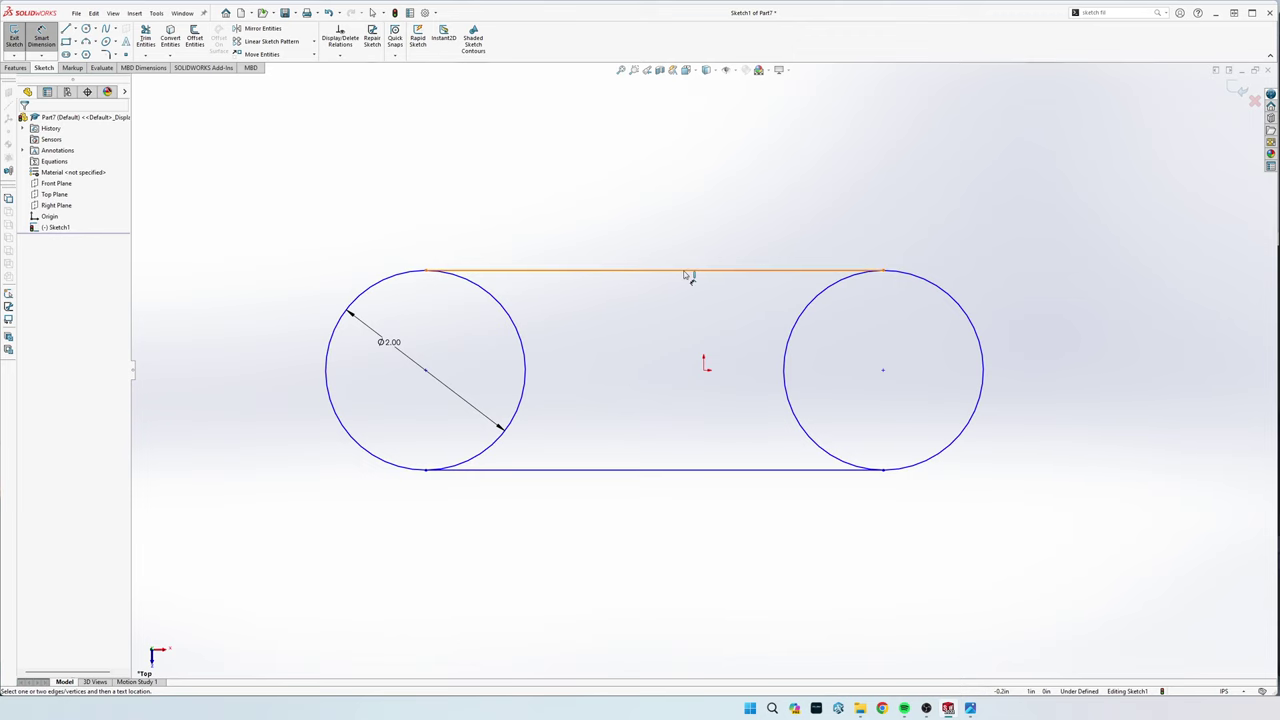
Dimension the top slot line to 2.00, discarding extra height and diameter dimensions
{"action": "key", "text": "alt+Tab"}
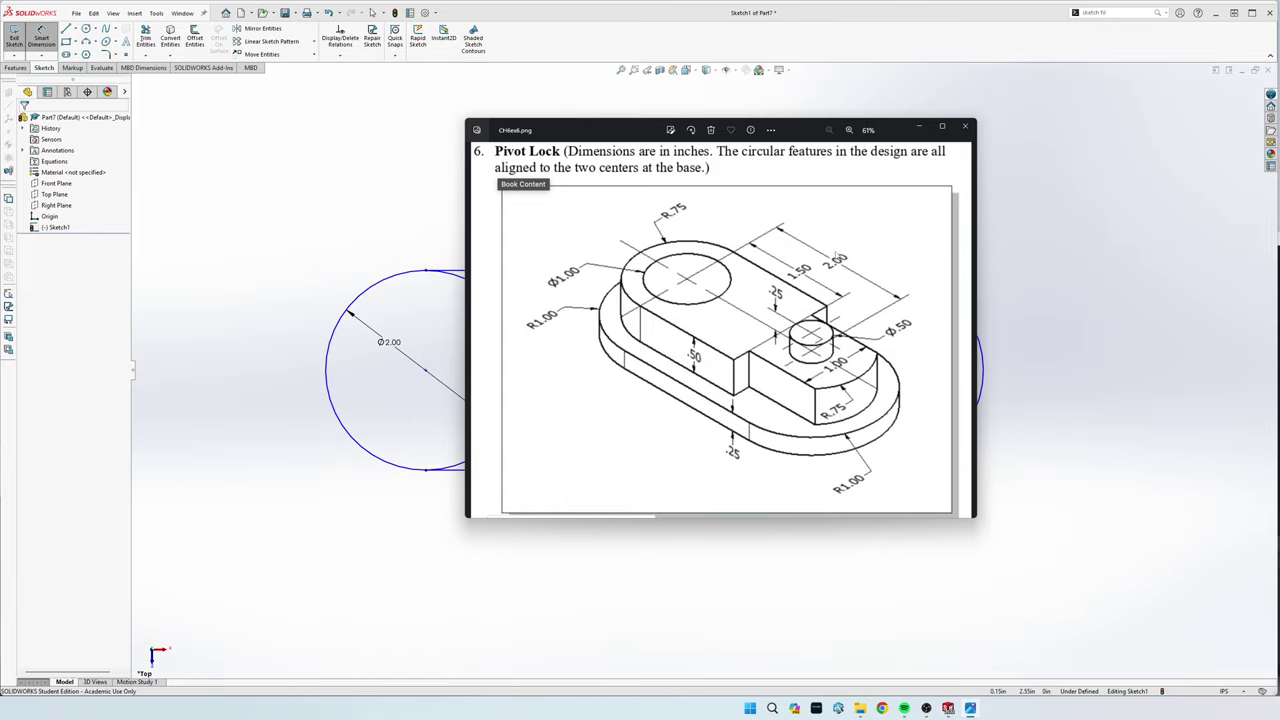
{"action": "left_click_drag", "start_coordinate": [500, 130], "coordinate": [1272, 26]}
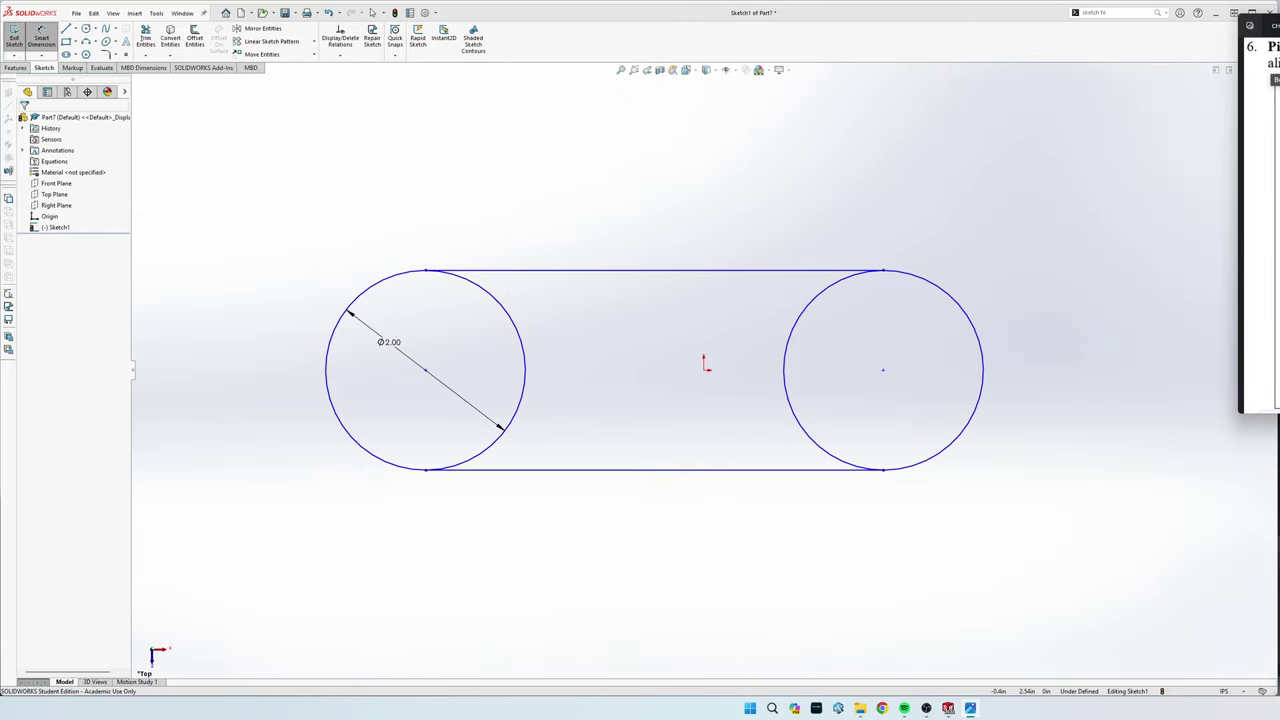
{"action": "left_click", "coordinate": [663, 270]}
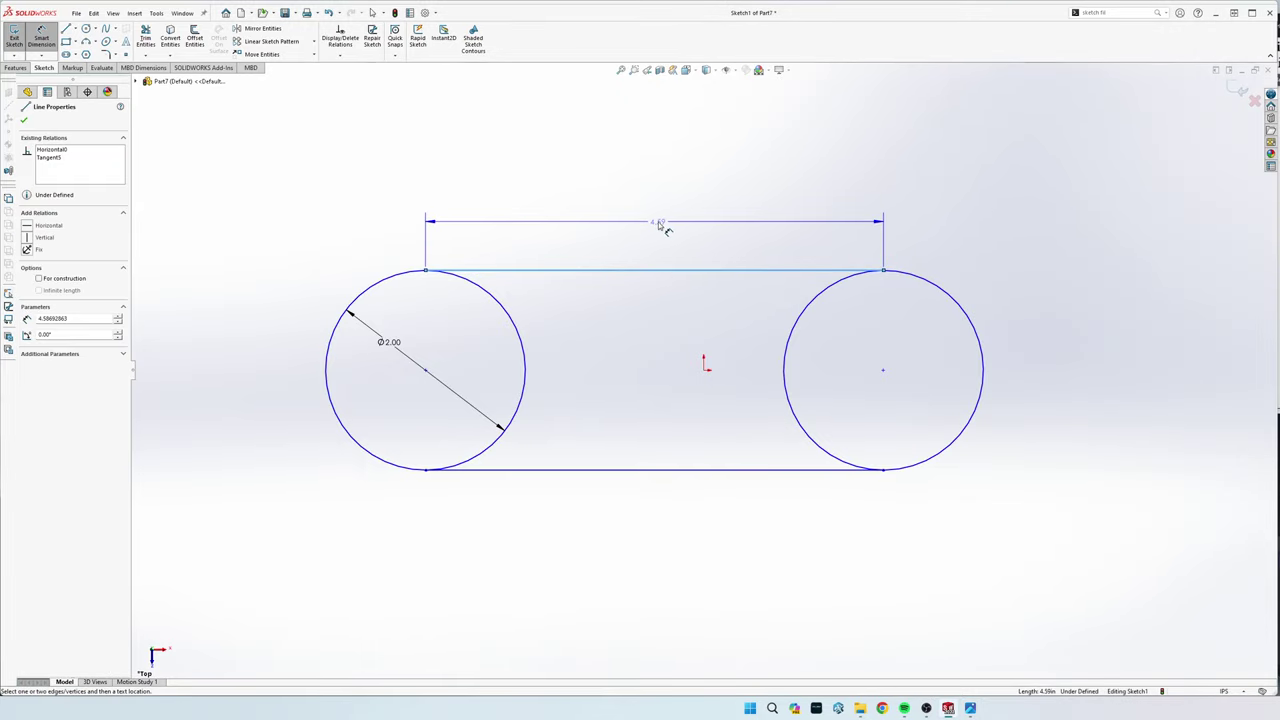
{"action": "left_click", "coordinate": [660, 222]}
{"action": "type", "text": "2"}
{"action": "key", "text": "Return"}
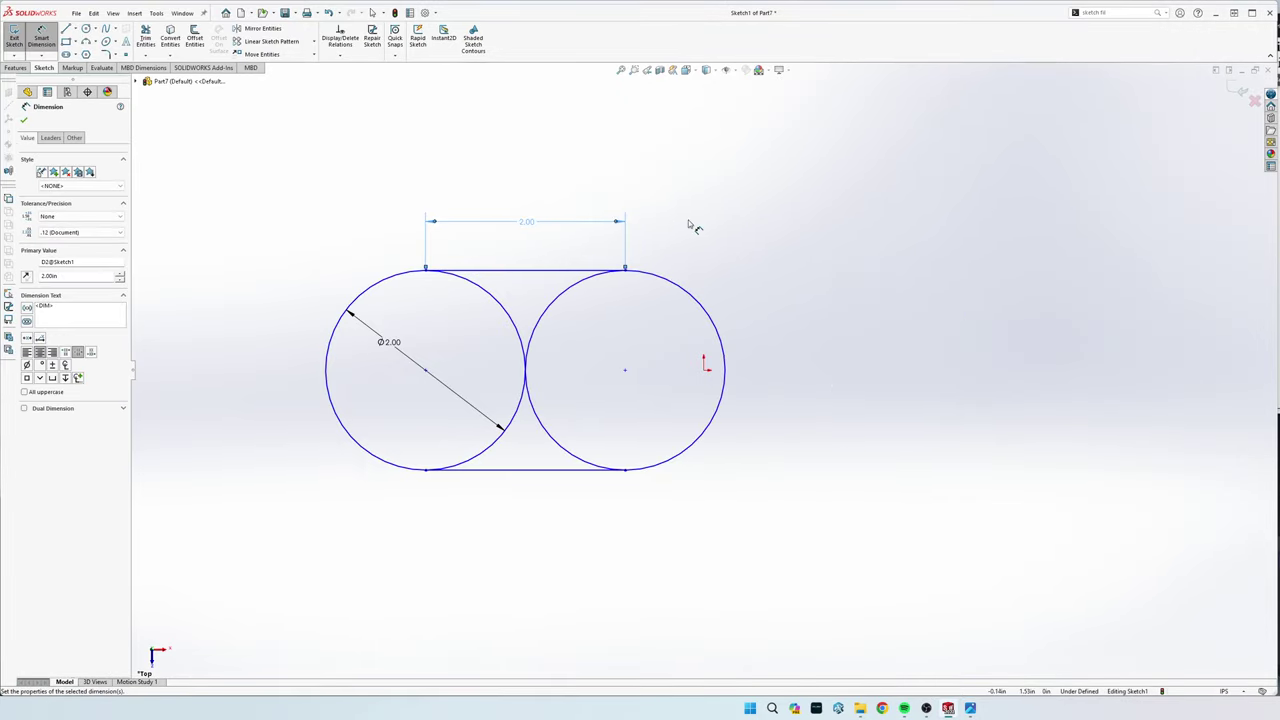
{"action": "left_click", "coordinate": [553, 270]}
{"action": "left_click", "coordinate": [528, 470]}
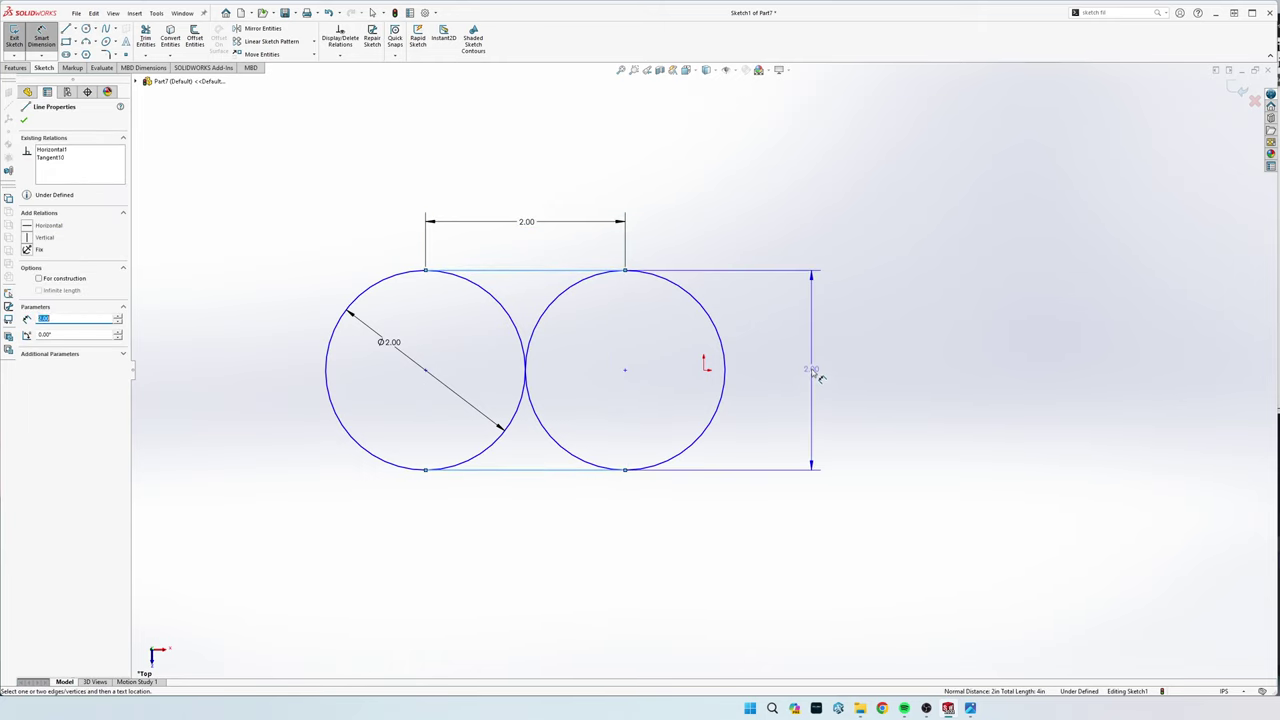
{"action": "left_click", "coordinate": [813, 370]}
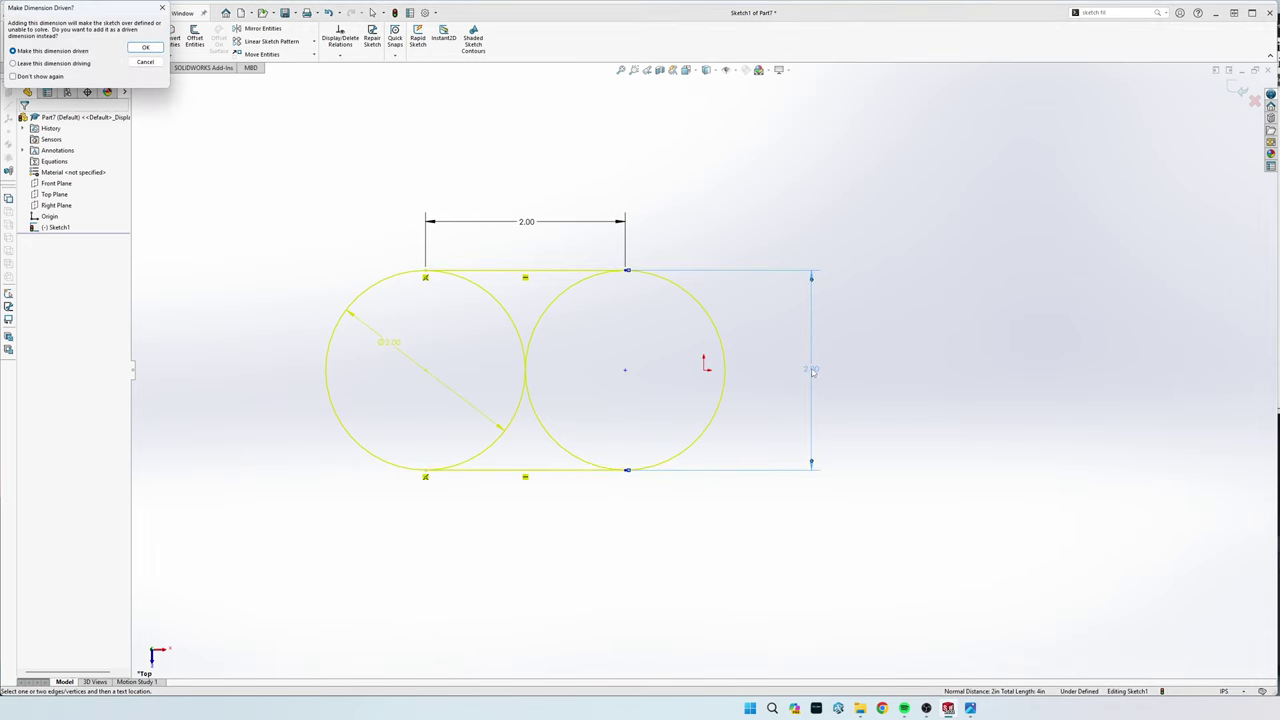
{"action": "key", "text": "Escape"}
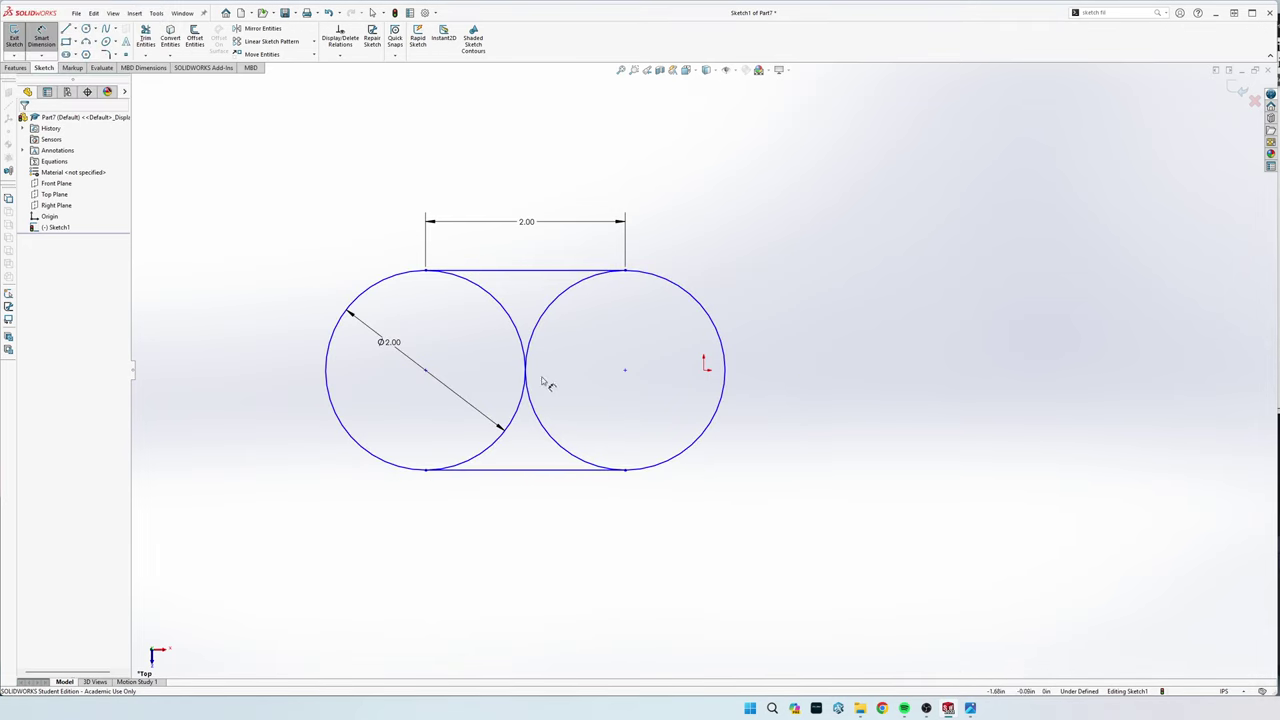
{"action": "left_click", "coordinate": [543, 319]}
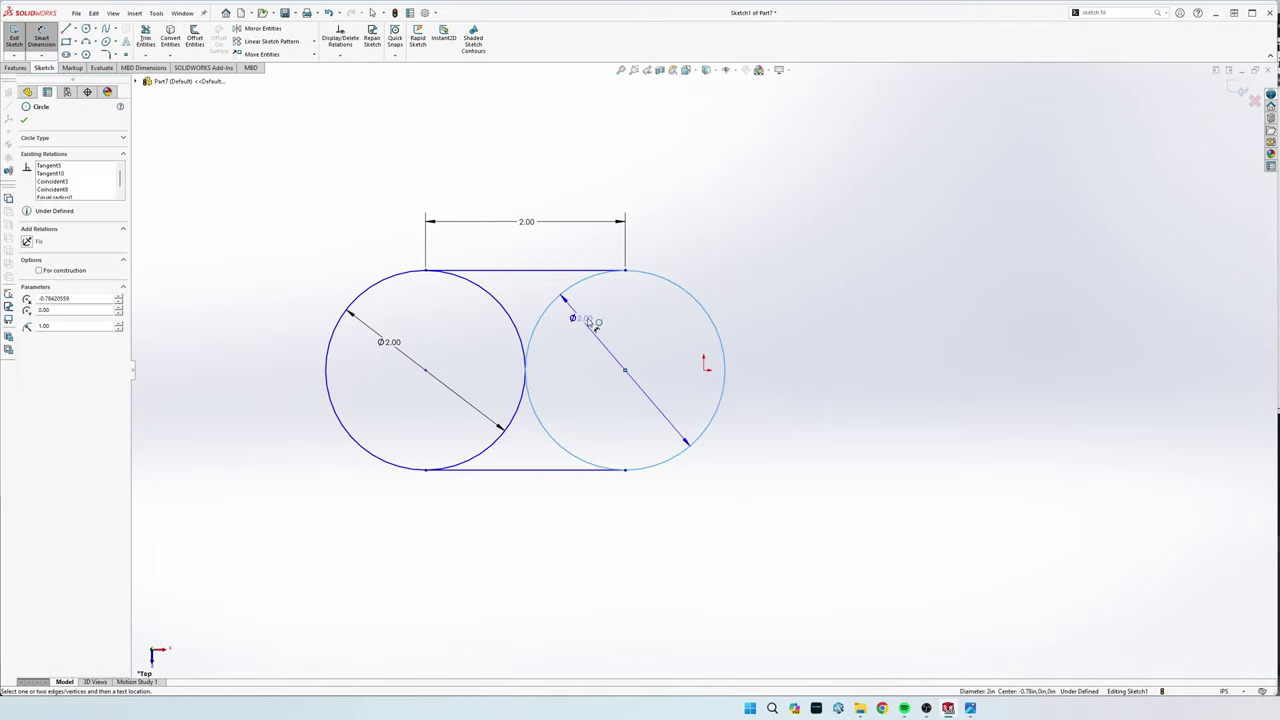
{"action": "key", "text": "Escape"}
{"action": "key", "text": "Escape"}
{"action": "left_click", "coordinate": [725, 350]}
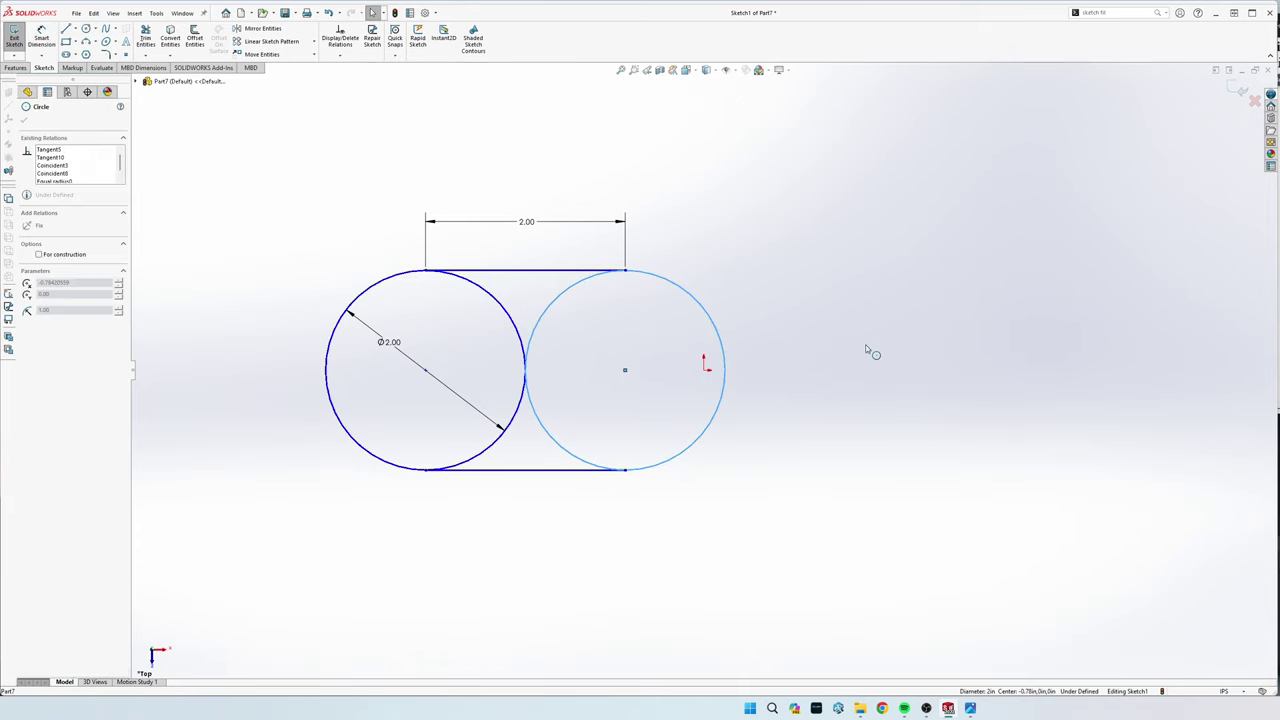
{"action": "key", "text": "Escape"}
Move the whole slot sketch so the left circle's centre sits on the origin
{"action": "left_click_drag", "start_coordinate": [795, 528], "coordinate": [264, 214]}
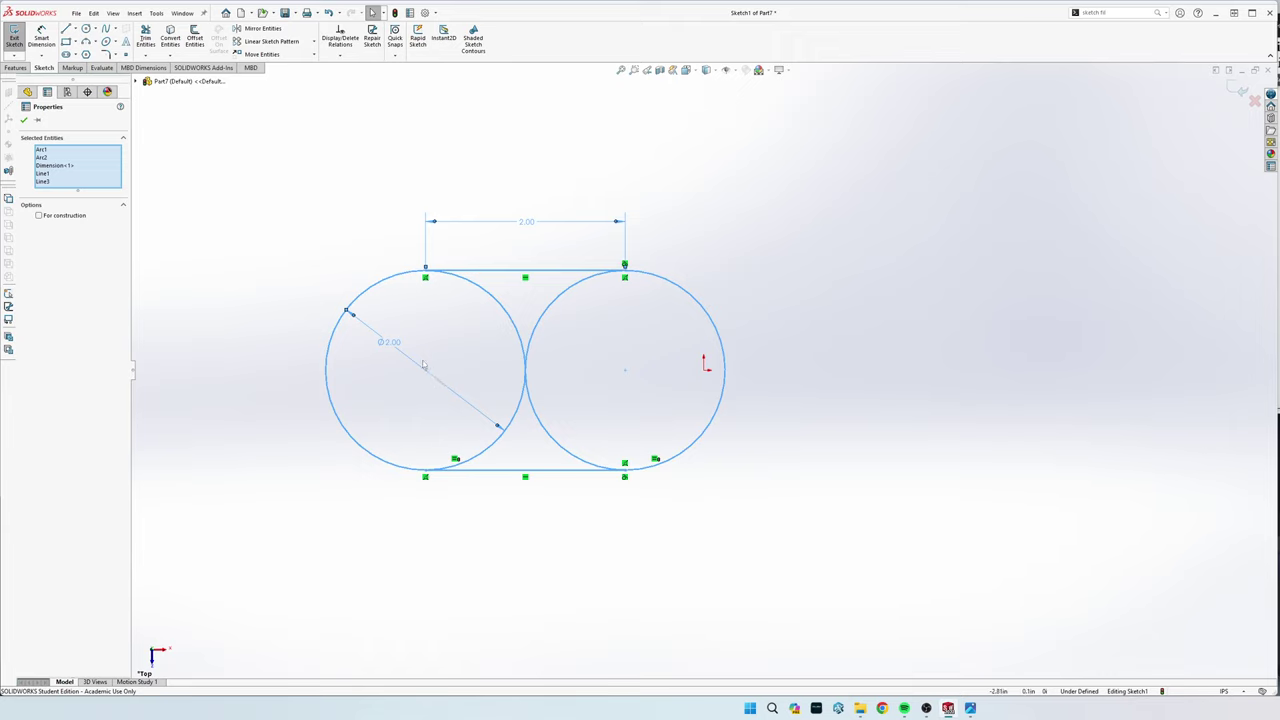
{"action": "mouse_move", "coordinate": [425, 371]}
{"action": "left_mouse_down"}
{"action": "mouse_move", "coordinate": [724, 371]}
{"action": "mouse_move", "coordinate": [704, 370]}
{"action": "left_mouse_up"}
{"action": "left_click", "coordinate": [649, 190]}
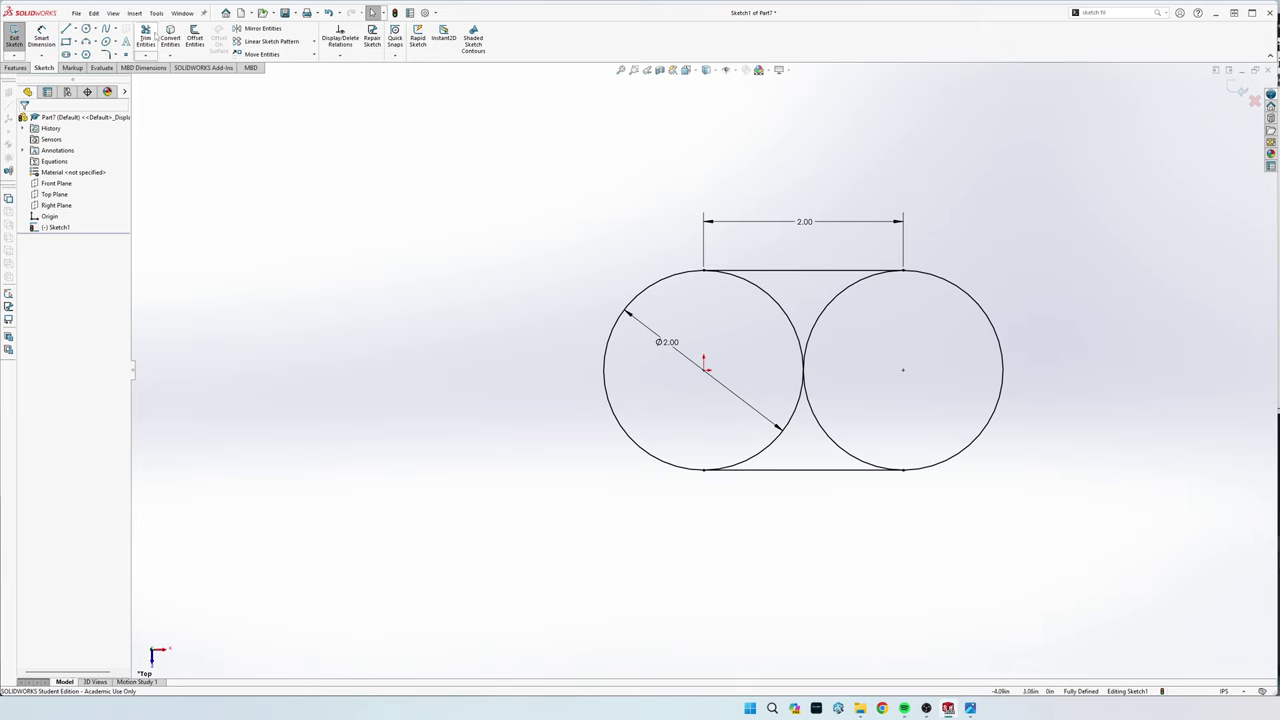
Power-trim the circles' inner arcs, keeping them as construction geometry
{"action": "left_click", "coordinate": [145, 38]}
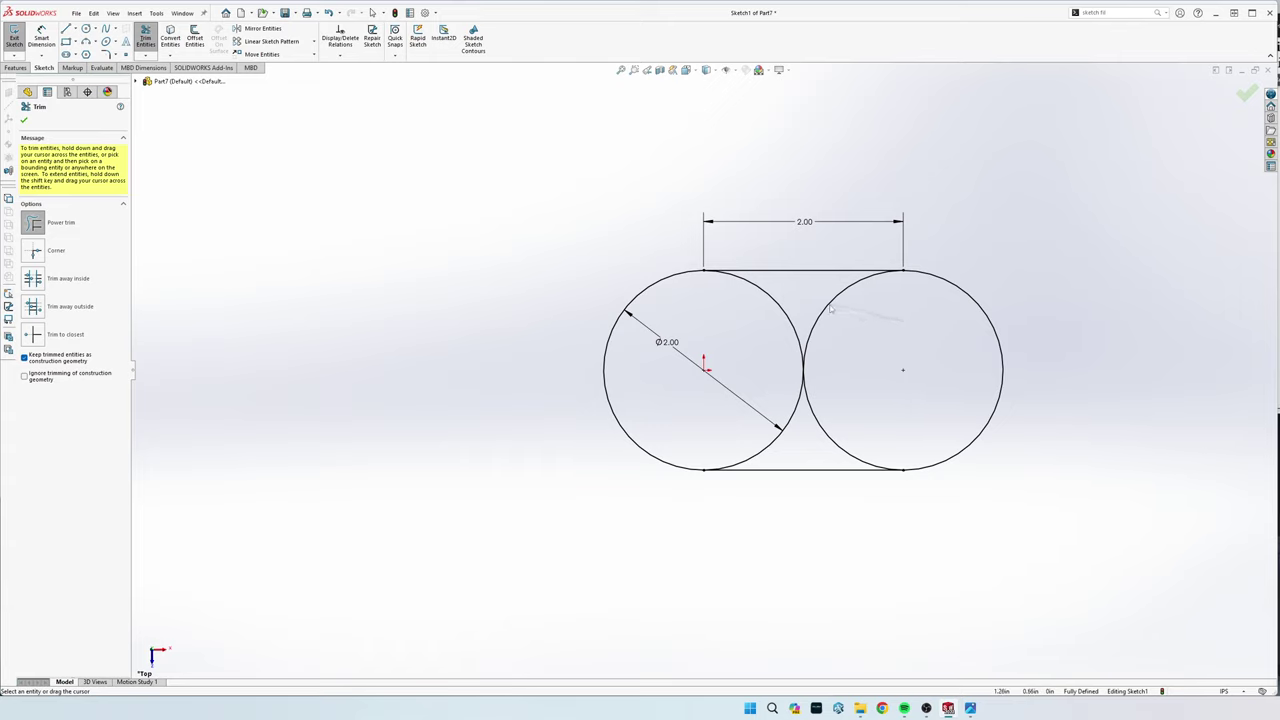
{"action": "mouse_move", "coordinate": [826, 305]}
{"action": "left_mouse_down"}
{"action": "mouse_move", "coordinate": [774, 314]}
{"action": "mouse_move", "coordinate": [770, 358]}
{"action": "mouse_move", "coordinate": [783, 375]}
{"action": "mouse_move", "coordinate": [832, 362]}
{"action": "left_mouse_up"}
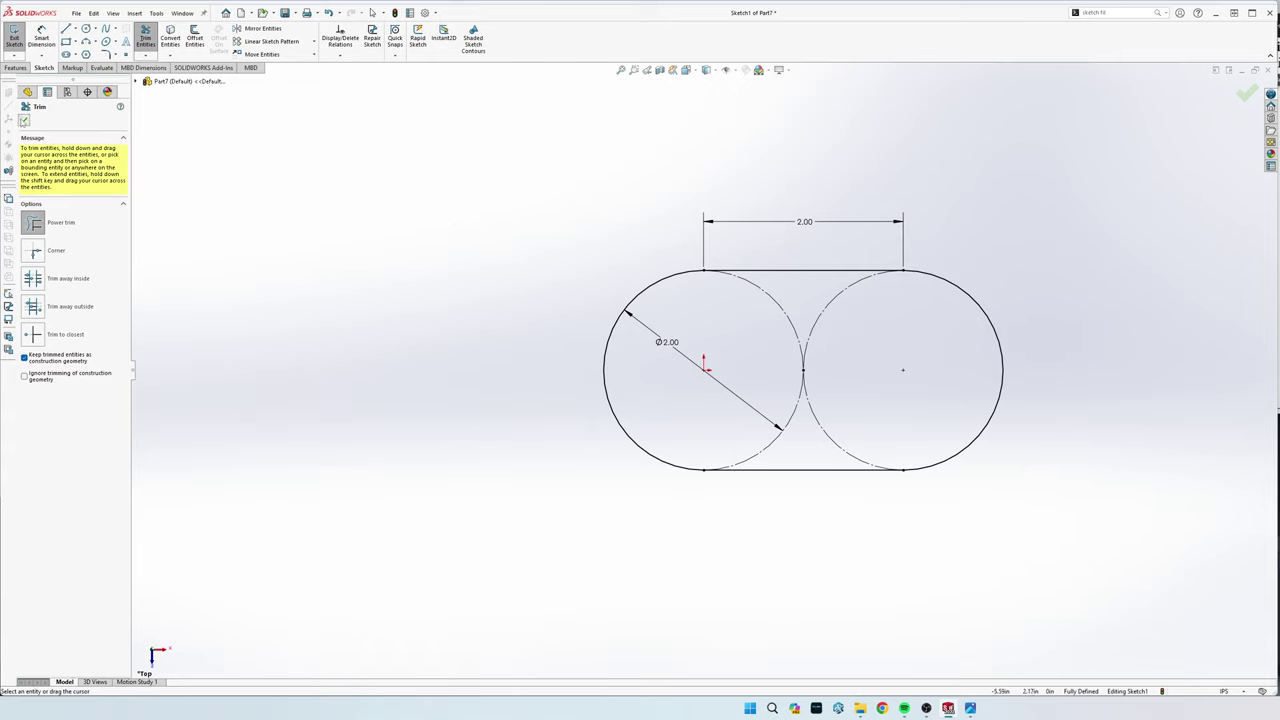
{"action": "left_click", "coordinate": [24, 120]}
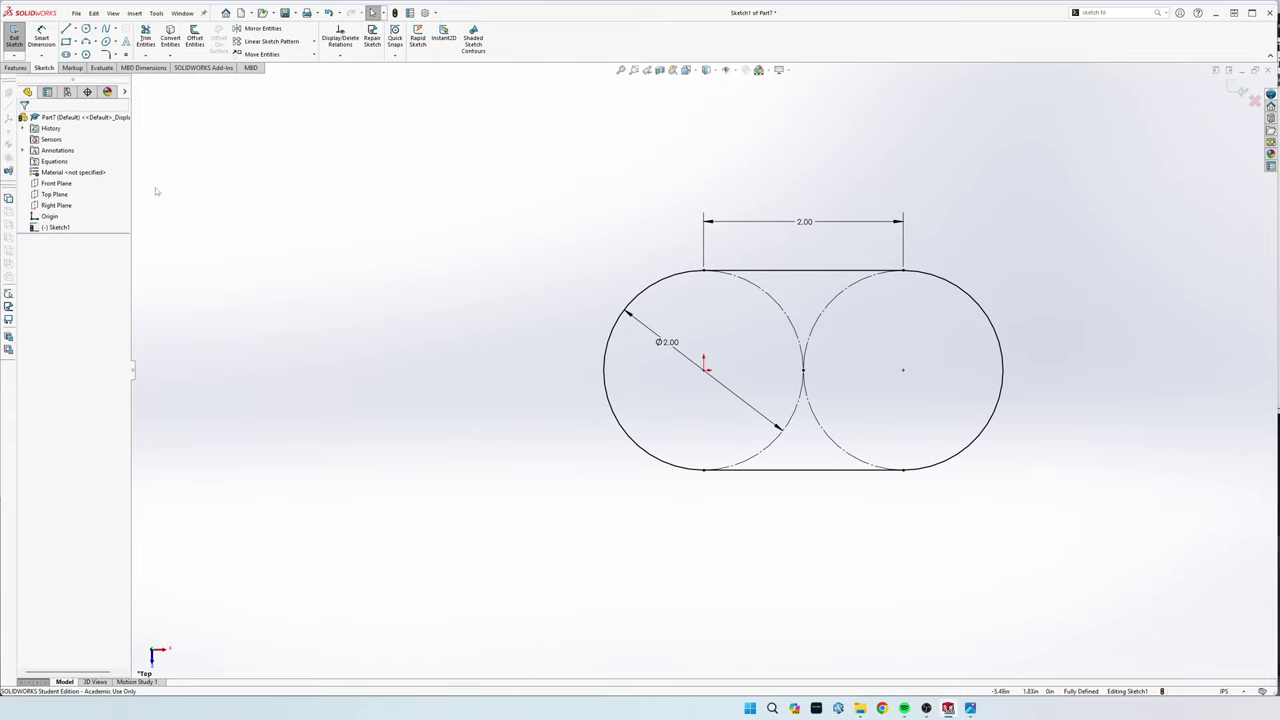
Extrude the slot sketch 0.25 in (Blind) into Boss-Extrude1
{"action": "left_click", "coordinate": [18, 67]}
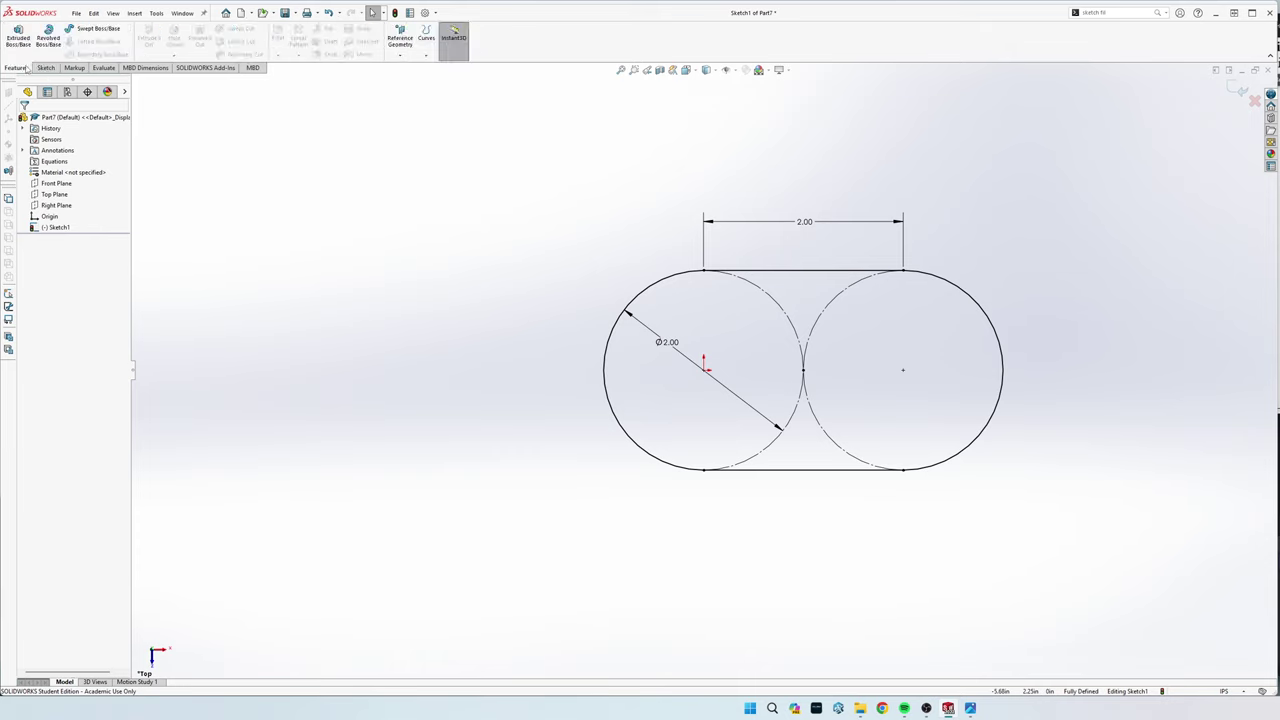
{"action": "left_click", "coordinate": [17, 38]}
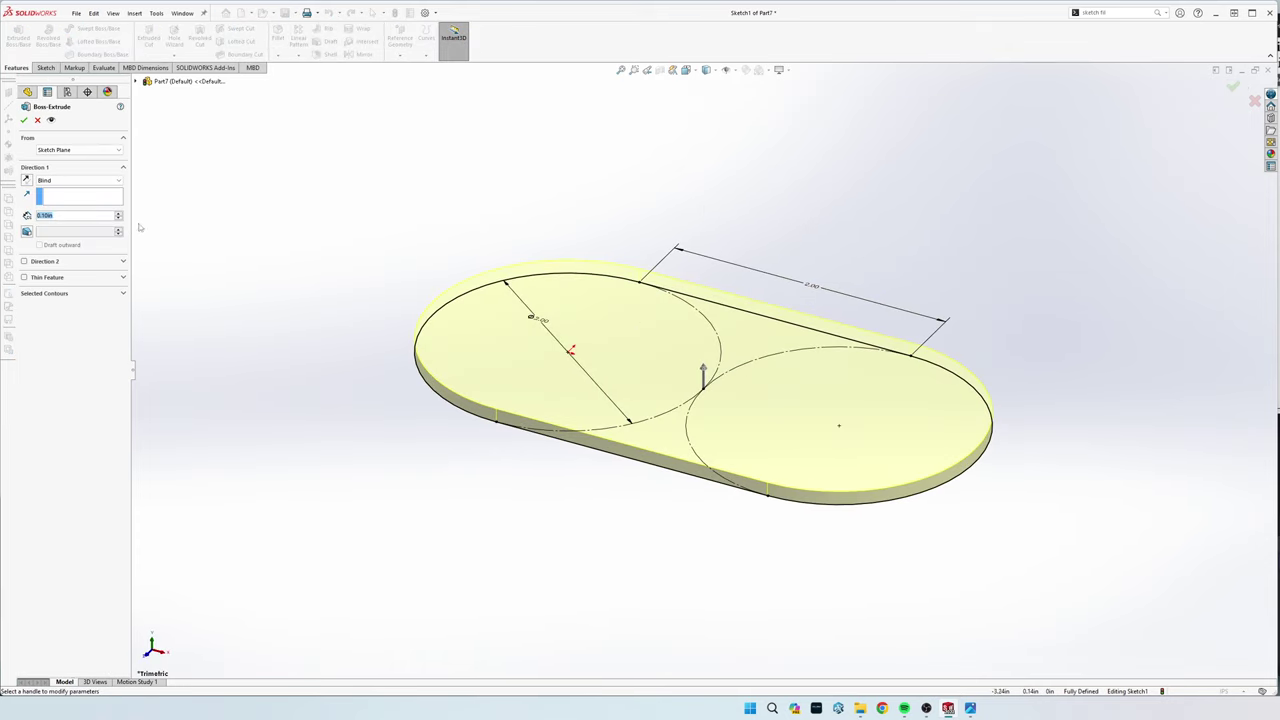
{"action": "type", "text": "0.25"}
{"action": "key", "text": "Return"}
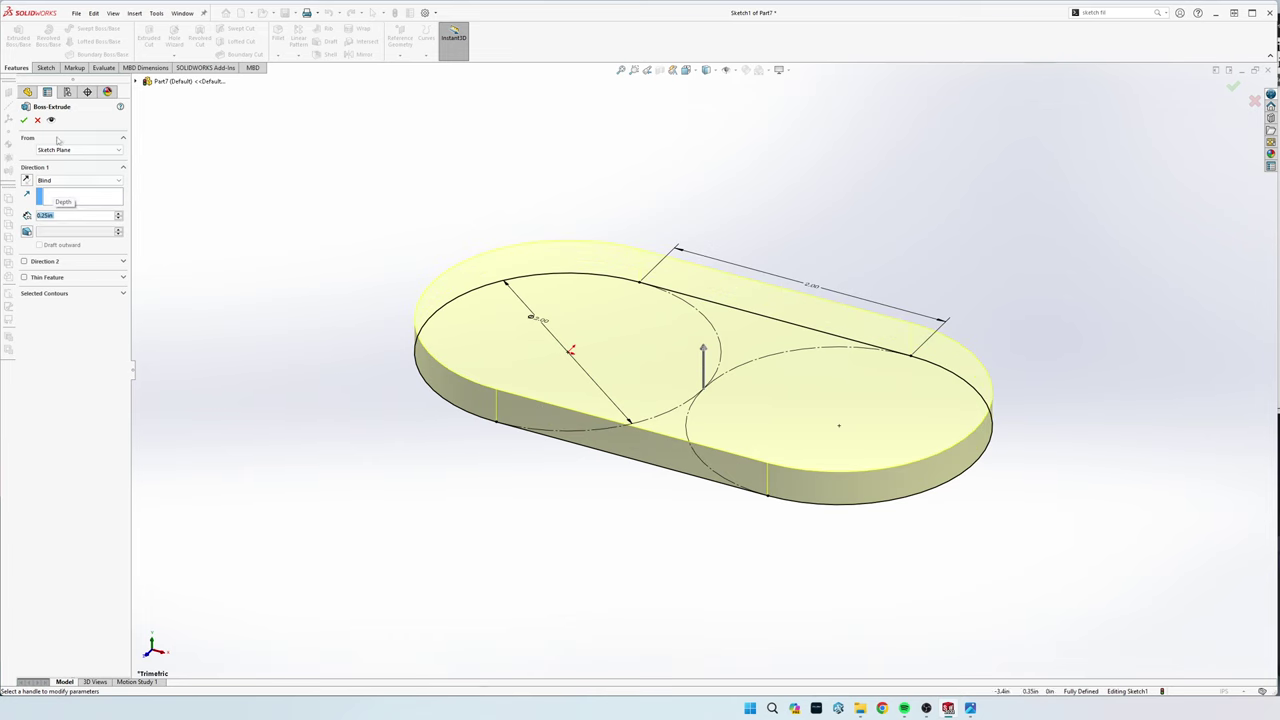
{"action": "left_click", "coordinate": [24, 119]}
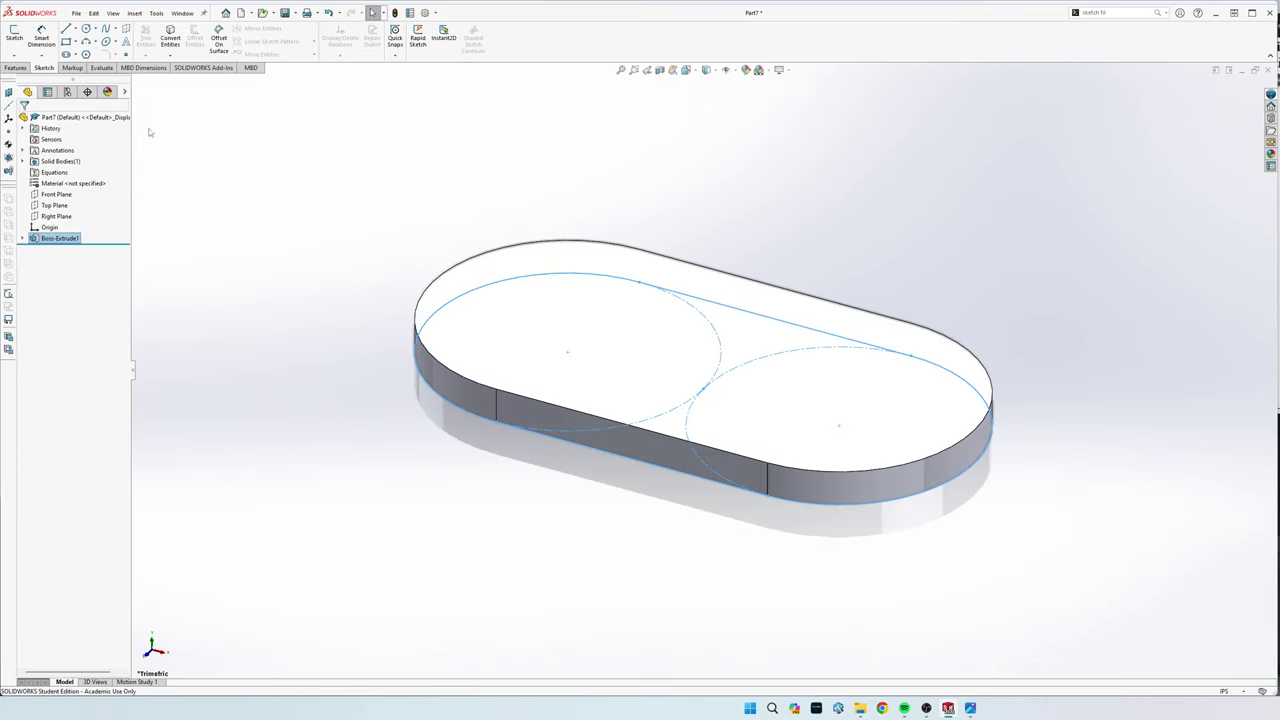
Start Sketch2 on the base plate's top face with the Circle tool, checking the reference drawing
{"action": "left_click", "coordinate": [671, 340]}
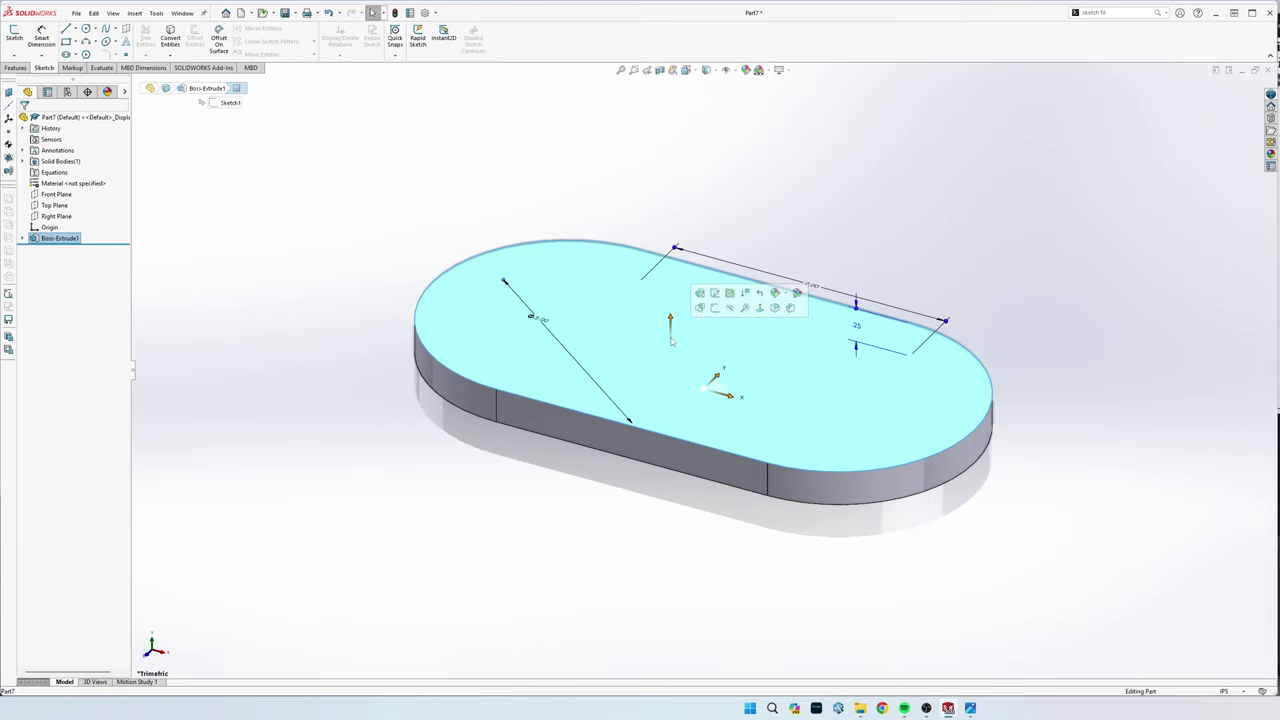
{"action": "left_click", "coordinate": [12, 34]}
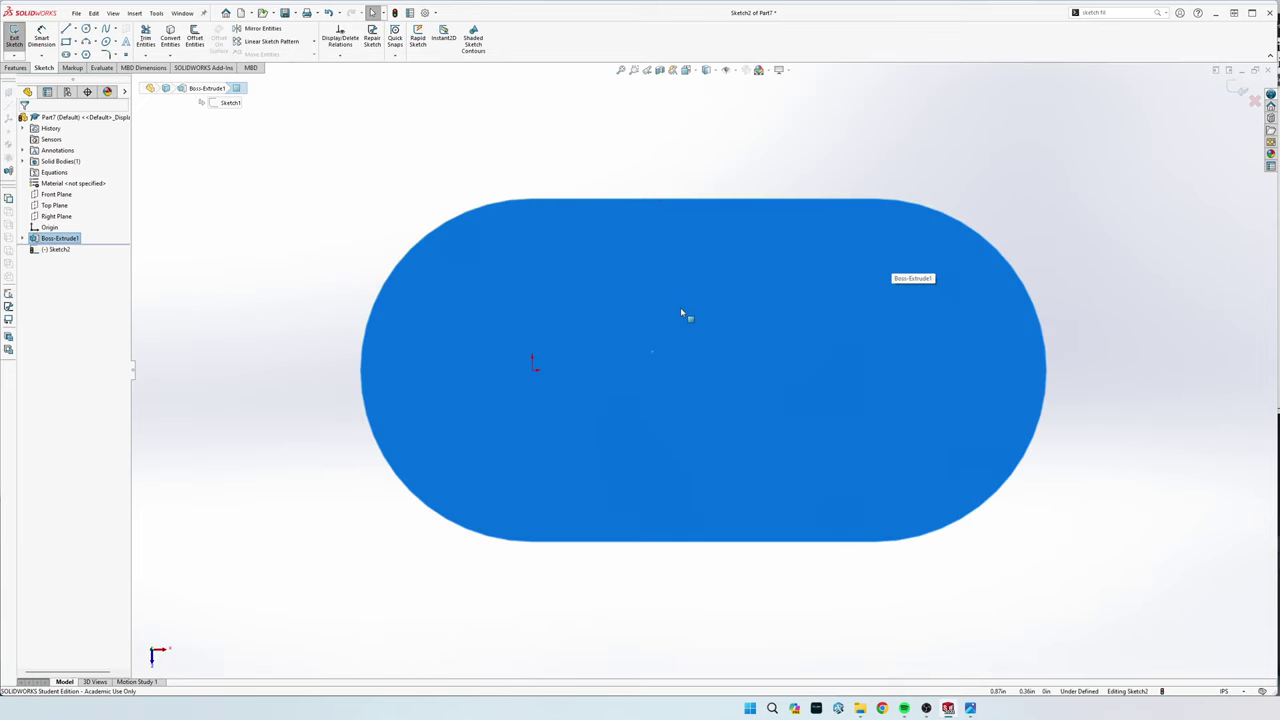
{"action": "key", "text": "s"}
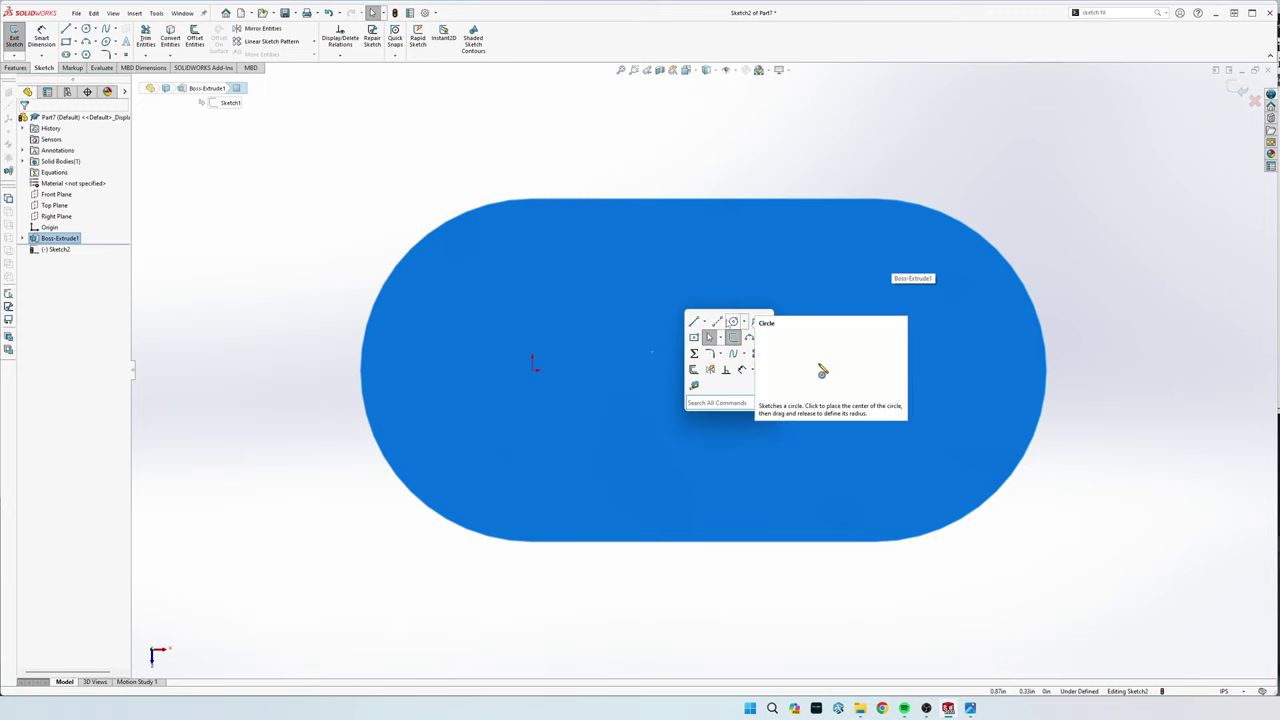
{"action": "left_click", "coordinate": [732, 321]}
{"action": "key", "text": "alt+Tab"}
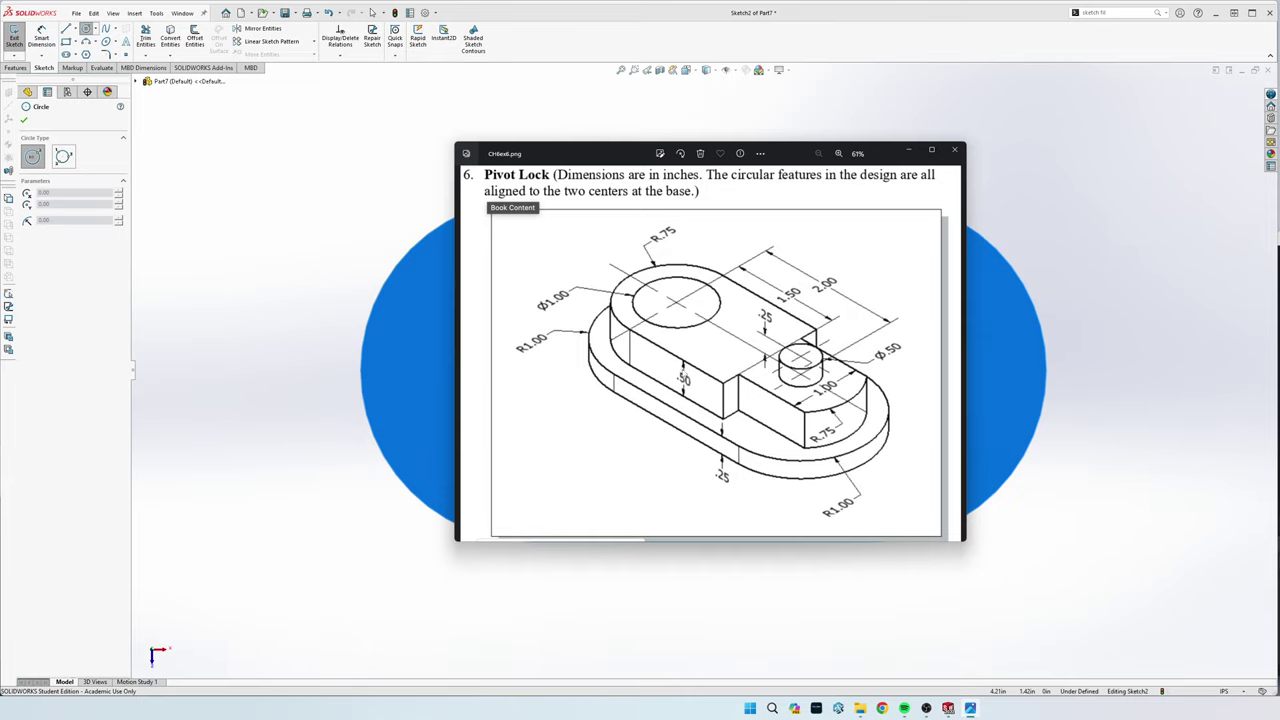
{"action": "mouse_move", "coordinate": [480, 153]}
{"action": "left_mouse_down"}
{"action": "mouse_move", "coordinate": [1065, 69]}
{"action": "mouse_move", "coordinate": [1275, 25]}
{"action": "mouse_move", "coordinate": [1265, 22]}
{"action": "left_mouse_up"}
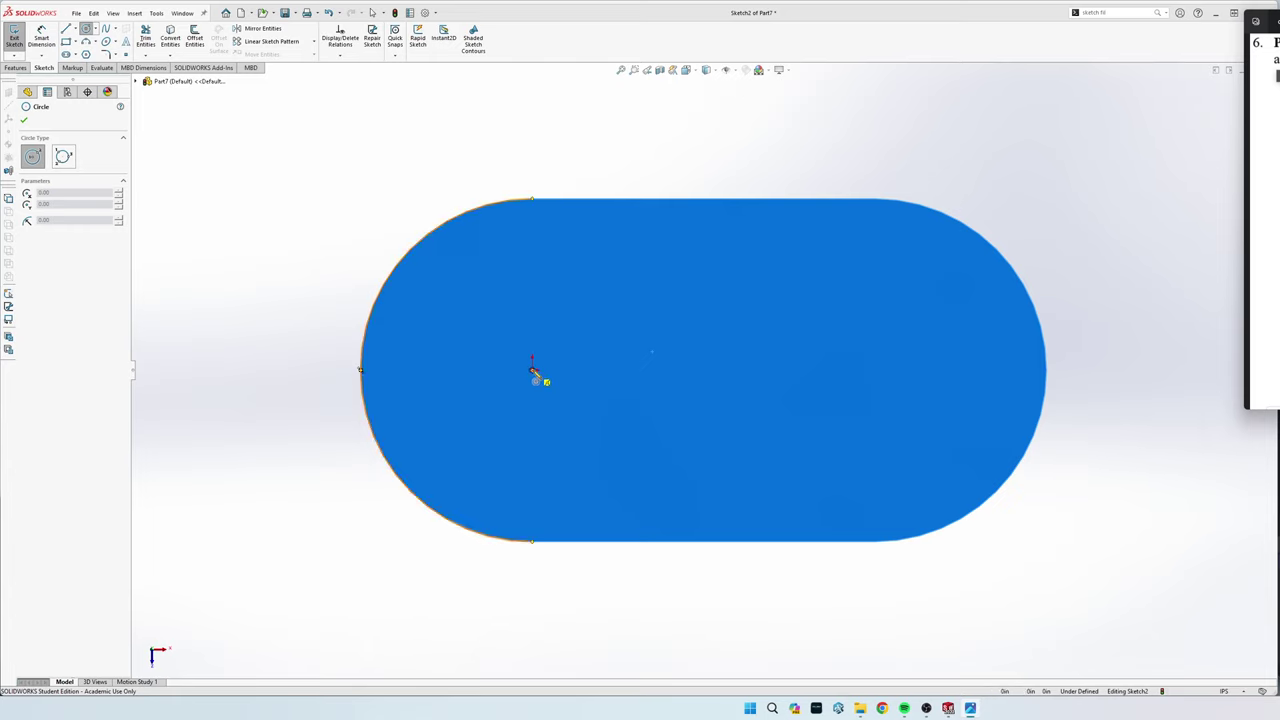
Draw circles at the origin and the right arc centre, dimensioning the left one Ø1.5
{"action": "left_click_drag", "start_coordinate": [533, 372], "coordinate": [533, 463]}
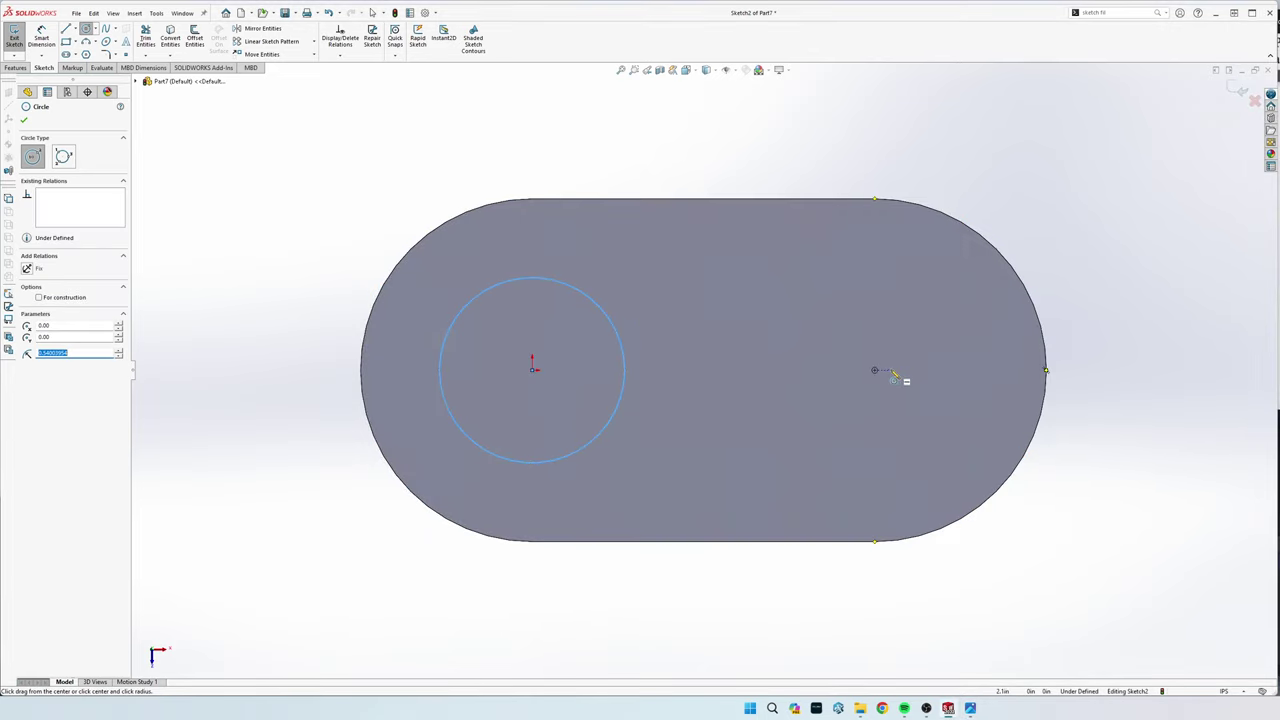
{"action": "left_click_drag", "start_coordinate": [875, 370], "coordinate": [831, 447]}
{"action": "key", "text": "Escape"}
{"action": "key", "text": "s"}
{"action": "left_click", "coordinate": [775, 410]}
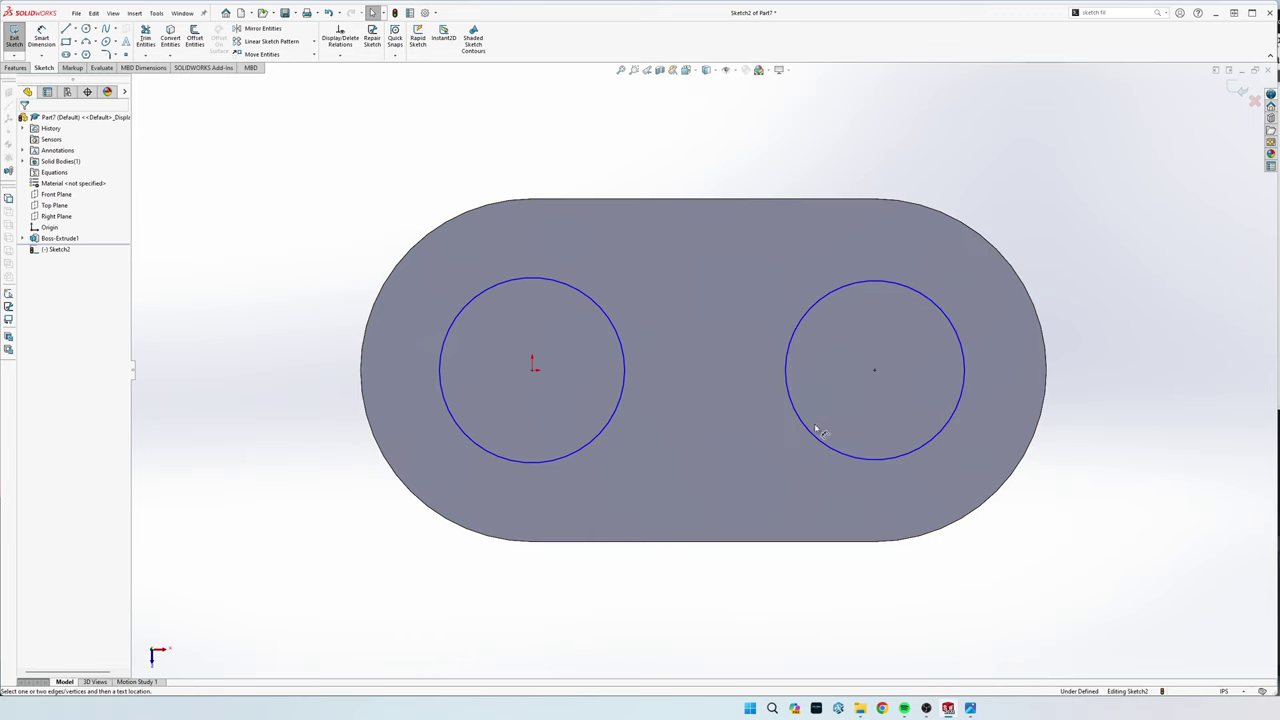
{"action": "left_click", "coordinate": [500, 286]}
{"action": "left_click", "coordinate": [507, 345]}
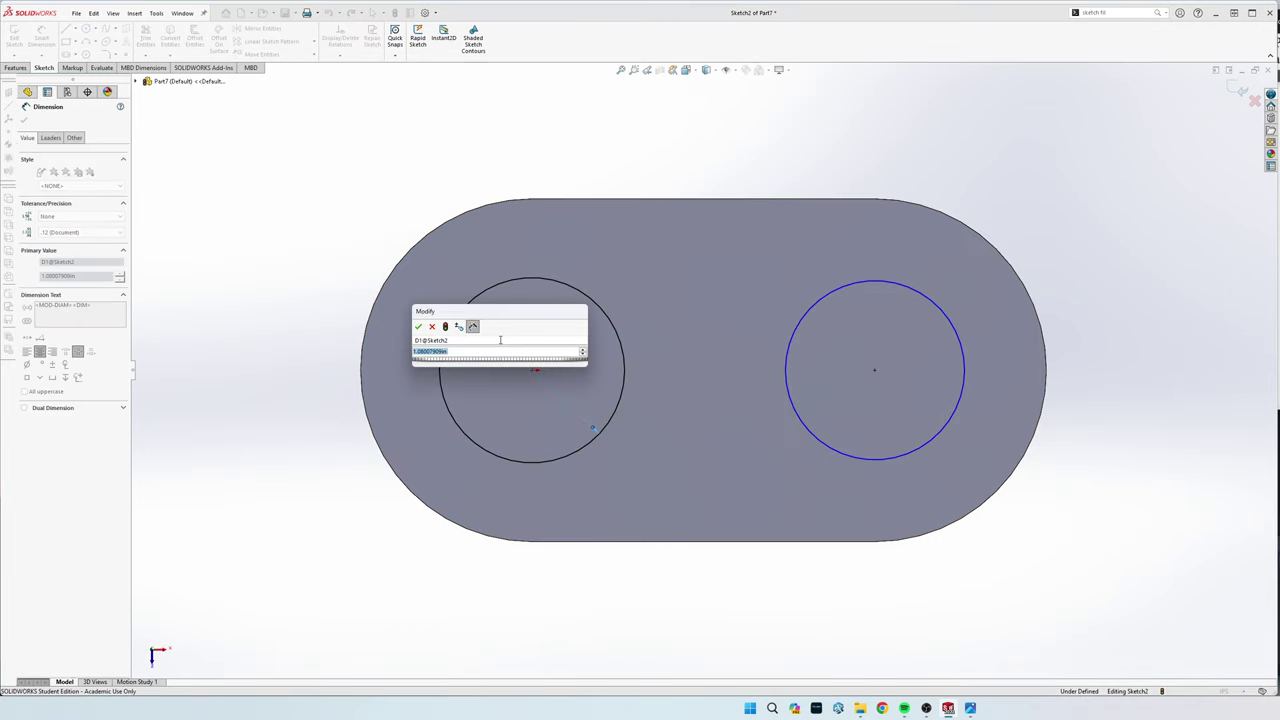
{"action": "type", "text": "1.5"}
{"action": "key", "text": "Return"}
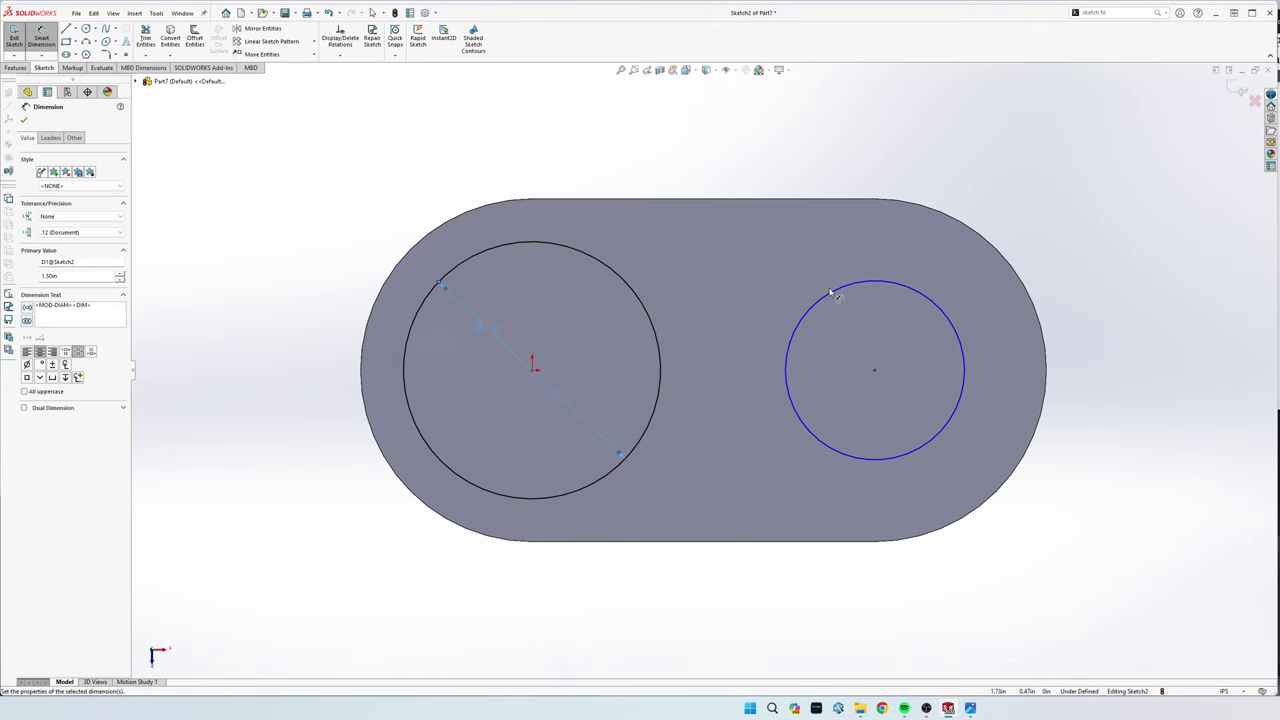
{"action": "key", "text": "Escape"}
Dimension the right circle to Ø1.5 as well
{"action": "key", "text": "s"}
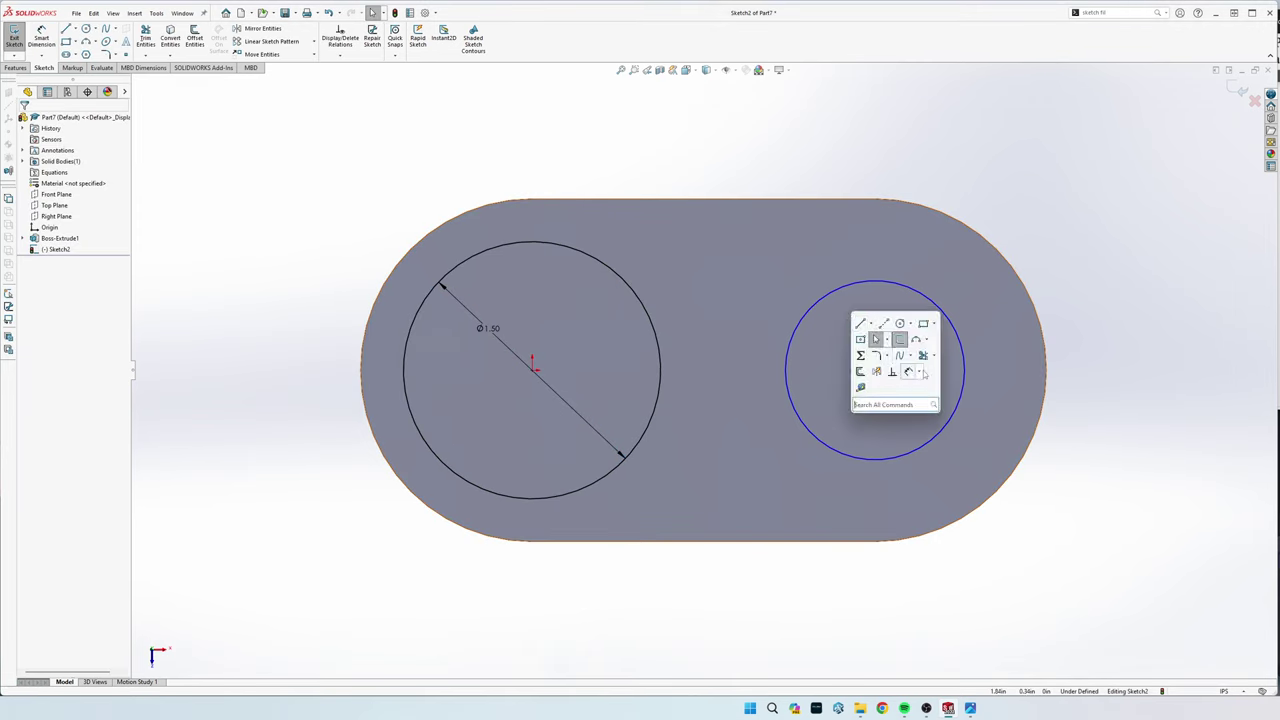
{"action": "left_click", "coordinate": [908, 371]}
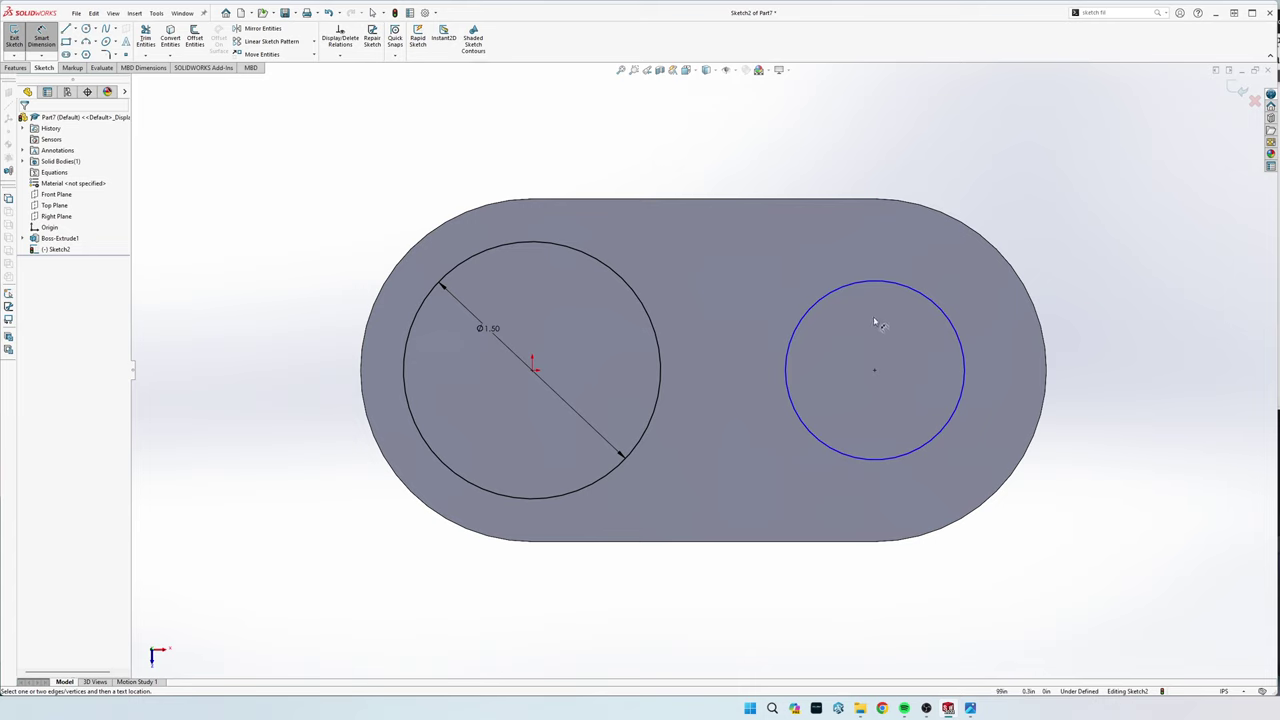
{"action": "left_click", "coordinate": [855, 282]}
{"action": "left_click", "coordinate": [852, 347]}
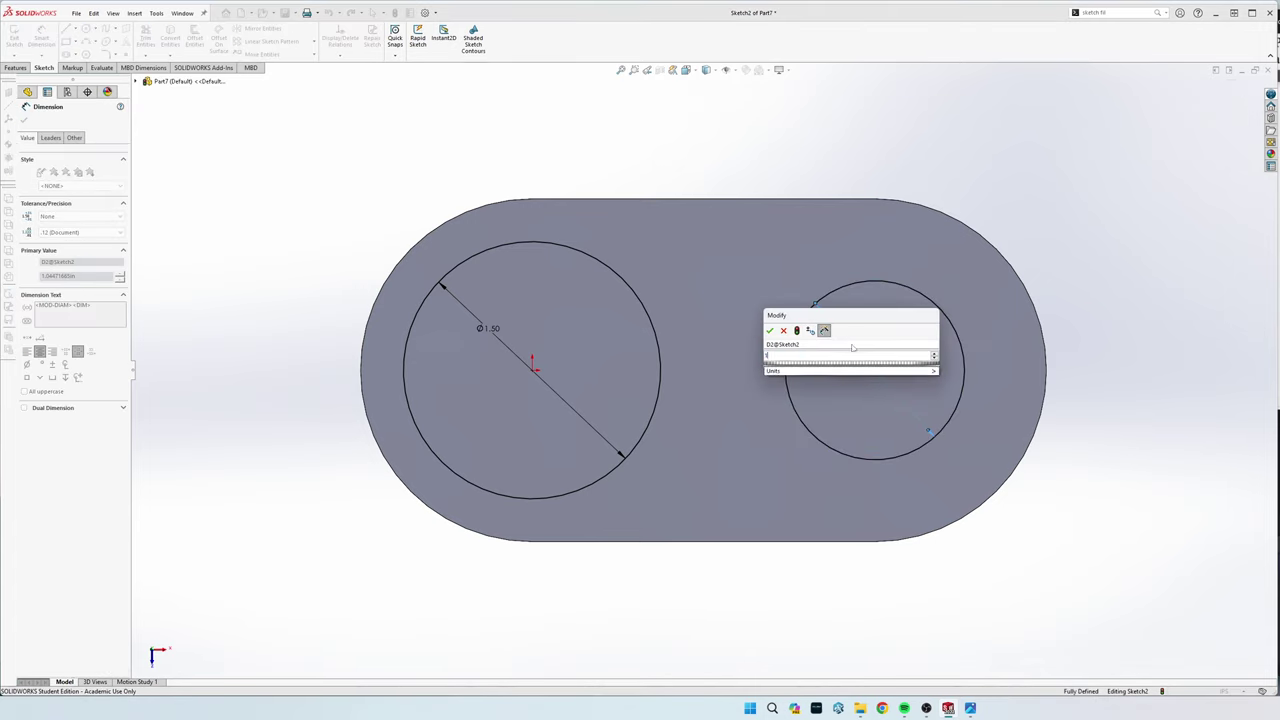
{"action": "key", "text": "Return"}
{"action": "key", "text": "Escape"}
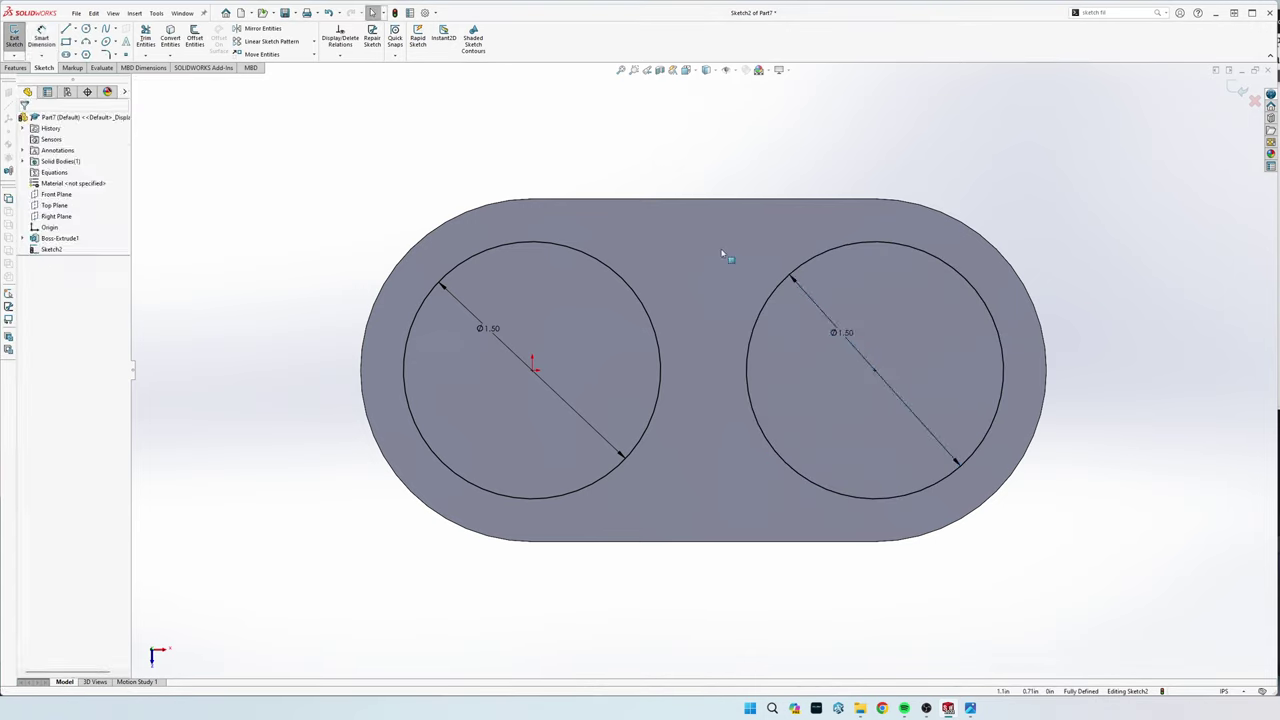
{"action": "key", "text": "s"}
{"action": "left_click", "coordinate": [735, 260]}
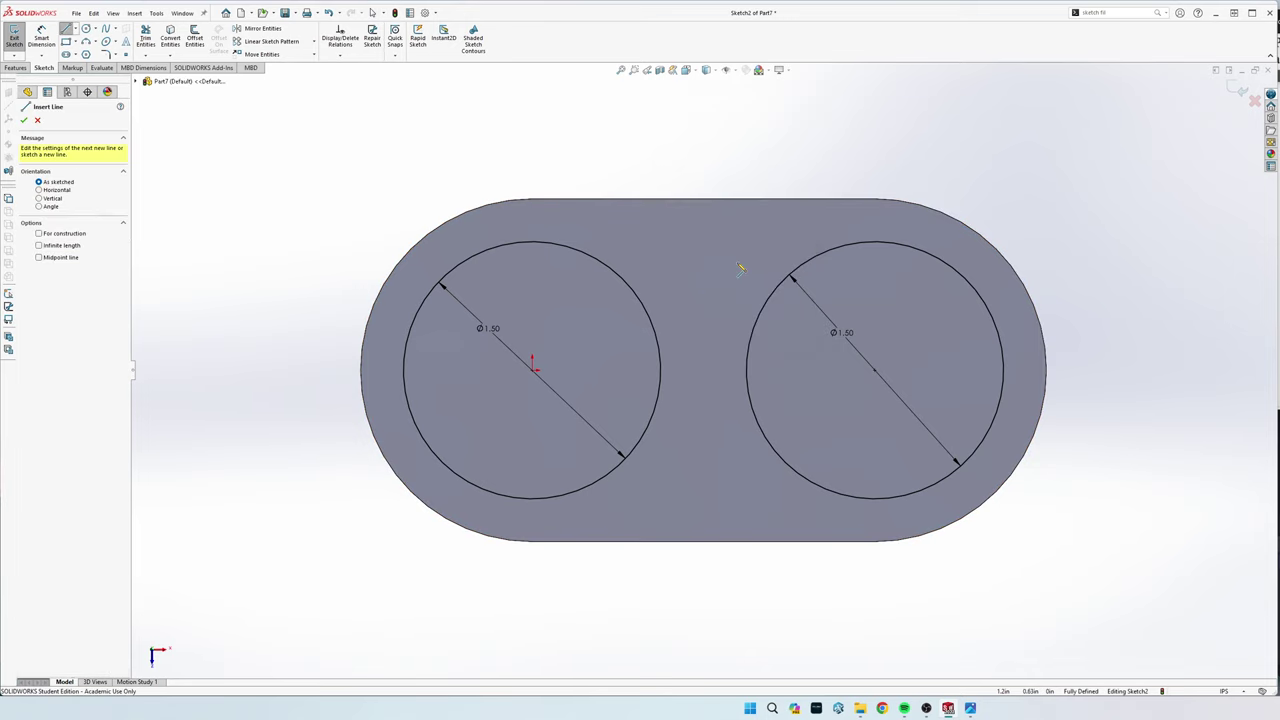
Draw horizontal lines from the left circle's top and bottom, each ending in a short vertical stub
{"action": "left_click", "coordinate": [533, 244]}
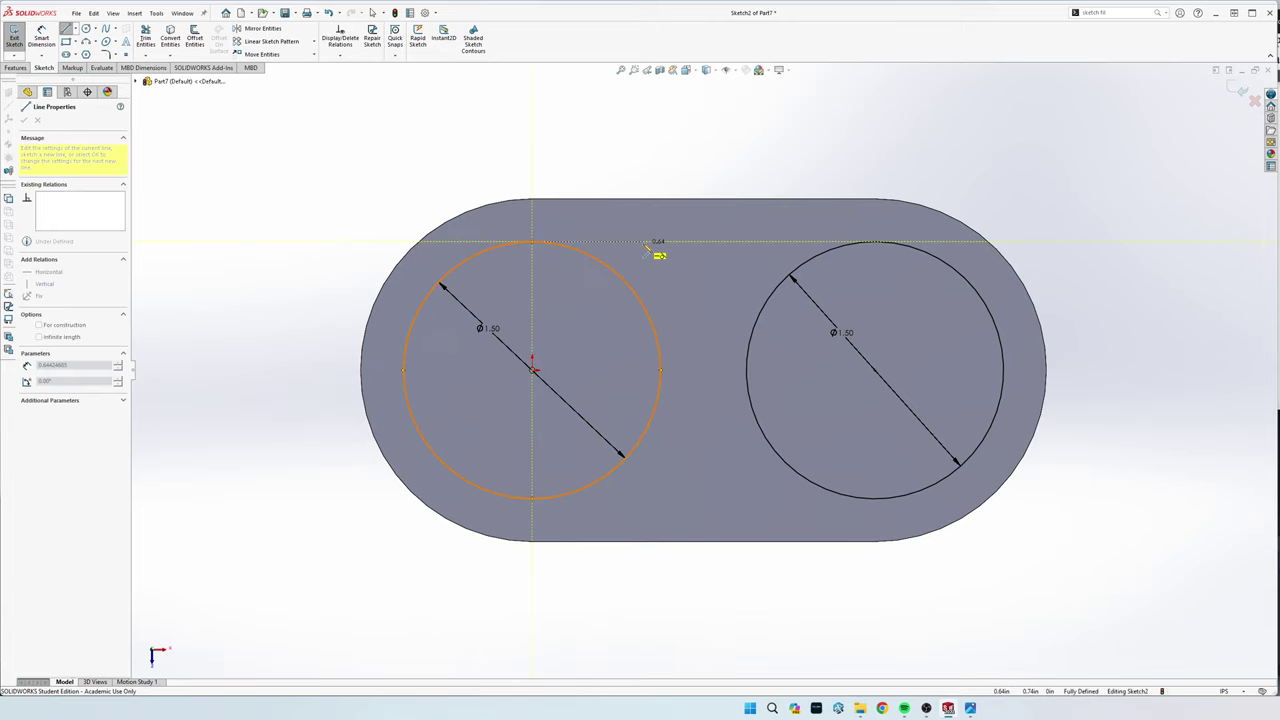
{"action": "left_click", "coordinate": [703, 243]}
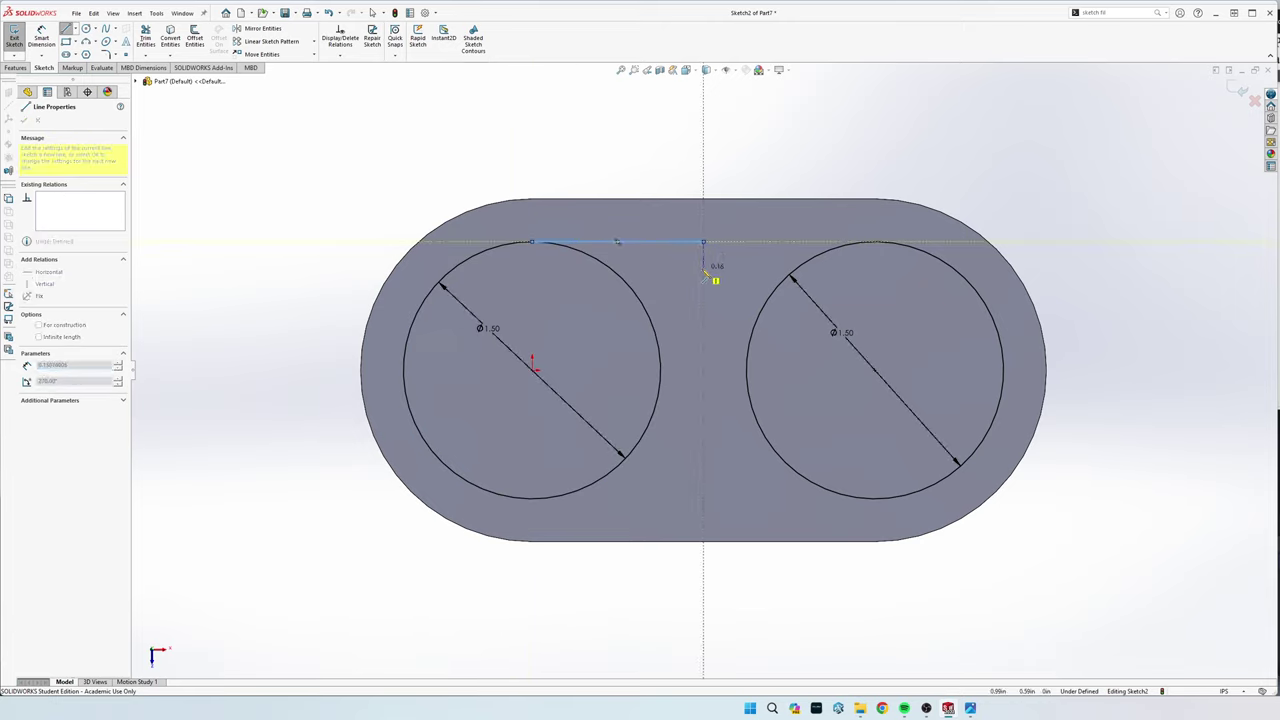
{"action": "left_click", "coordinate": [703, 270]}
{"action": "key", "text": "Escape"}
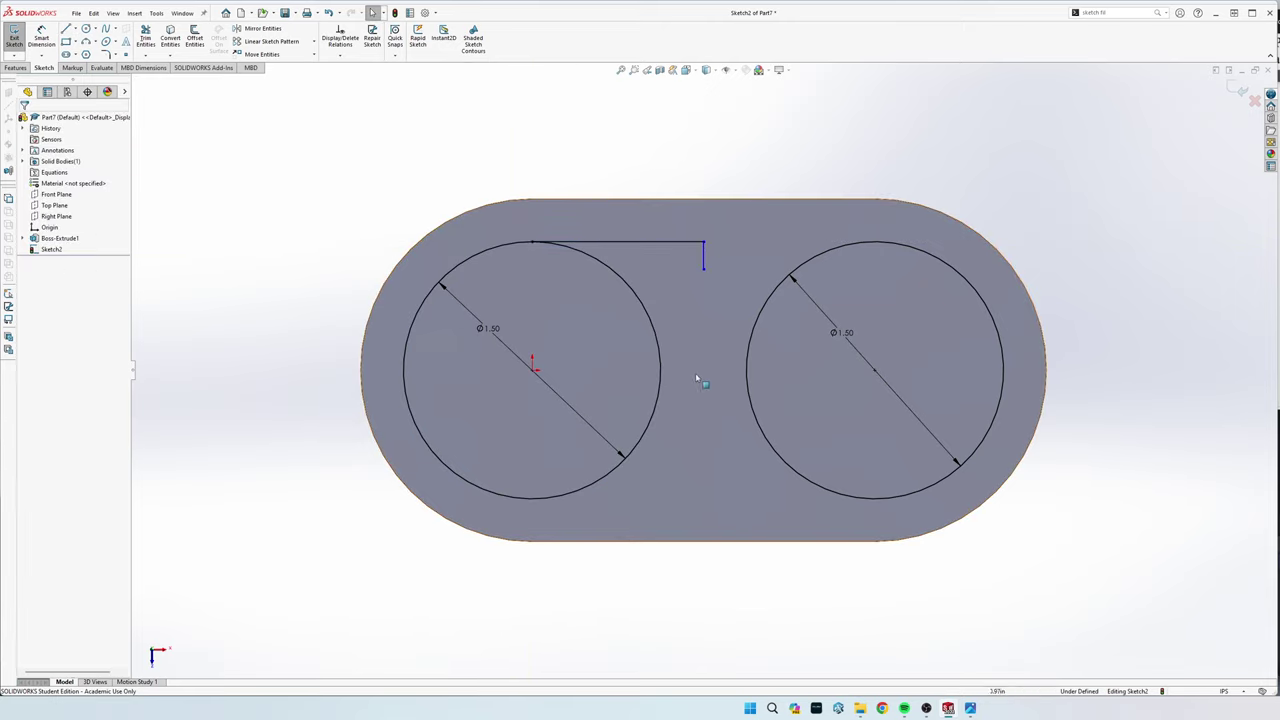
{"action": "key", "text": "s"}
{"action": "left_click", "coordinate": [556, 467]}
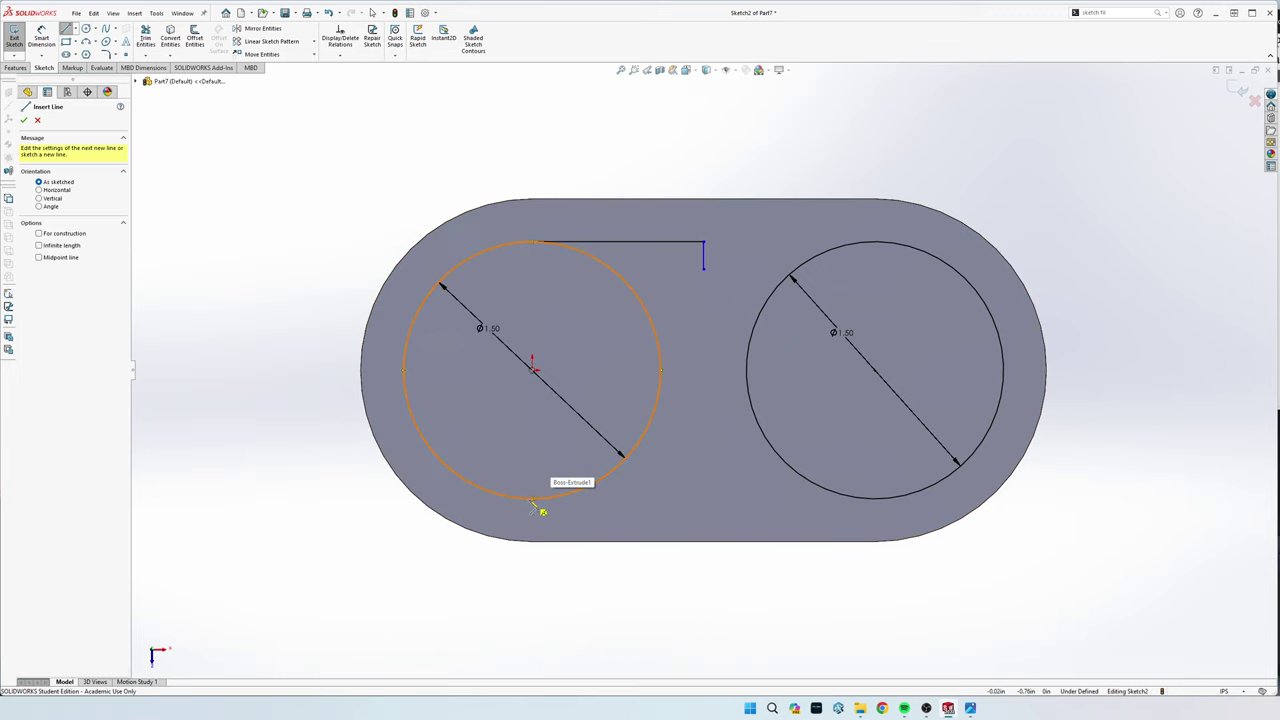
{"action": "left_click", "coordinate": [533, 498]}
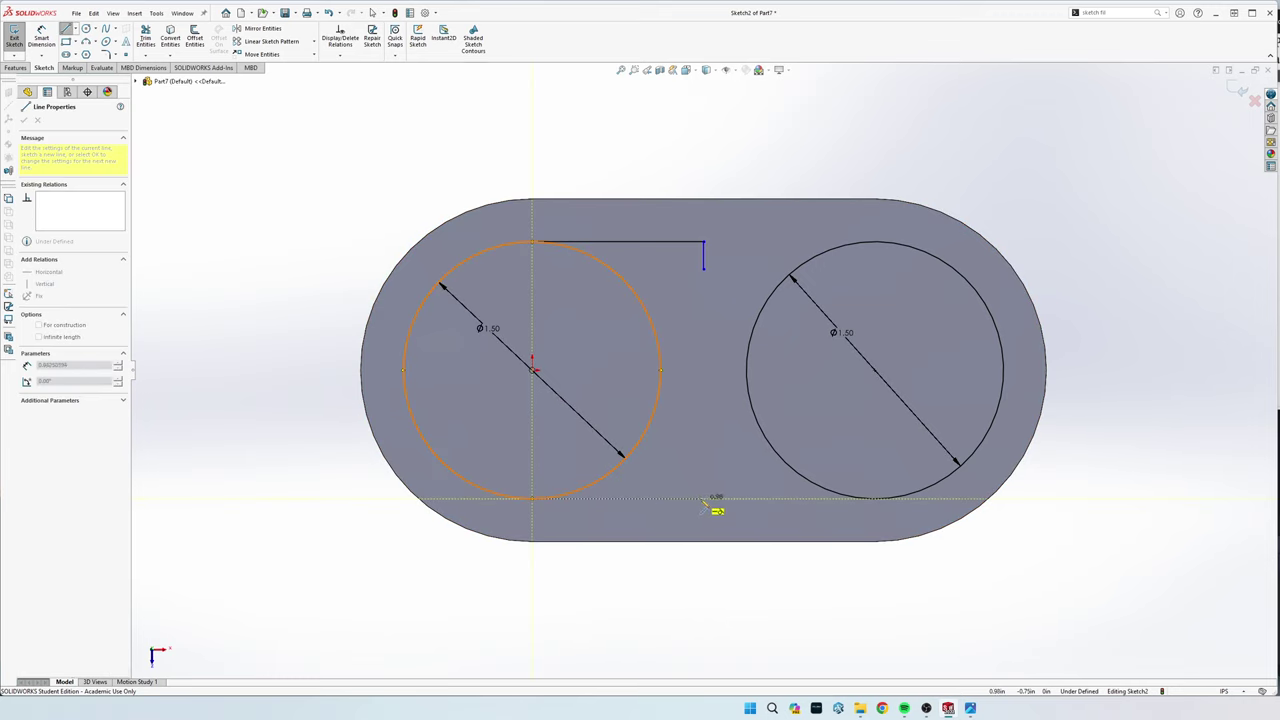
{"action": "left_click", "coordinate": [703, 498]}
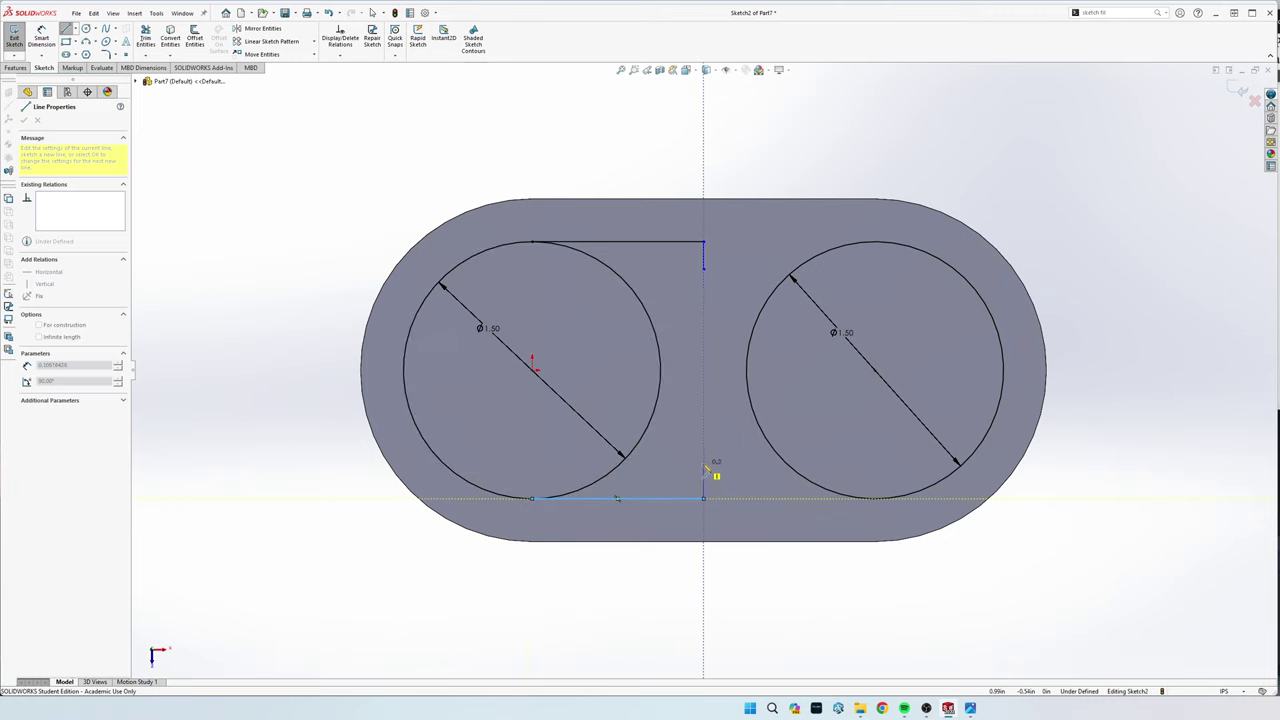
{"action": "left_click", "coordinate": [703, 464]}
{"action": "key", "text": "Escape"}
{"action": "key", "text": "s"}
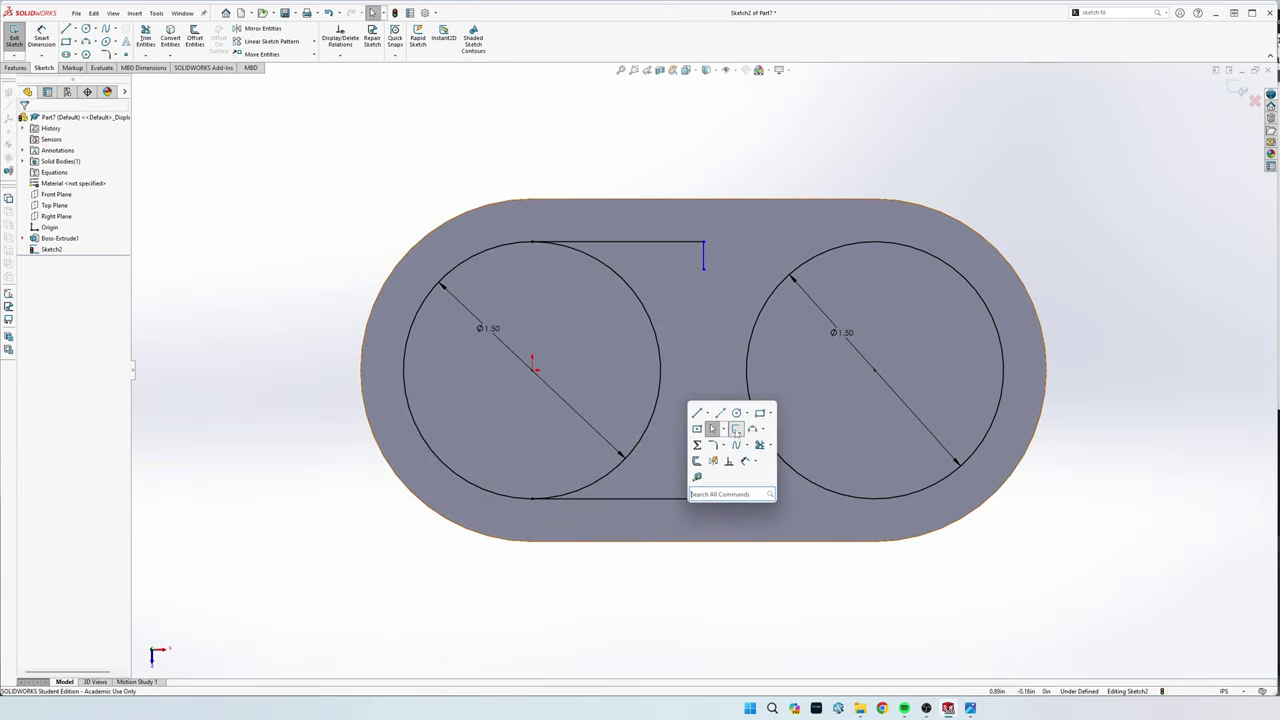
Make the two horizontal lines equal and the two short vertical stubs equal
{"action": "left_click", "coordinate": [656, 243]}
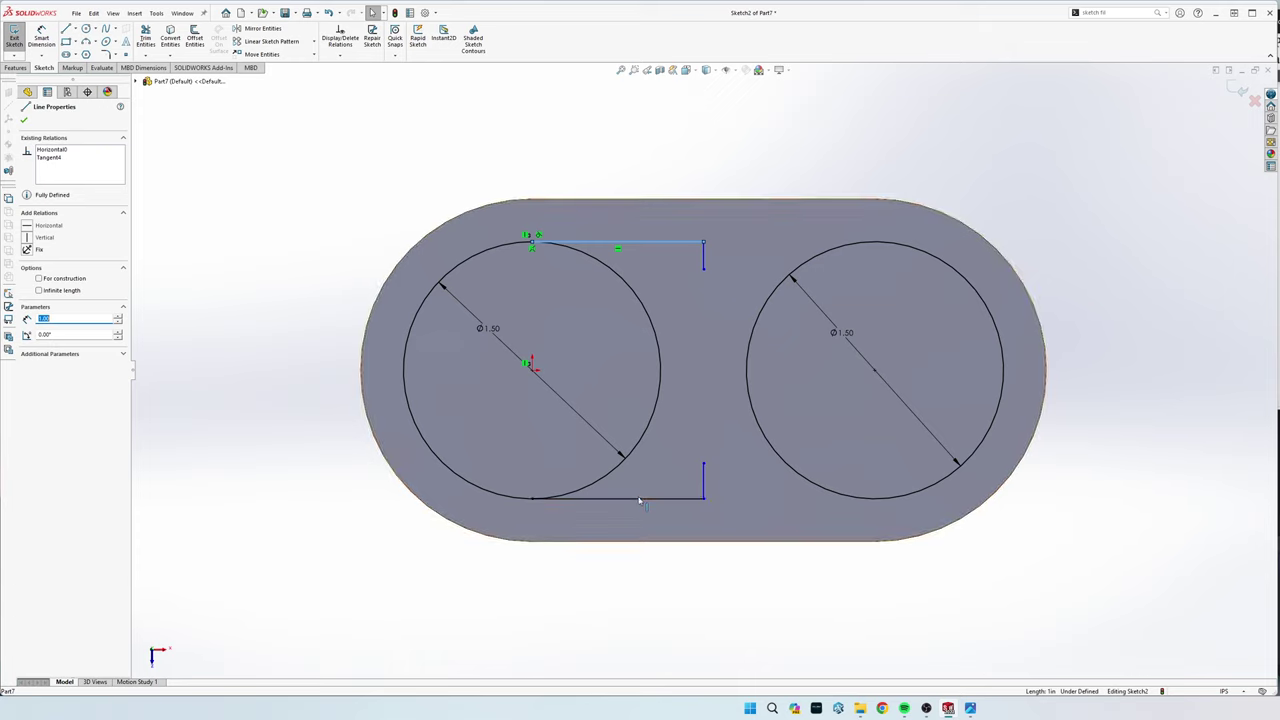
{"action": "left_click", "coordinate": [640, 498], "text": "ctrl"}
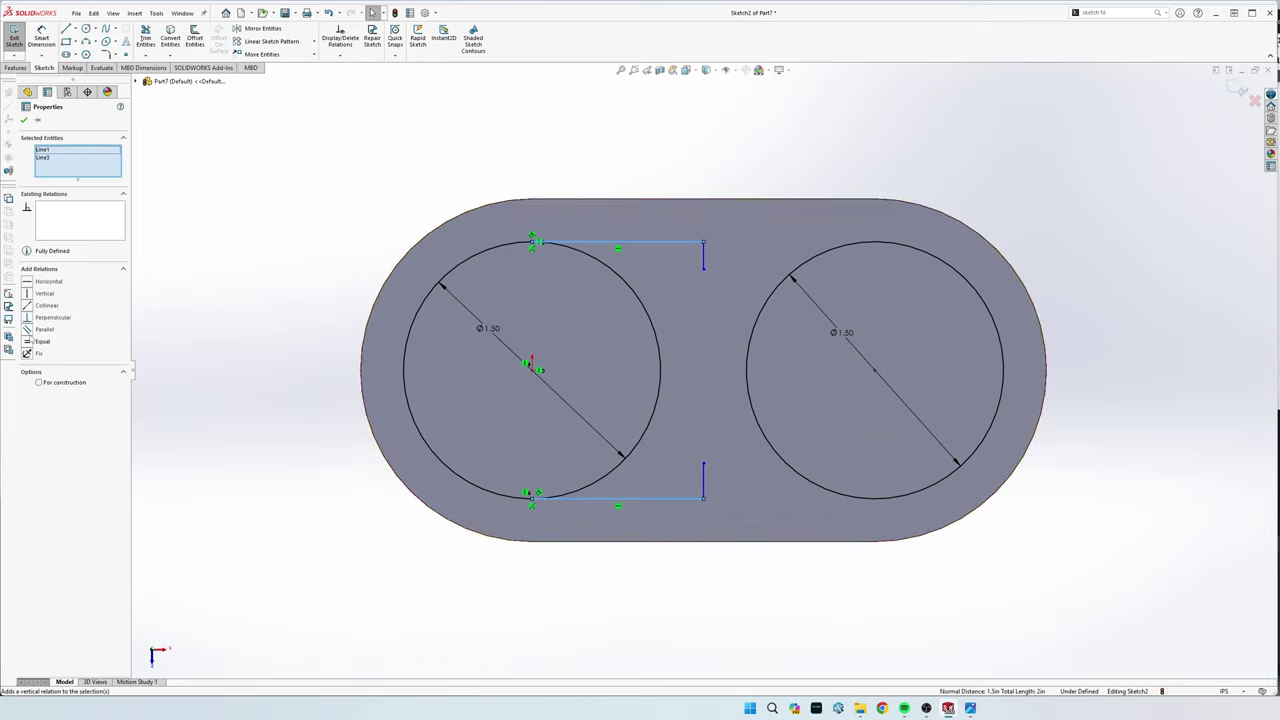
{"action": "left_click", "coordinate": [33, 342]}
{"action": "left_click", "coordinate": [704, 272]}
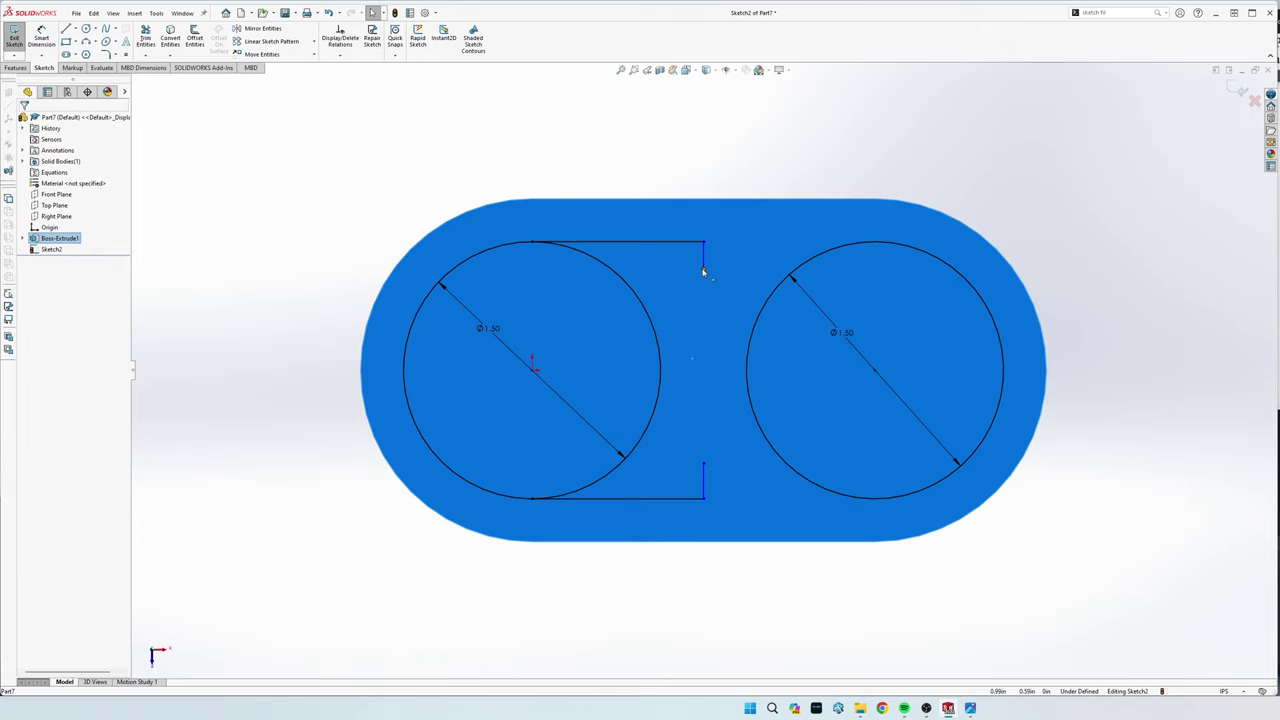
{"action": "left_click", "coordinate": [736, 193]}
{"action": "left_click", "coordinate": [704, 256]}
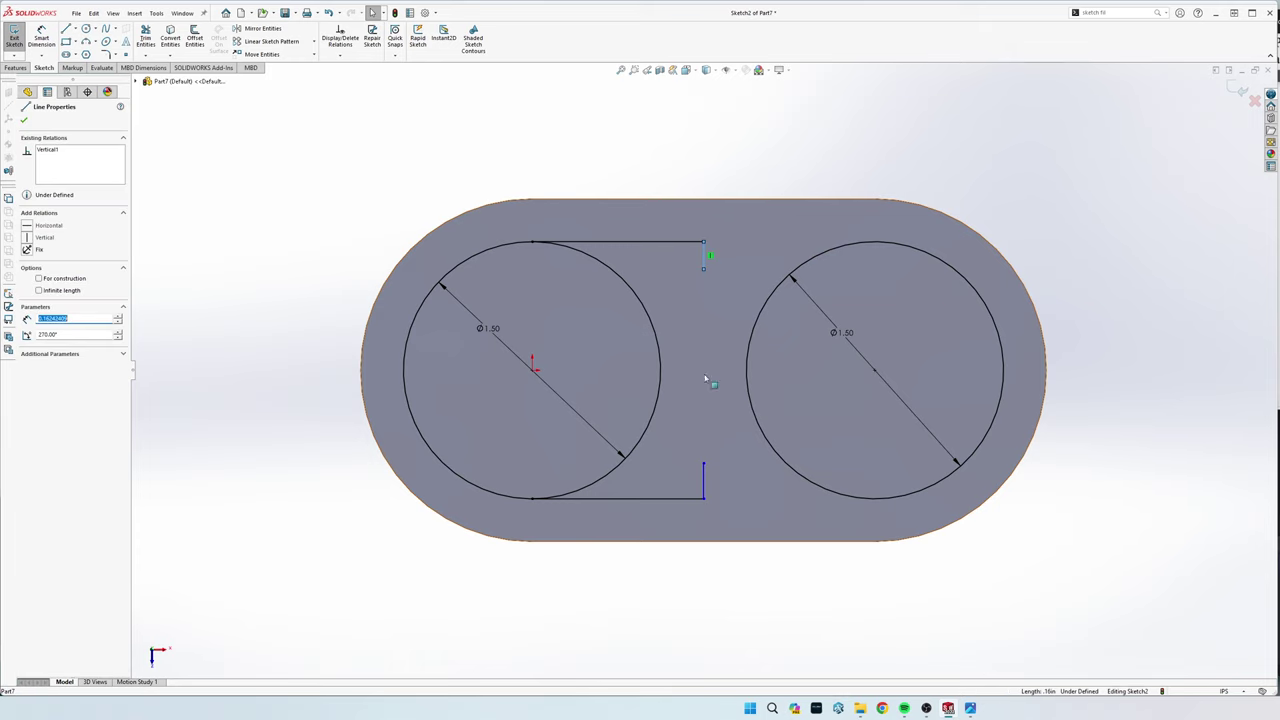
{"action": "left_click", "coordinate": [704, 488], "text": "ctrl"}
{"action": "left_click", "coordinate": [45, 341]}
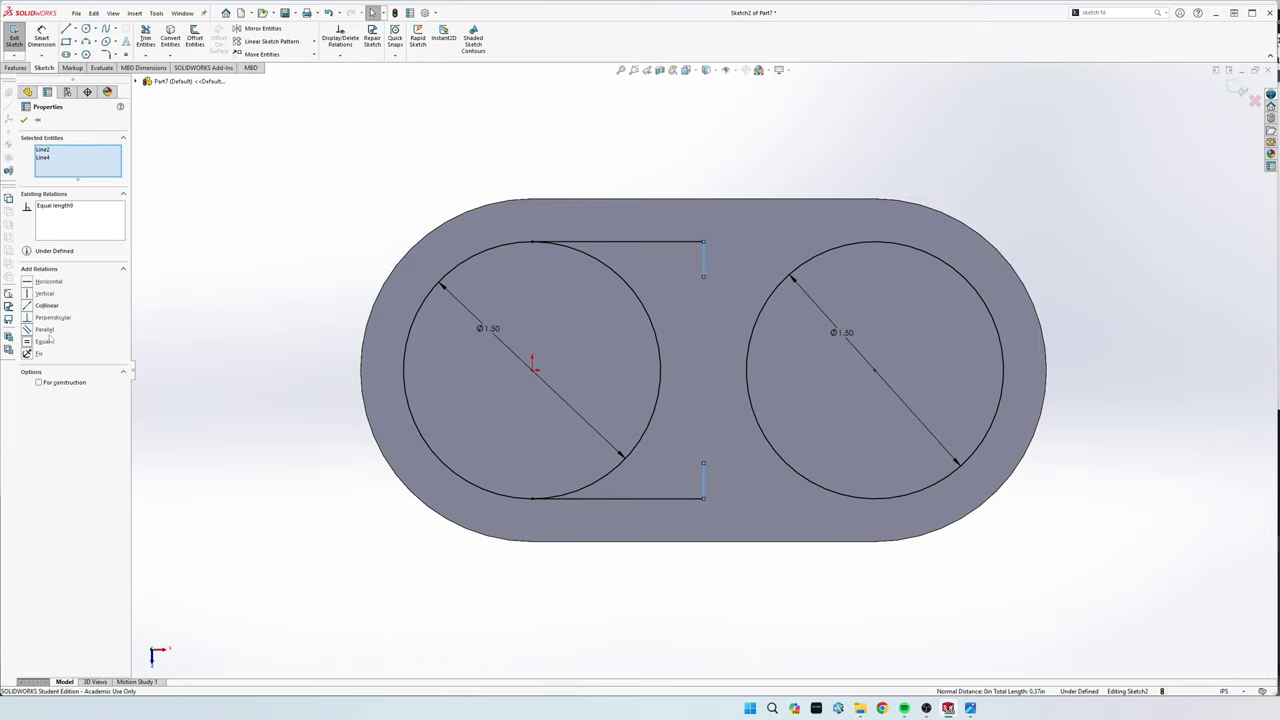
{"action": "left_click", "coordinate": [728, 144]}
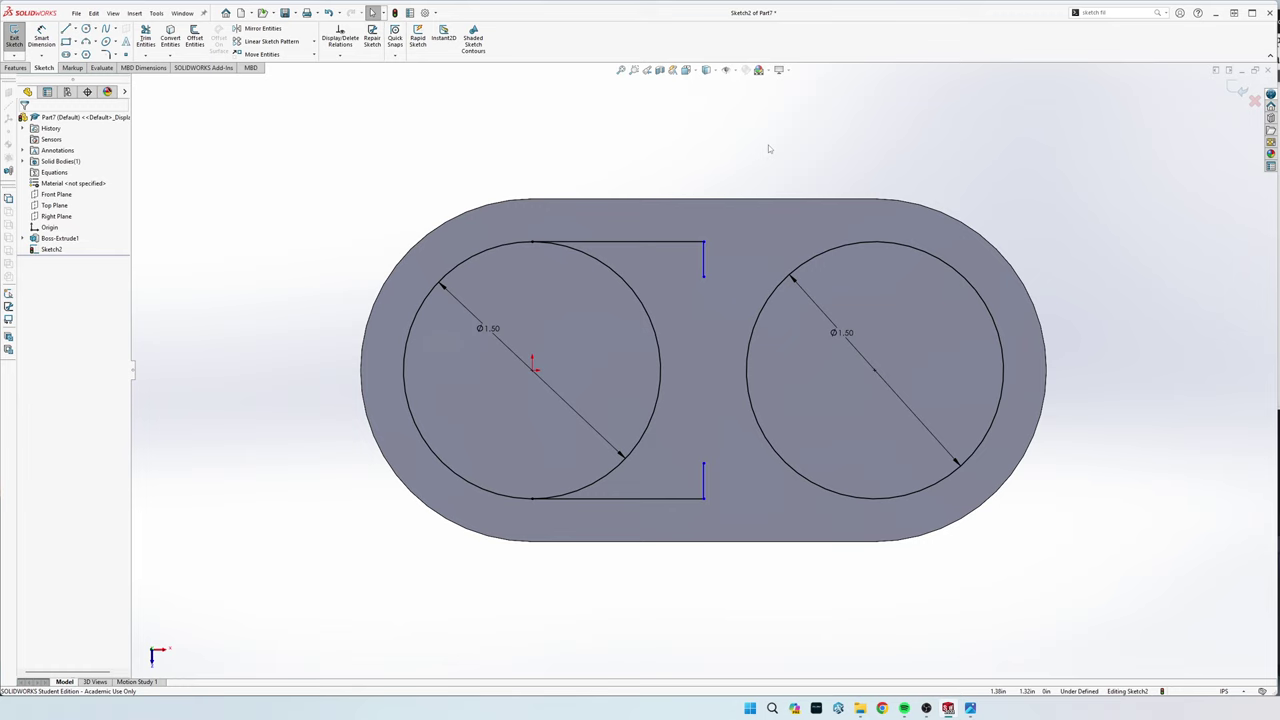
Dimension the vertical gap between the two stub ends as 1.00, checking the reference drawing
{"action": "key", "text": "s"}
{"action": "left_click", "coordinate": [829, 205]}
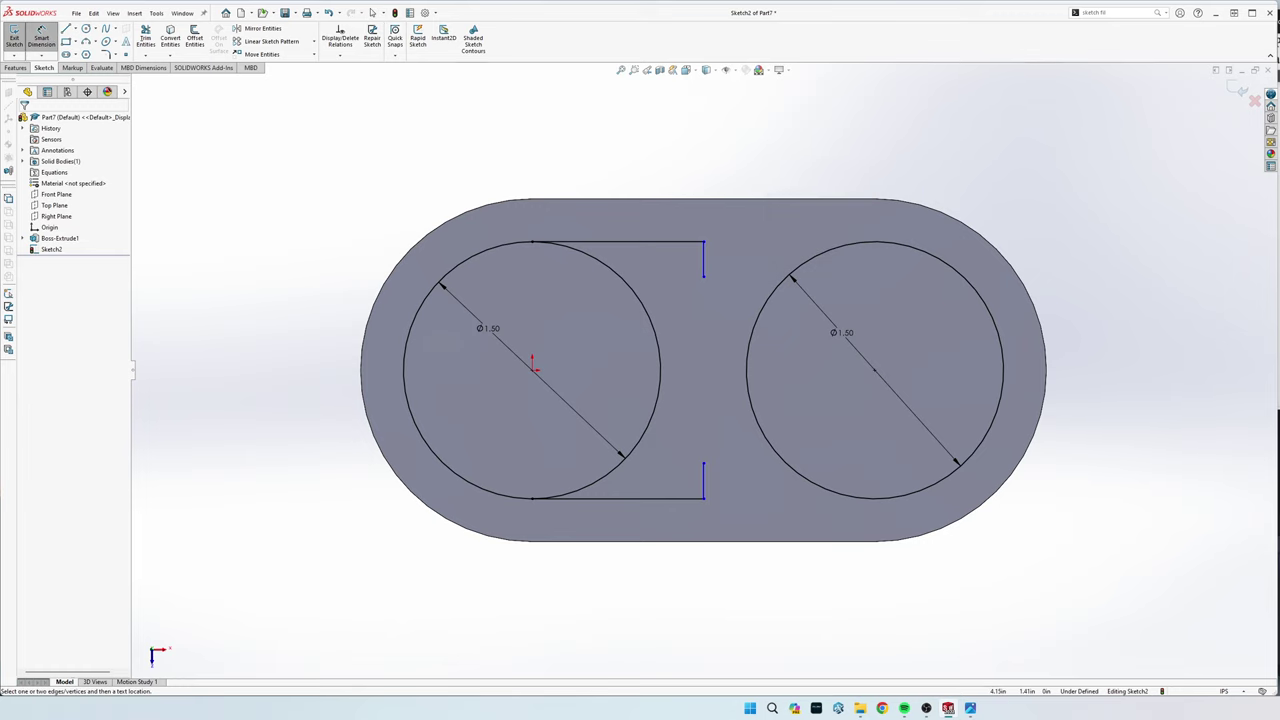
{"action": "key", "text": "alt+Tab"}
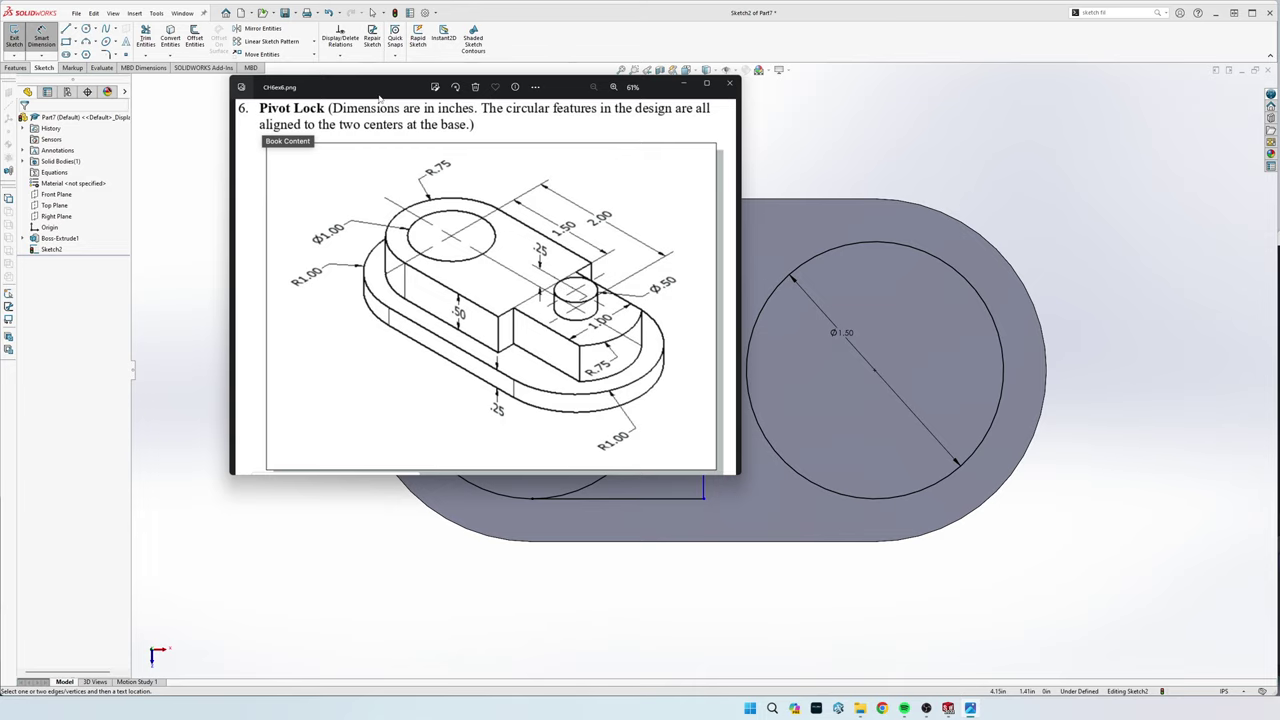
{"action": "left_click_drag", "start_coordinate": [380, 97], "coordinate": [1279, 97]}
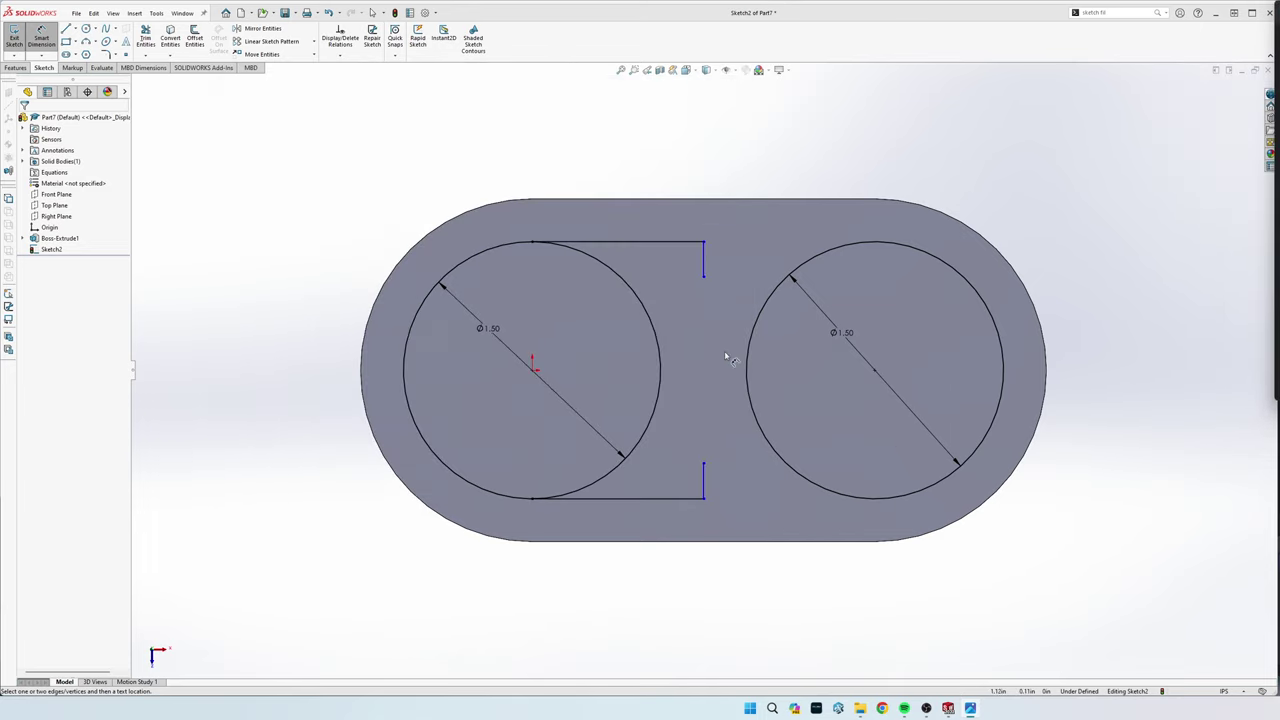
{"action": "left_click", "coordinate": [703, 275]}
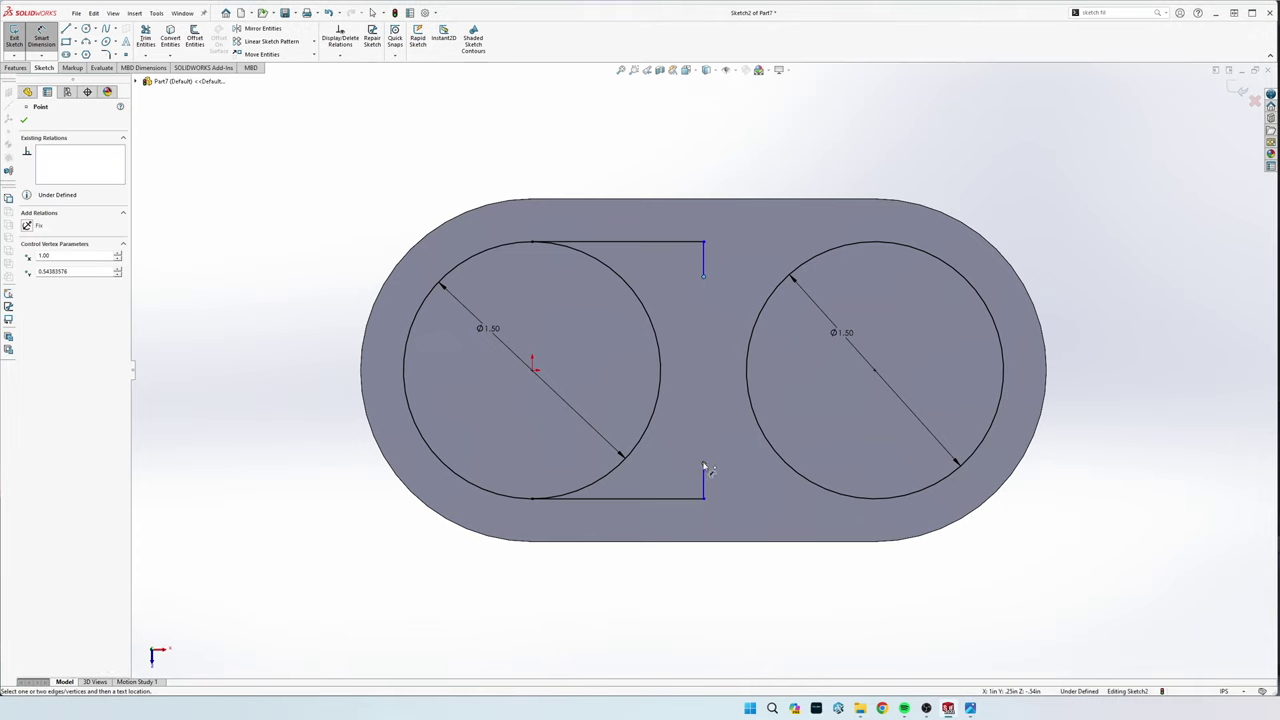
{"action": "left_click", "coordinate": [703, 465]}
{"action": "left_click", "coordinate": [711, 368]}
{"action": "key", "text": "Return"}
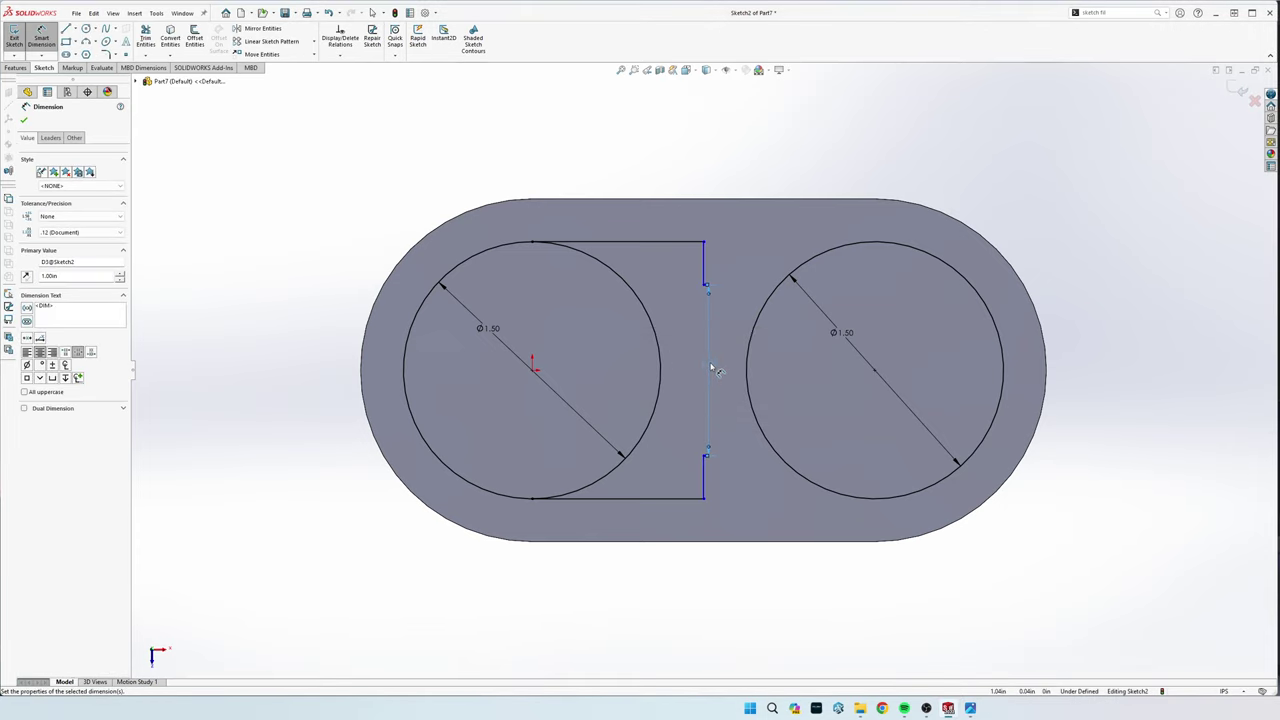
{"action": "key", "text": "Escape"}
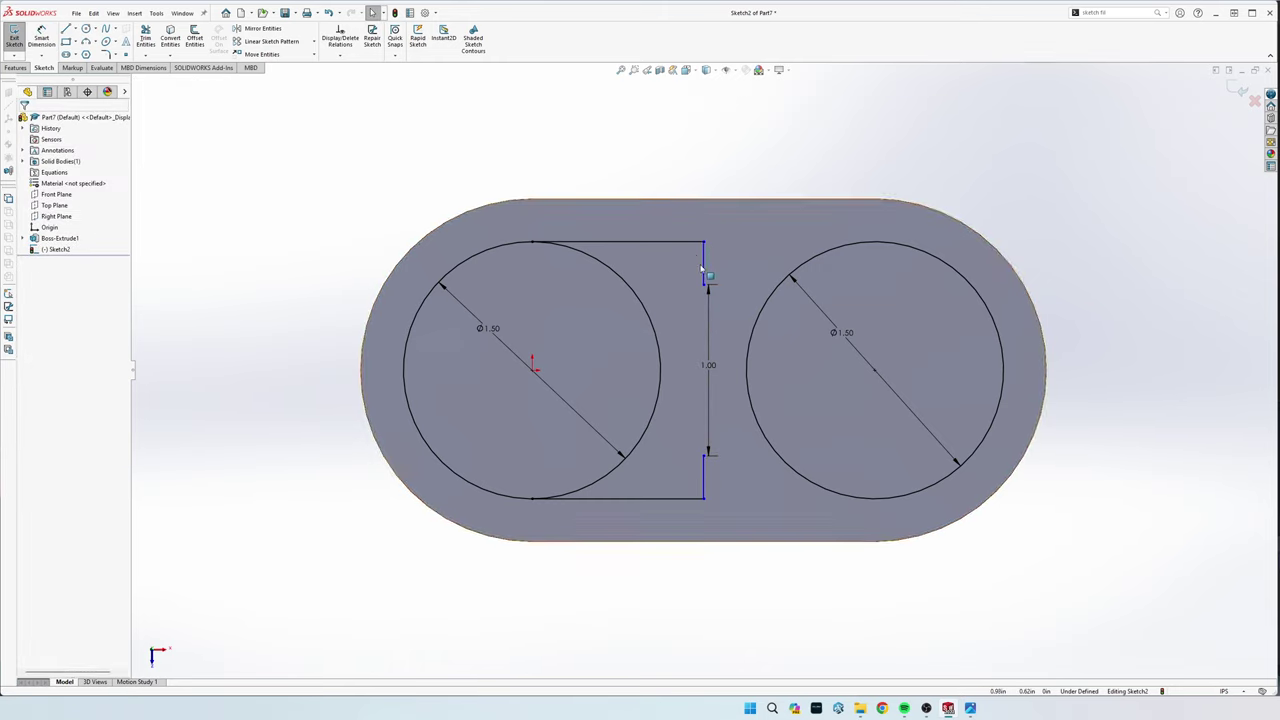
Draw two horizontal lines from the vertical edge's upper and lower ends to the right circle
{"action": "key", "text": "s"}
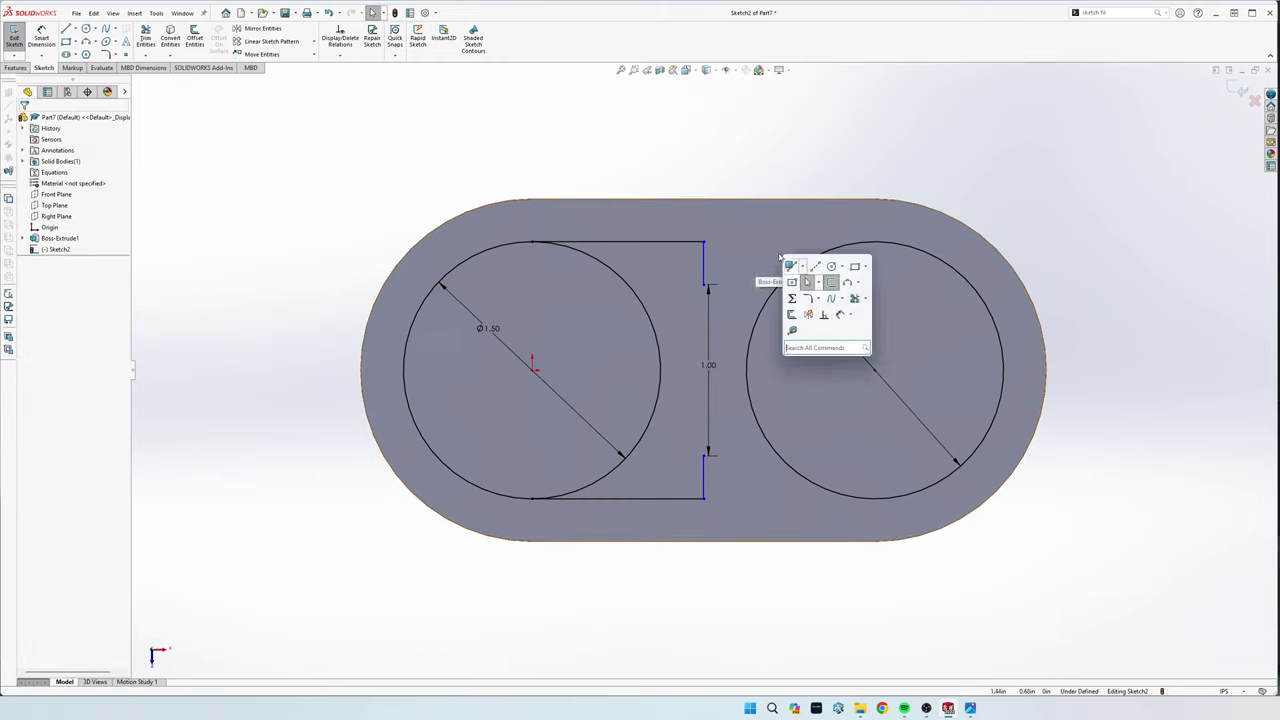
{"action": "left_click", "coordinate": [792, 267]}
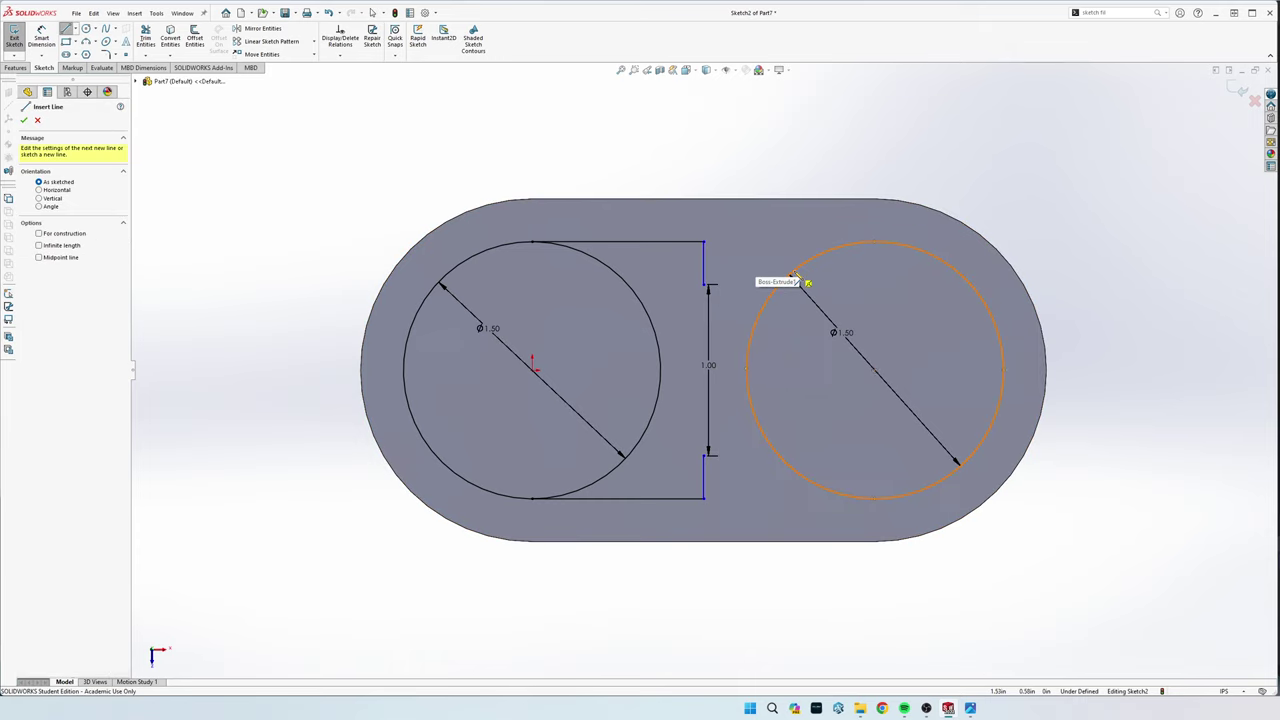
{"action": "left_click", "coordinate": [707, 286]}
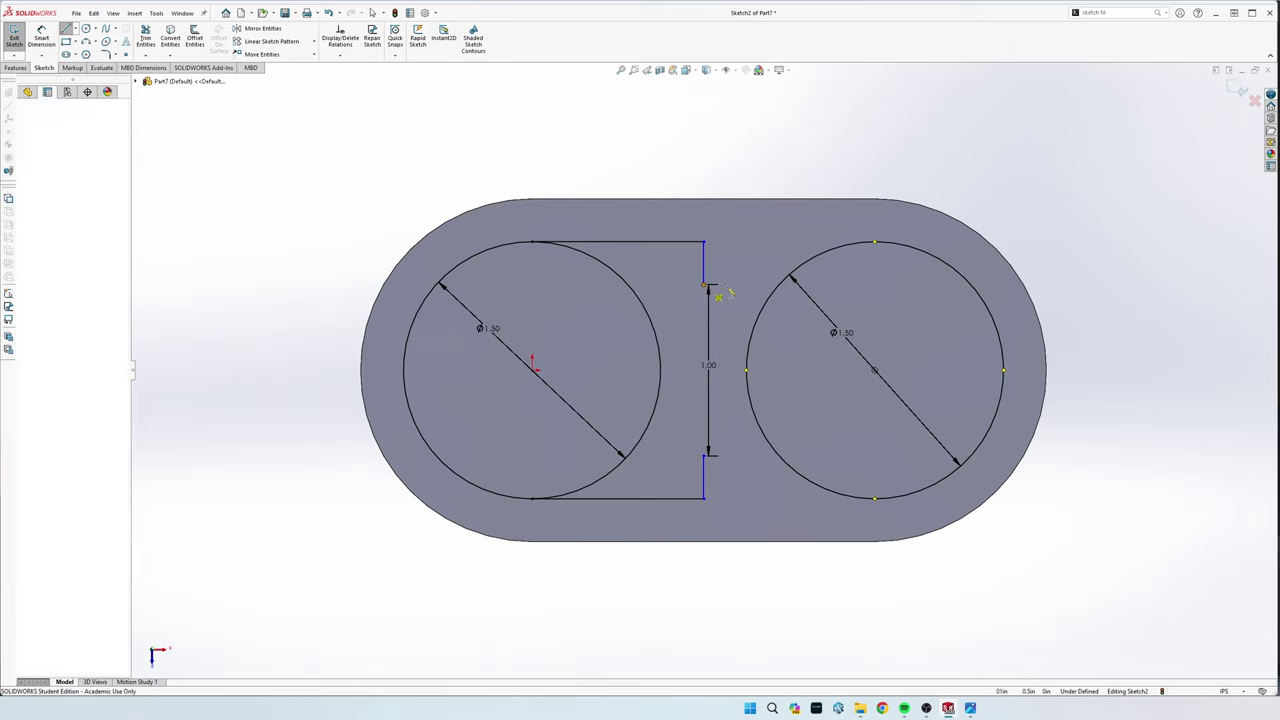
{"action": "left_click", "coordinate": [975, 287]}
{"action": "key", "text": "Escape"}
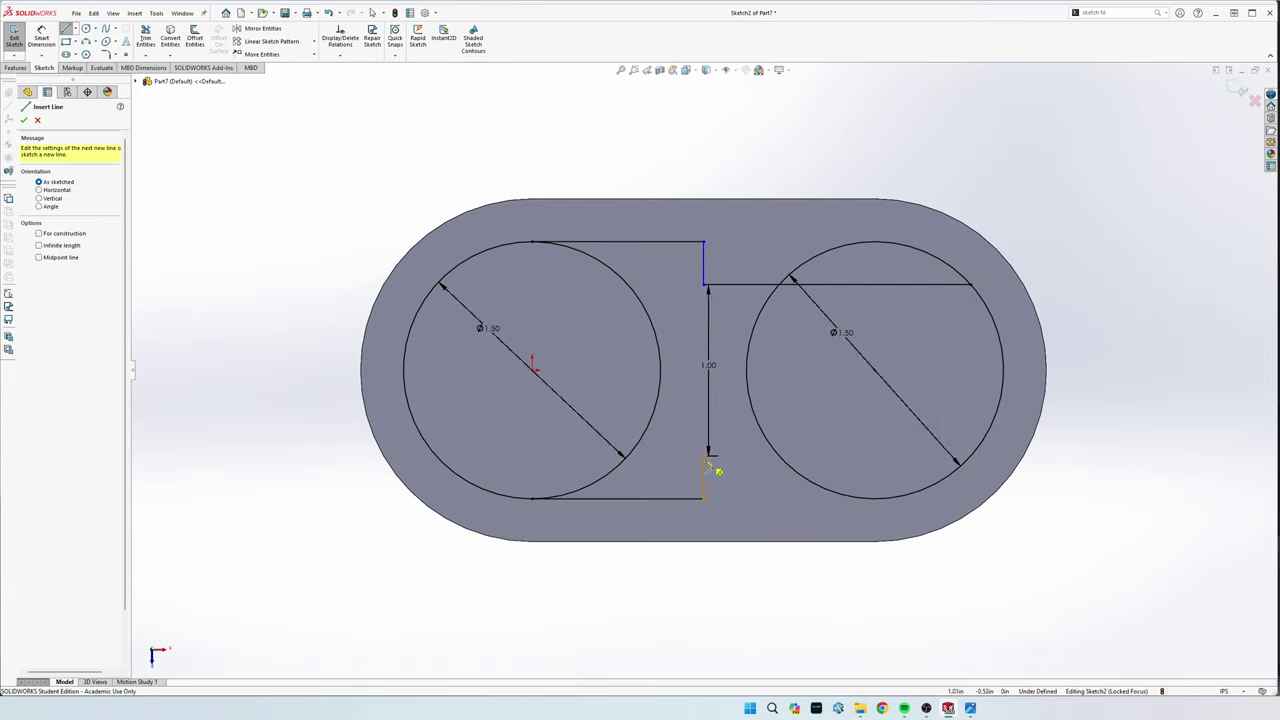
{"action": "left_click", "coordinate": [707, 455]}
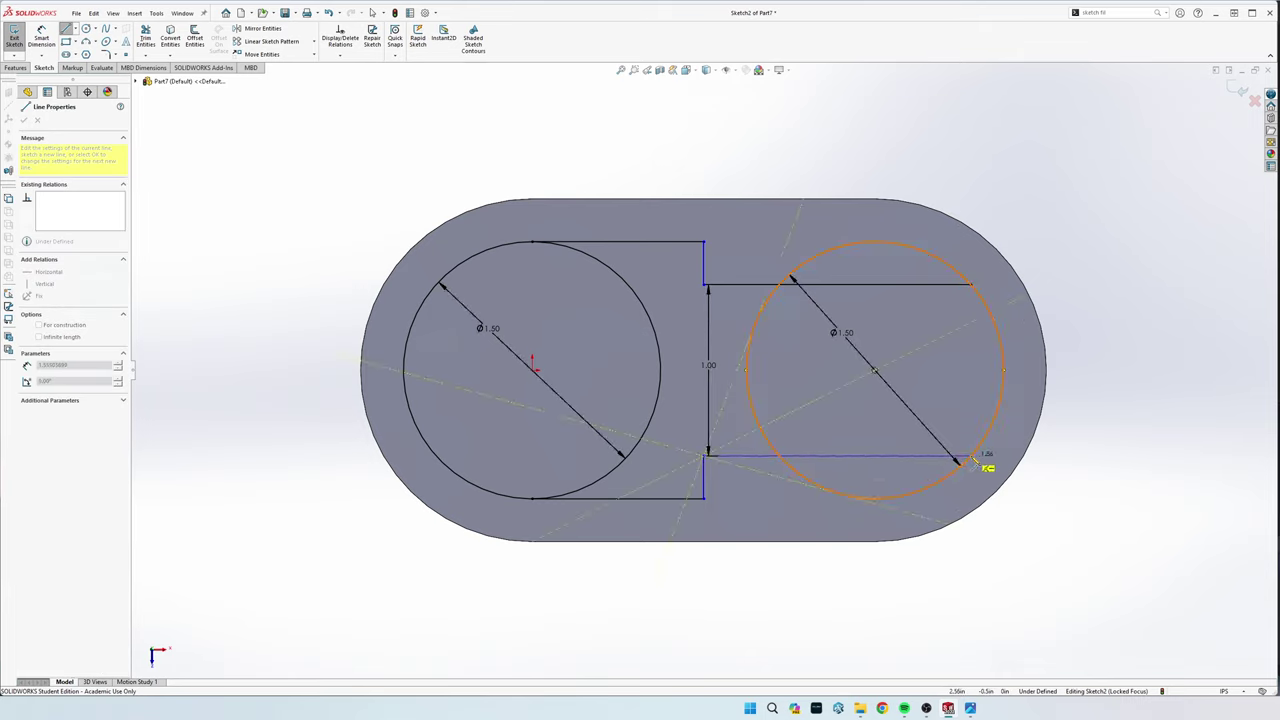
{"action": "left_click", "coordinate": [973, 461]}
{"action": "key", "text": "Escape"}
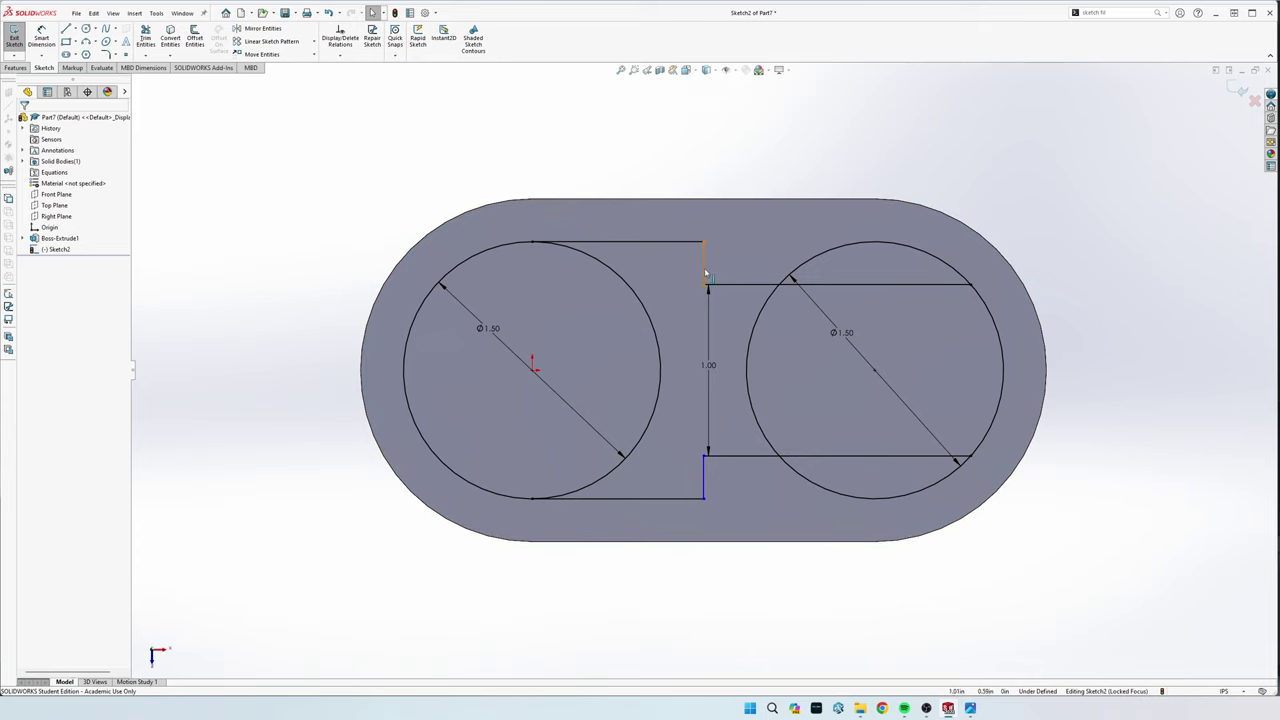
{"action": "key", "text": "s"}
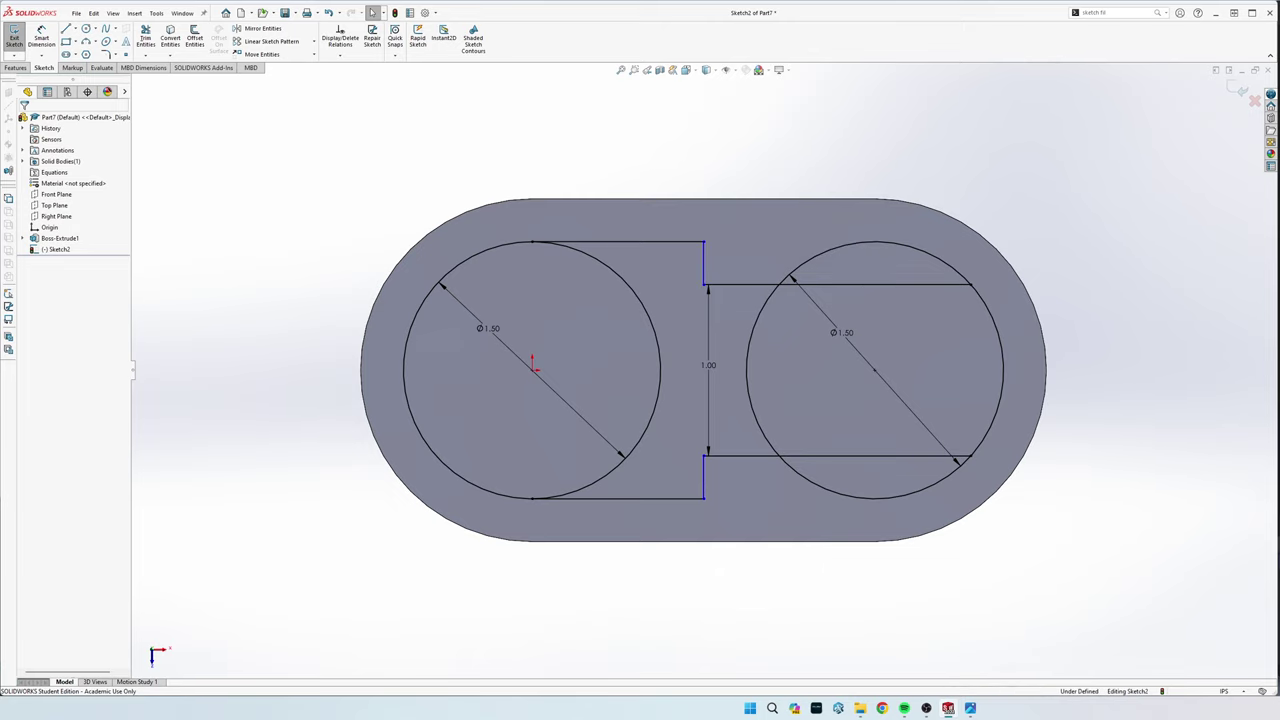
After checking the reference drawing, dimension the vertical edge 1.5 from the left circle's centre
{"action": "key", "text": "alt+Tab"}
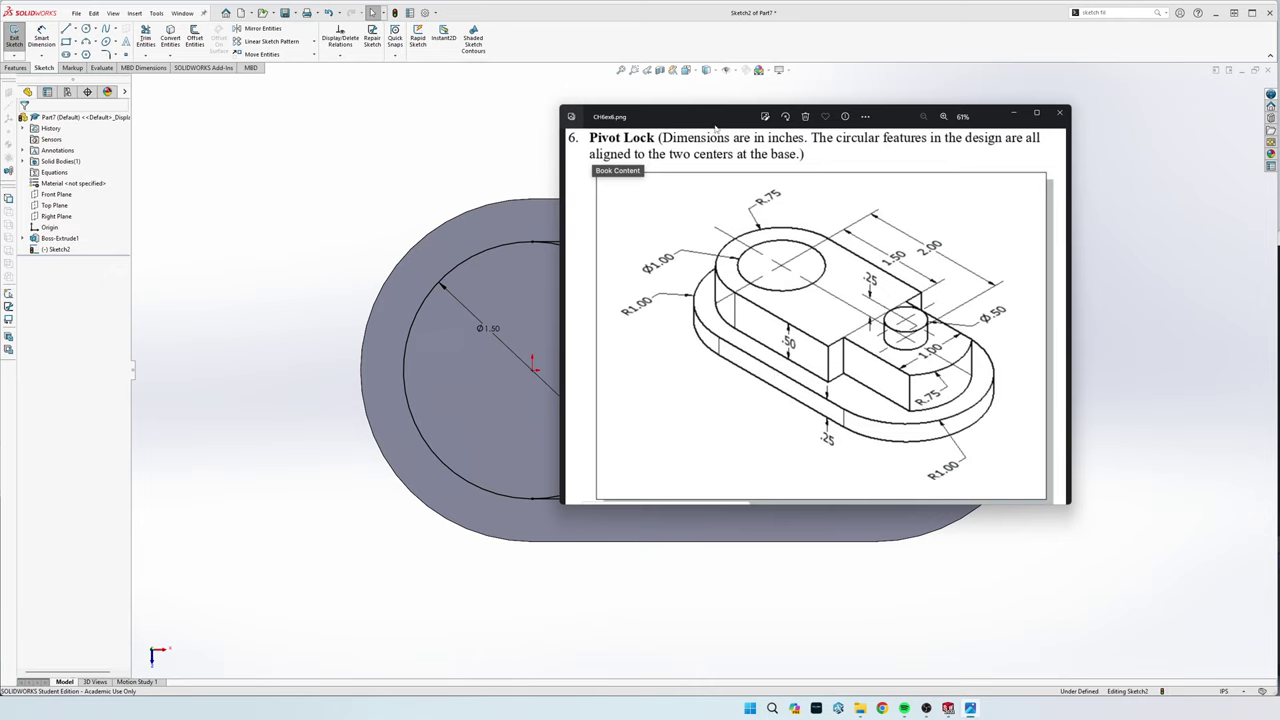
{"action": "key", "text": "super+Right"}
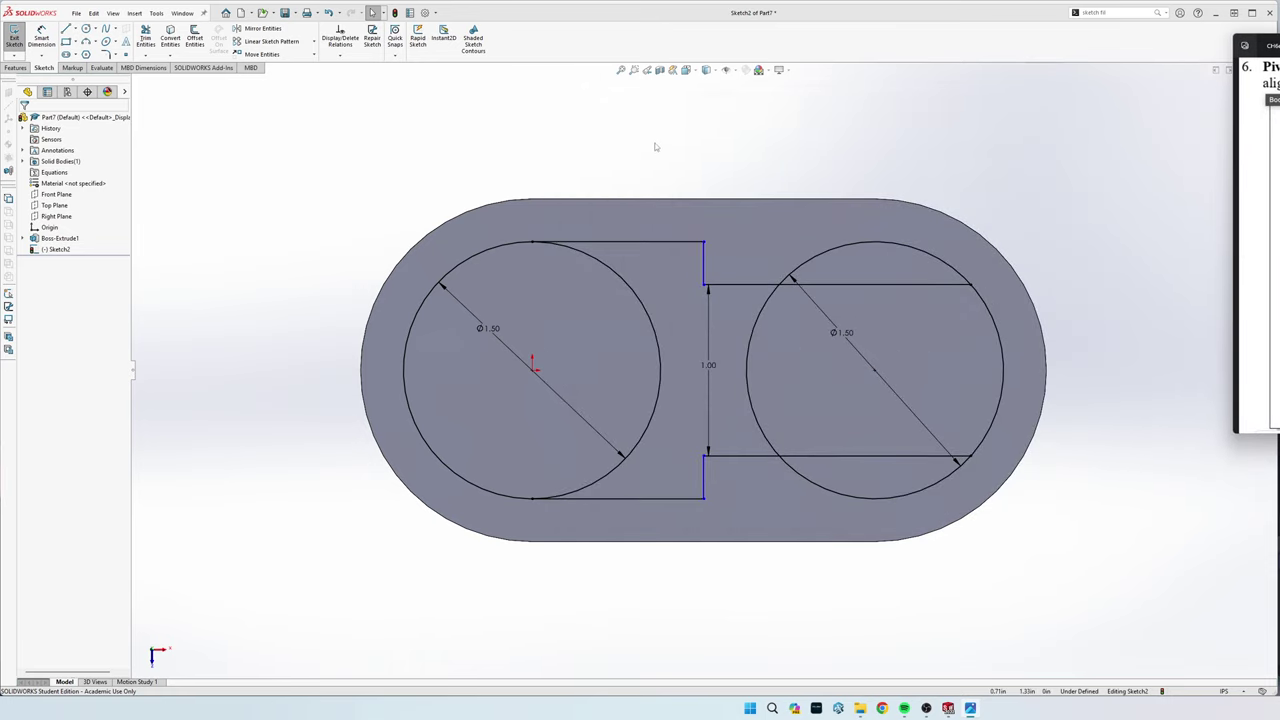
{"action": "left_click", "coordinate": [717, 162]}
{"action": "key", "text": "s"}
{"action": "left_click", "coordinate": [776, 222]}
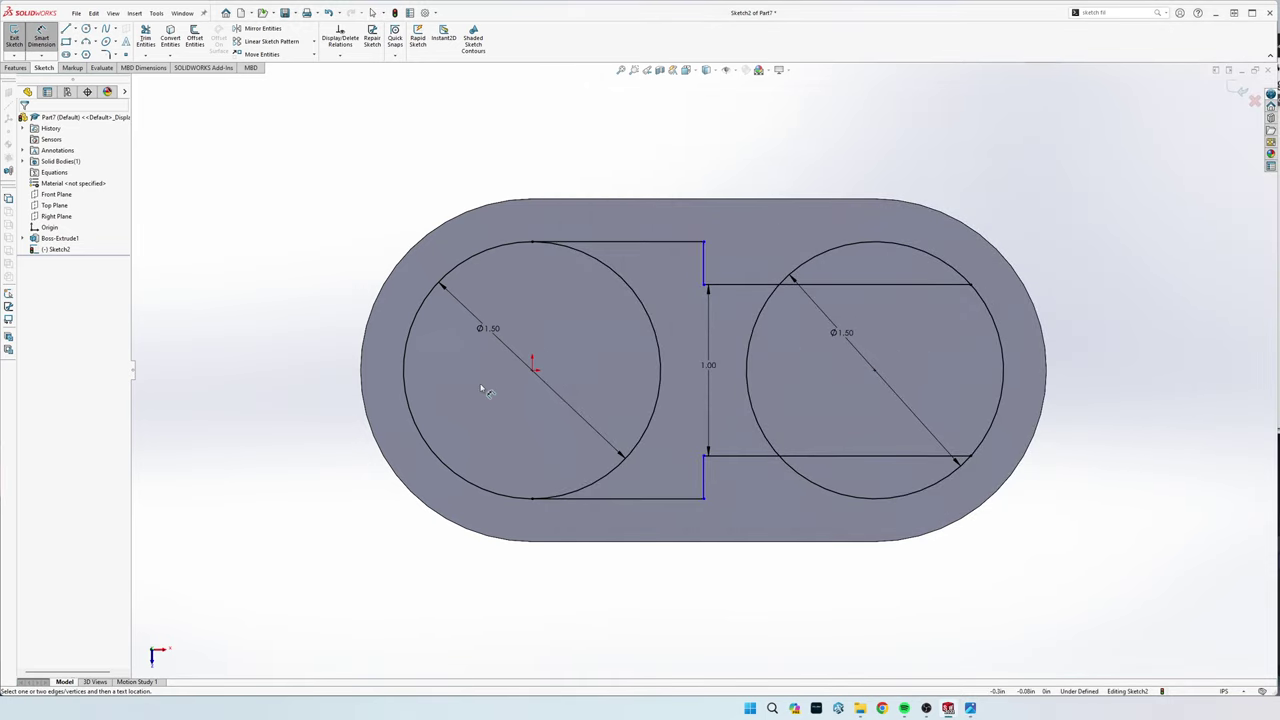
{"action": "left_click", "coordinate": [533, 369]}
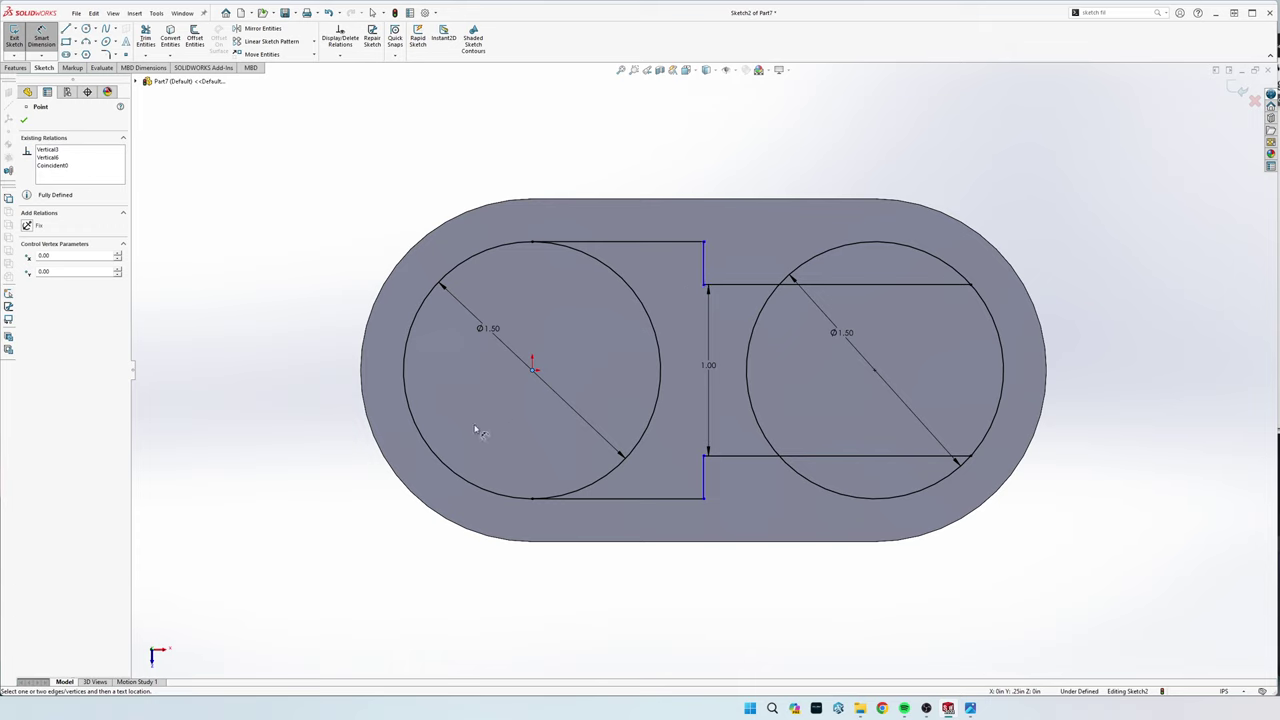
{"action": "left_click", "coordinate": [705, 268]}
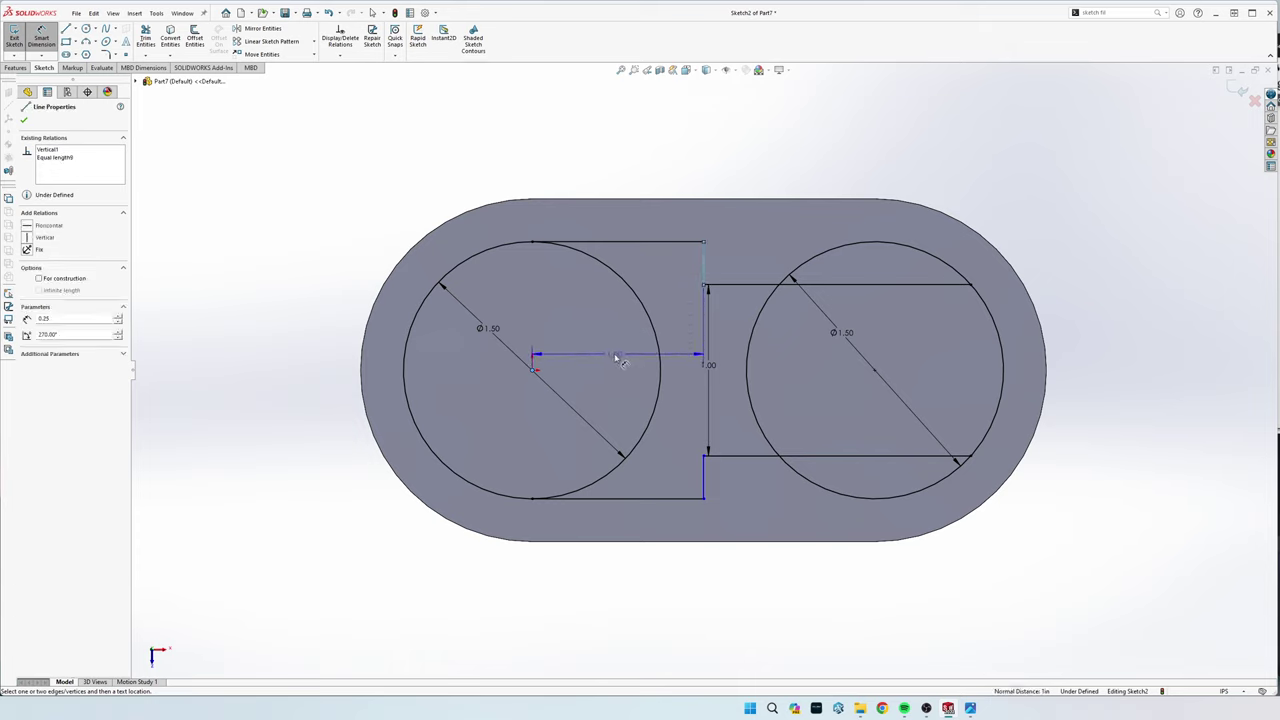
{"action": "left_click", "coordinate": [612, 342]}
{"action": "type", "text": "1.5"}
{"action": "key", "text": "Return"}
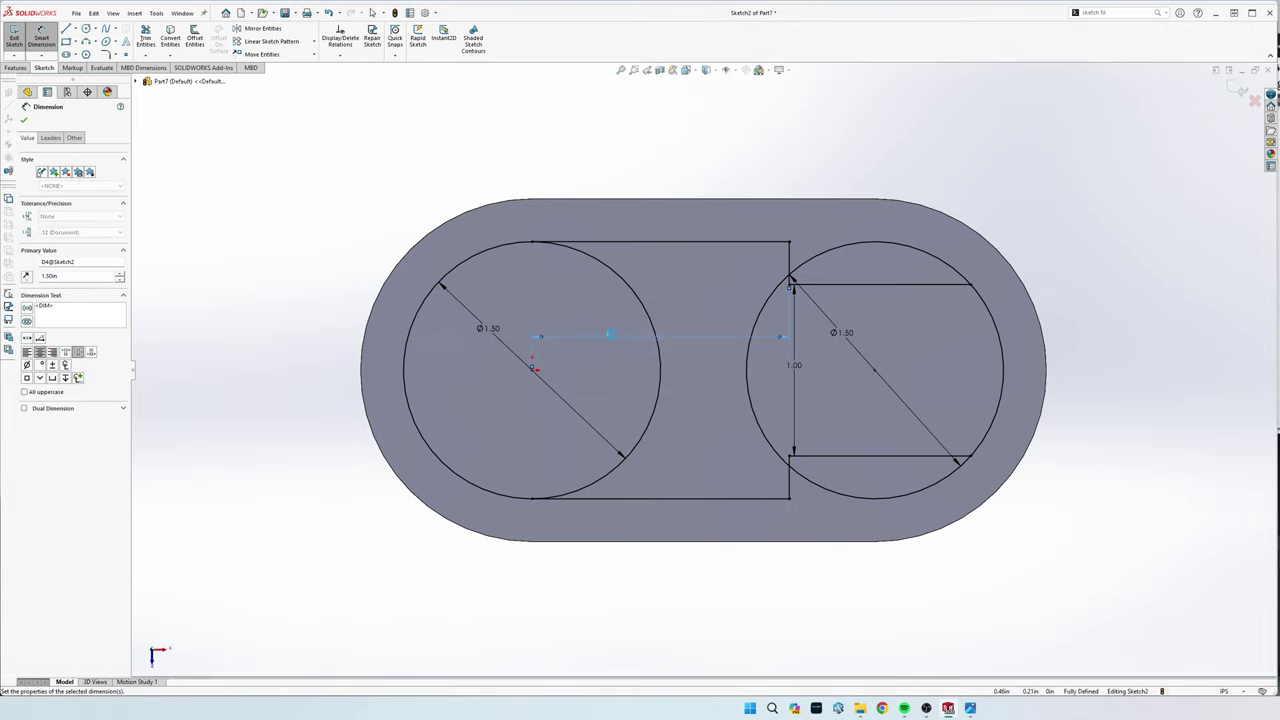
{"action": "key", "text": "Escape"}
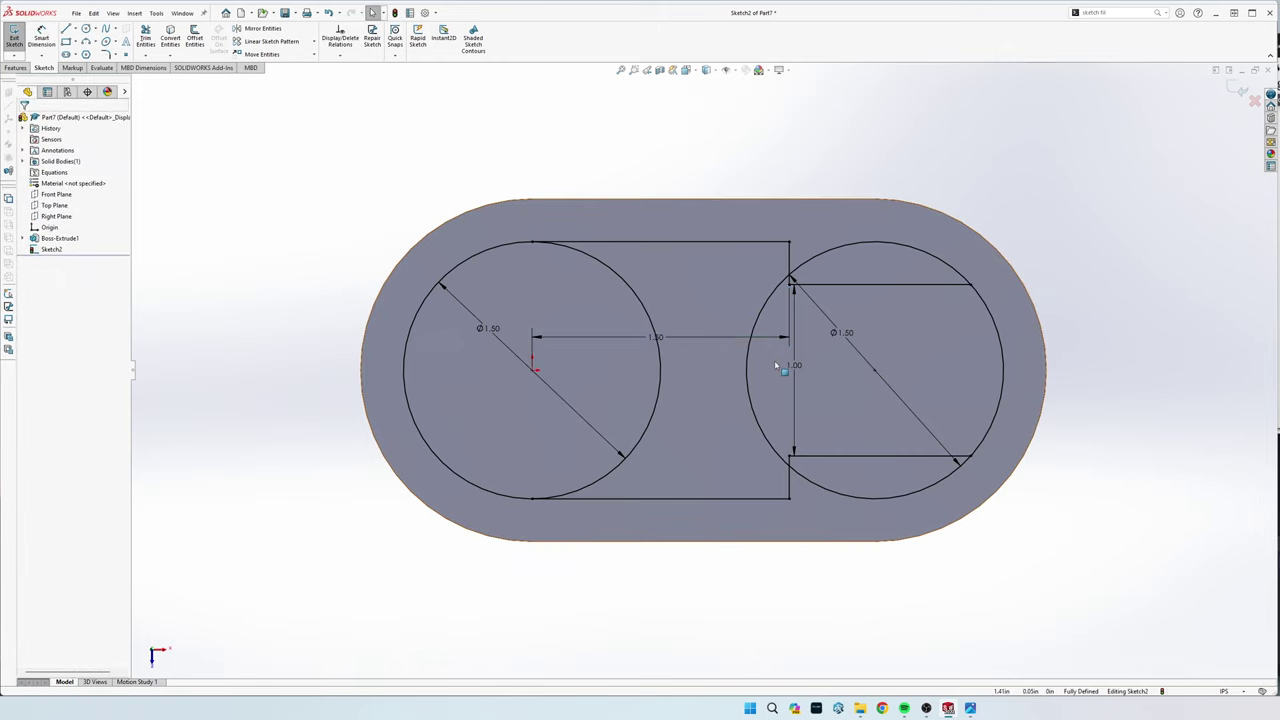
Move the right circle's Ø1.50 dimension to a clearer position
{"action": "left_click_drag", "start_coordinate": [843, 331], "coordinate": [877, 319]}
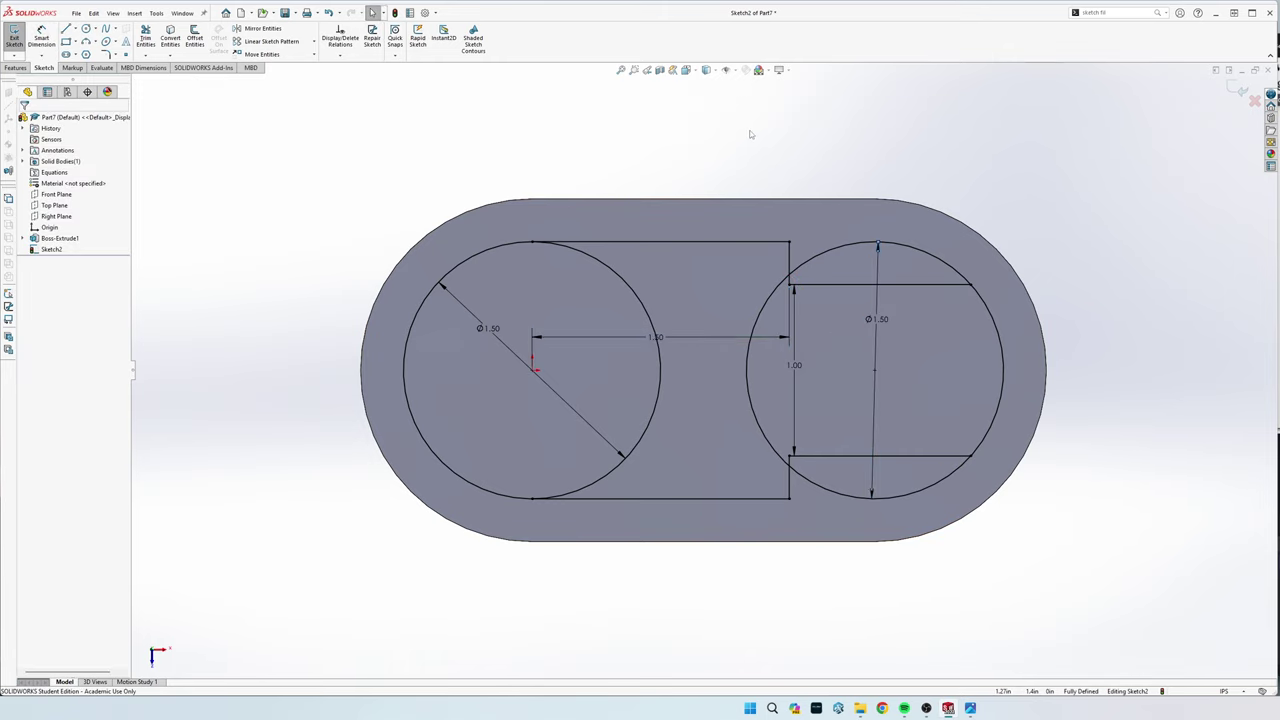
{"action": "left_click", "coordinate": [537, 100]}
{"action": "left_click", "coordinate": [145, 37]}
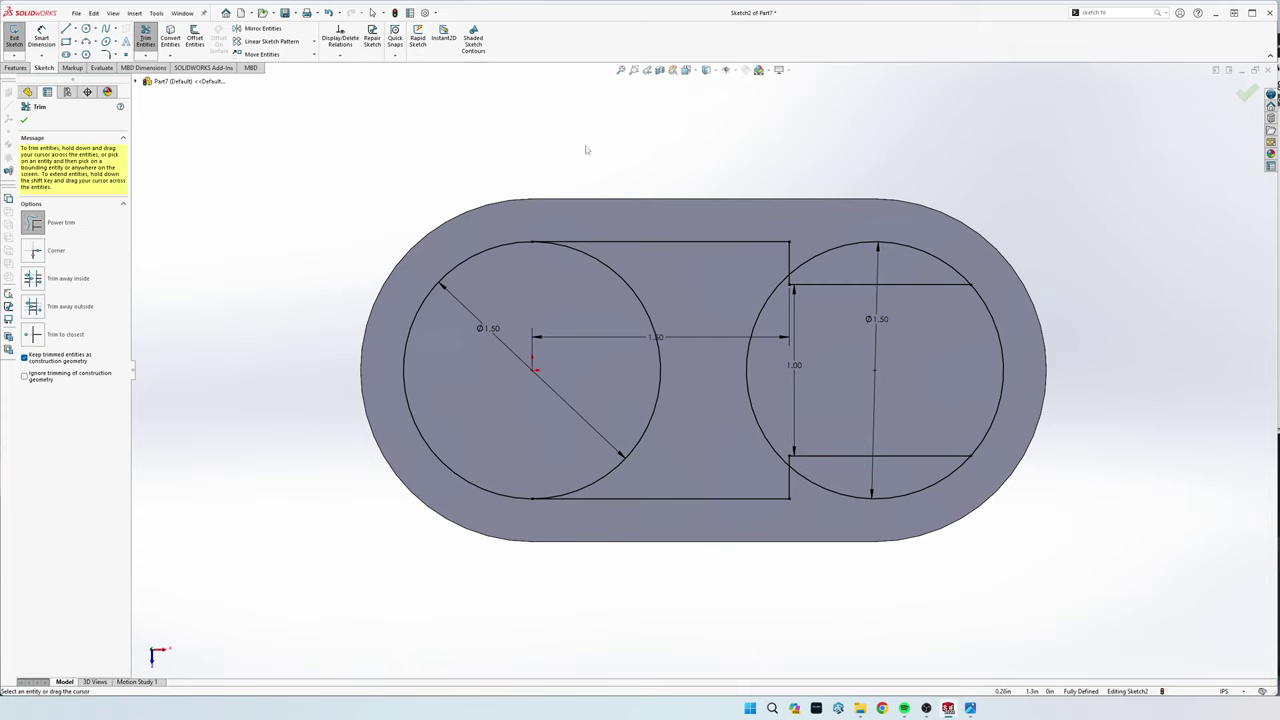
Power-trim the inner circle arcs and the extra horizontal line segments inside the block
{"action": "left_click_drag", "start_coordinate": [679, 292], "coordinate": [626, 290]}
{"action": "mouse_move", "coordinate": [775, 410]}
{"action": "left_mouse_down"}
{"action": "mouse_move", "coordinate": [730, 420]}
{"action": "mouse_move", "coordinate": [751, 384]}
{"action": "left_mouse_up"}
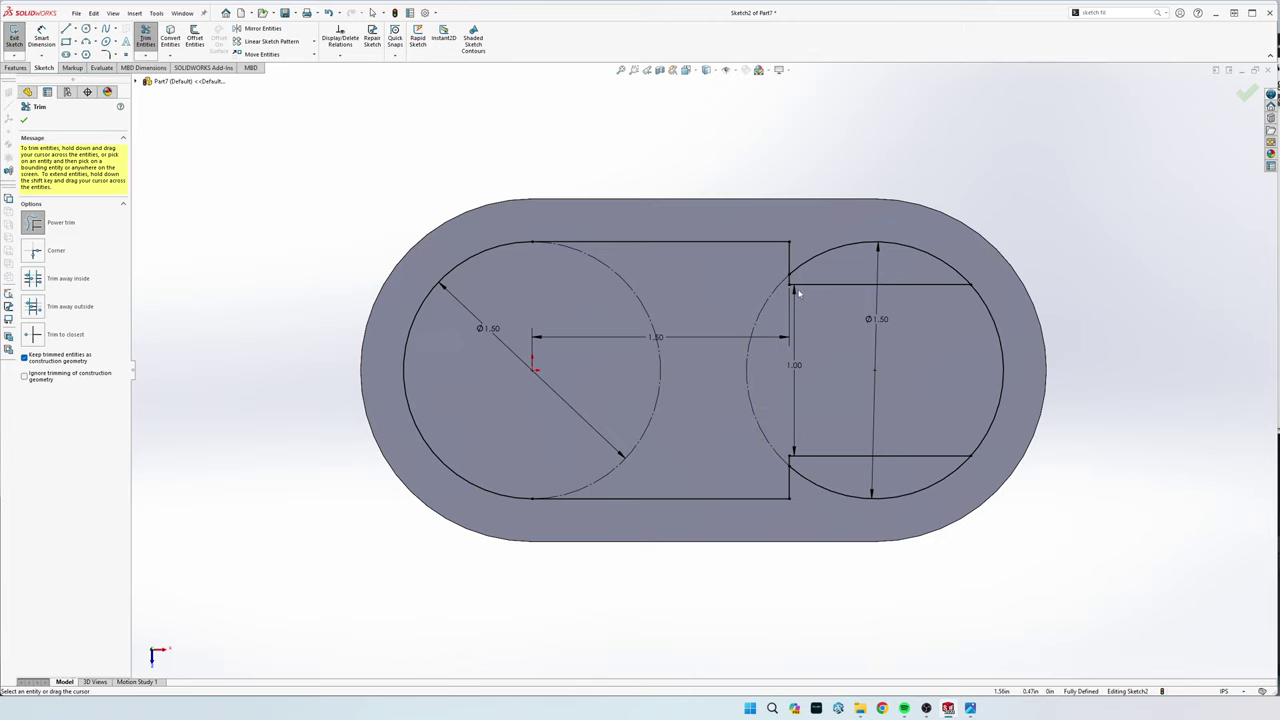
{"action": "left_click_drag", "start_coordinate": [837, 267], "coordinate": [849, 305]}
{"action": "mouse_move", "coordinate": [840, 446]}
{"action": "left_mouse_down"}
{"action": "mouse_move", "coordinate": [797, 485]}
{"action": "mouse_move", "coordinate": [795, 463]}
{"action": "left_mouse_up"}
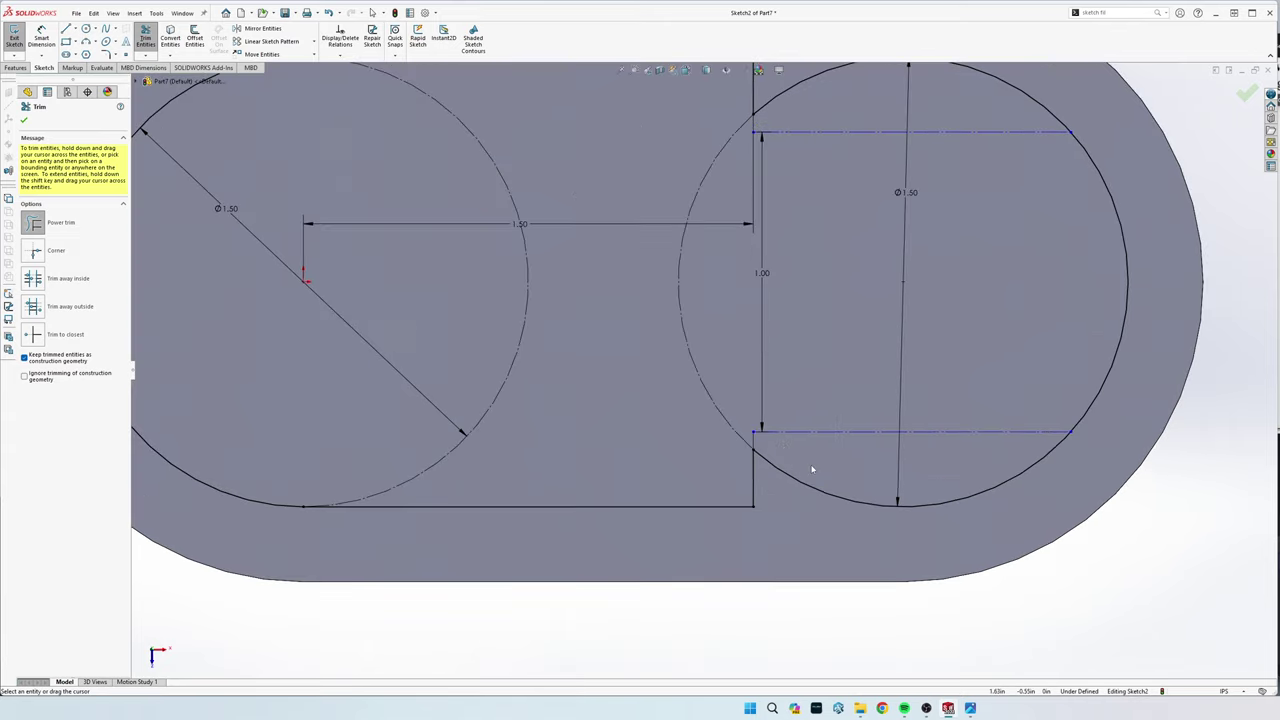
{"action": "scroll", "coordinate": [814, 470], "scroll_direction": "down", "scroll_amount": 3}
{"action": "scroll", "coordinate": [740, 434], "scroll_direction": "down", "scroll_amount": 2}
{"action": "left_click_drag", "start_coordinate": [764, 460], "coordinate": [751, 437]}
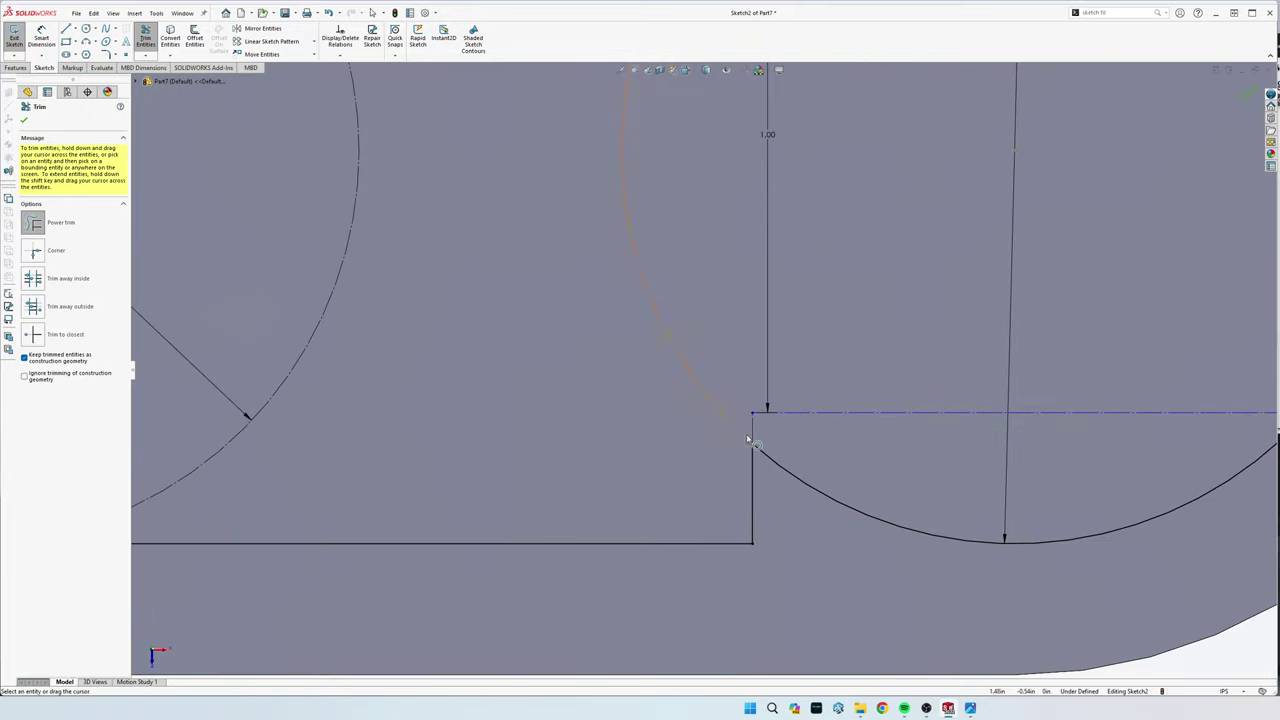
{"action": "scroll", "coordinate": [786, 430], "scroll_direction": "up", "scroll_amount": 3}
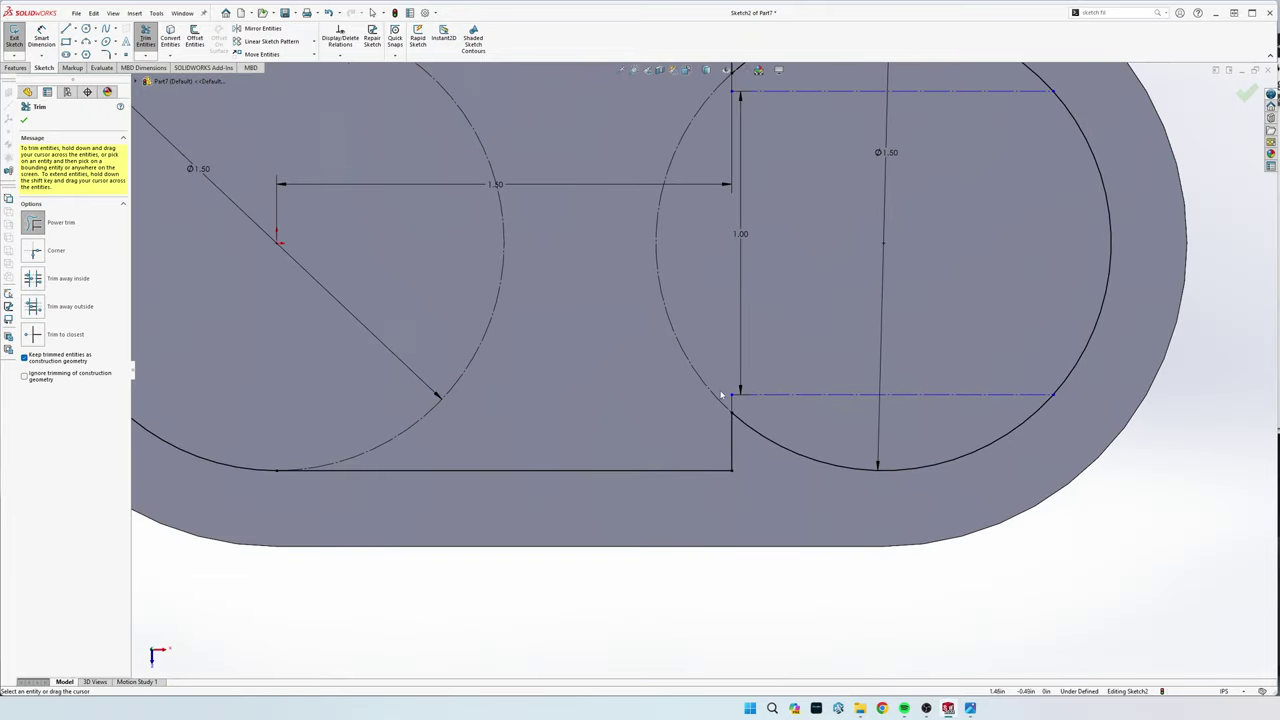
{"action": "scroll", "coordinate": [755, 372], "scroll_direction": "up", "scroll_amount": 1}
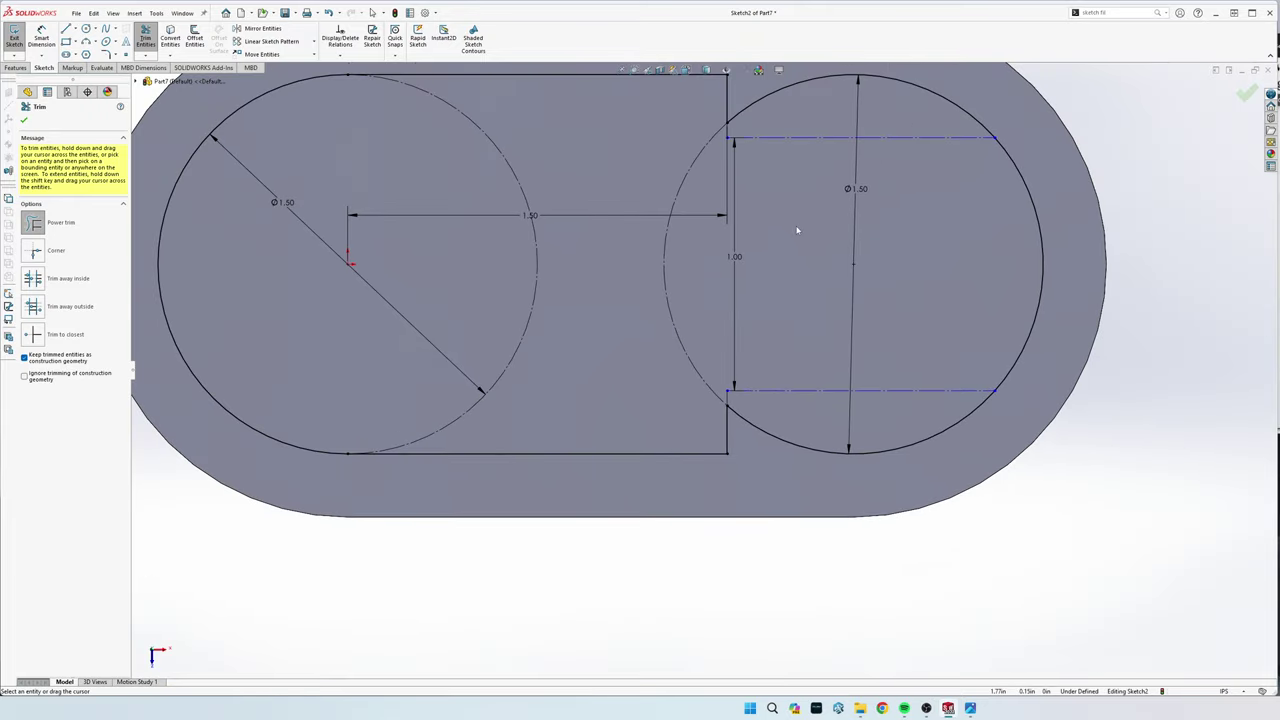
{"action": "key", "text": "Escape"}
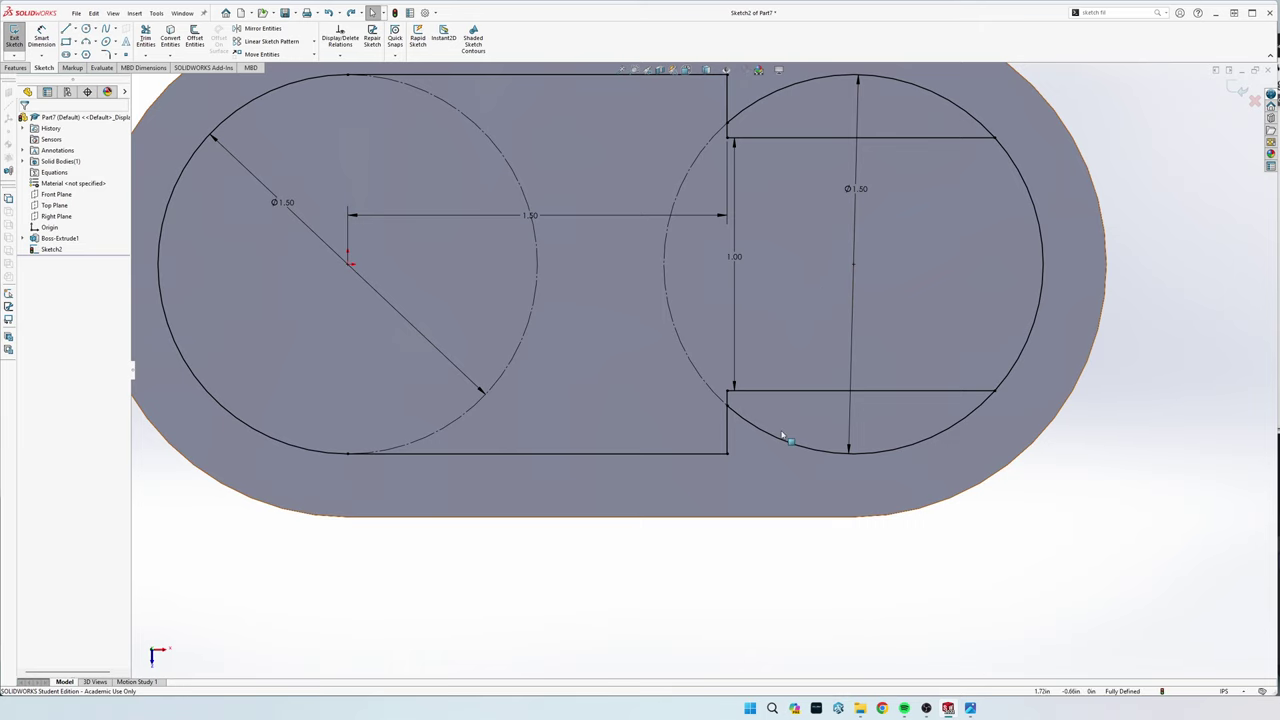
Trim the remaining upper and lower arcs of the right circle and fit the sketch in view
{"action": "key", "text": "s"}
{"action": "left_click", "coordinate": [803, 276]}
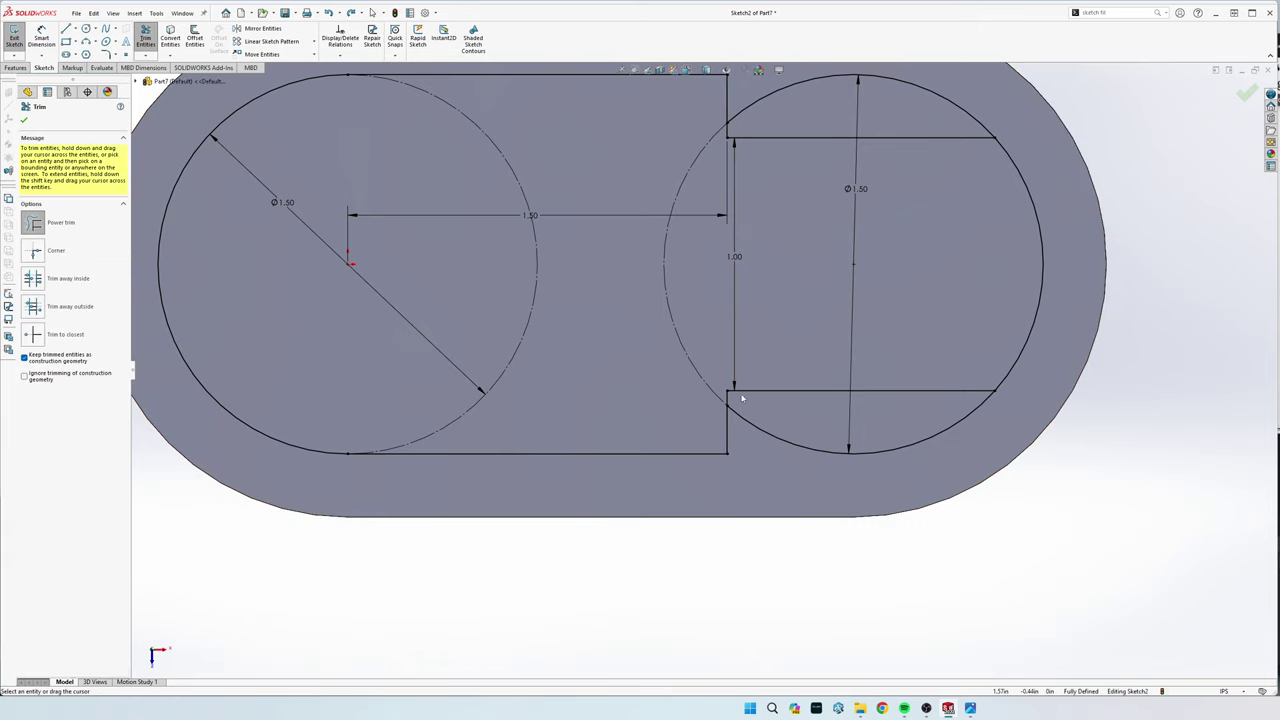
{"action": "left_click_drag", "start_coordinate": [790, 426], "coordinate": [783, 476]}
{"action": "left_click_drag", "start_coordinate": [809, 101], "coordinate": [810, 70]}
{"action": "key", "text": "z"}
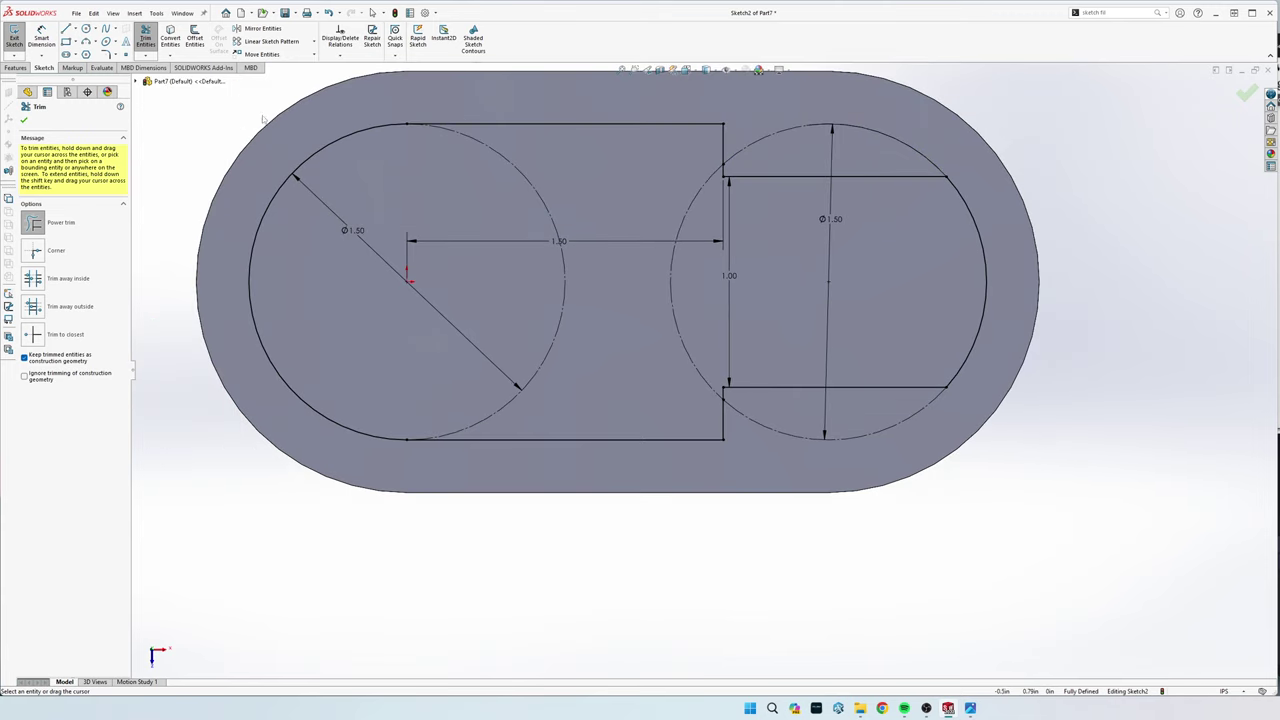
{"action": "left_click", "coordinate": [16, 67]}
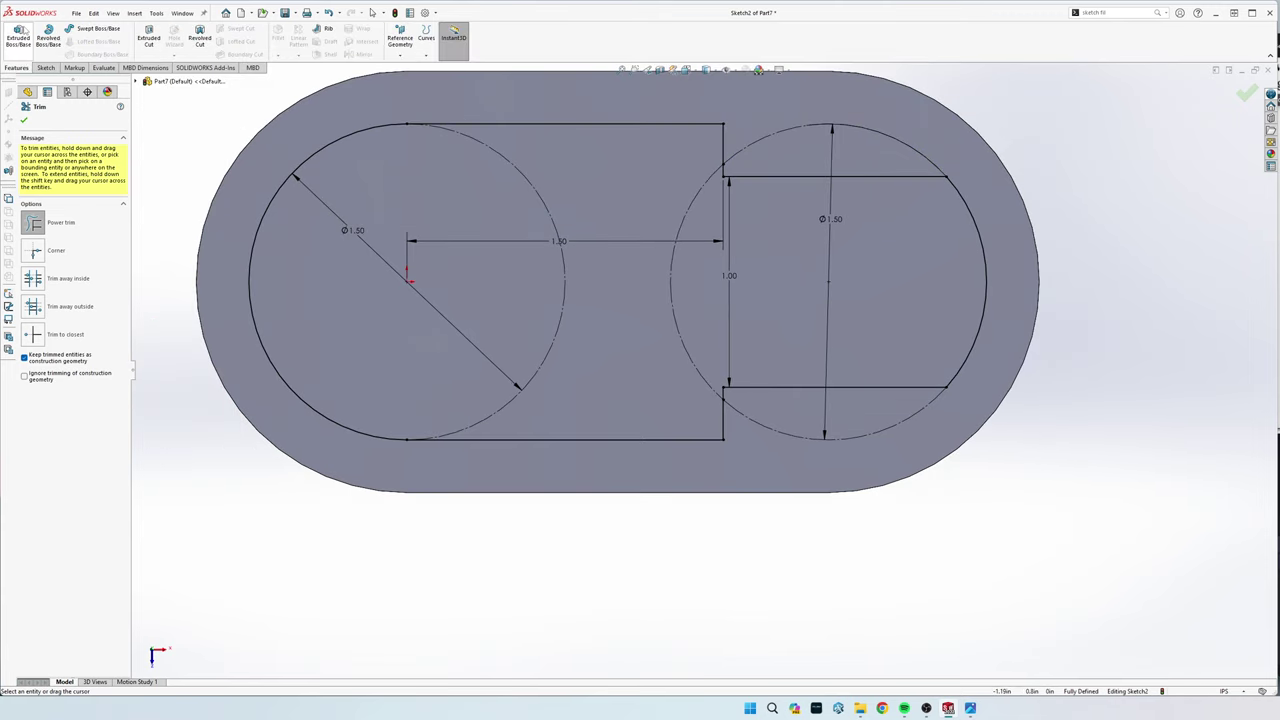
Boss-extrude the stepped block 0.5 in, then begin Sketch3 on the block's top face
{"action": "left_click", "coordinate": [18, 38]}
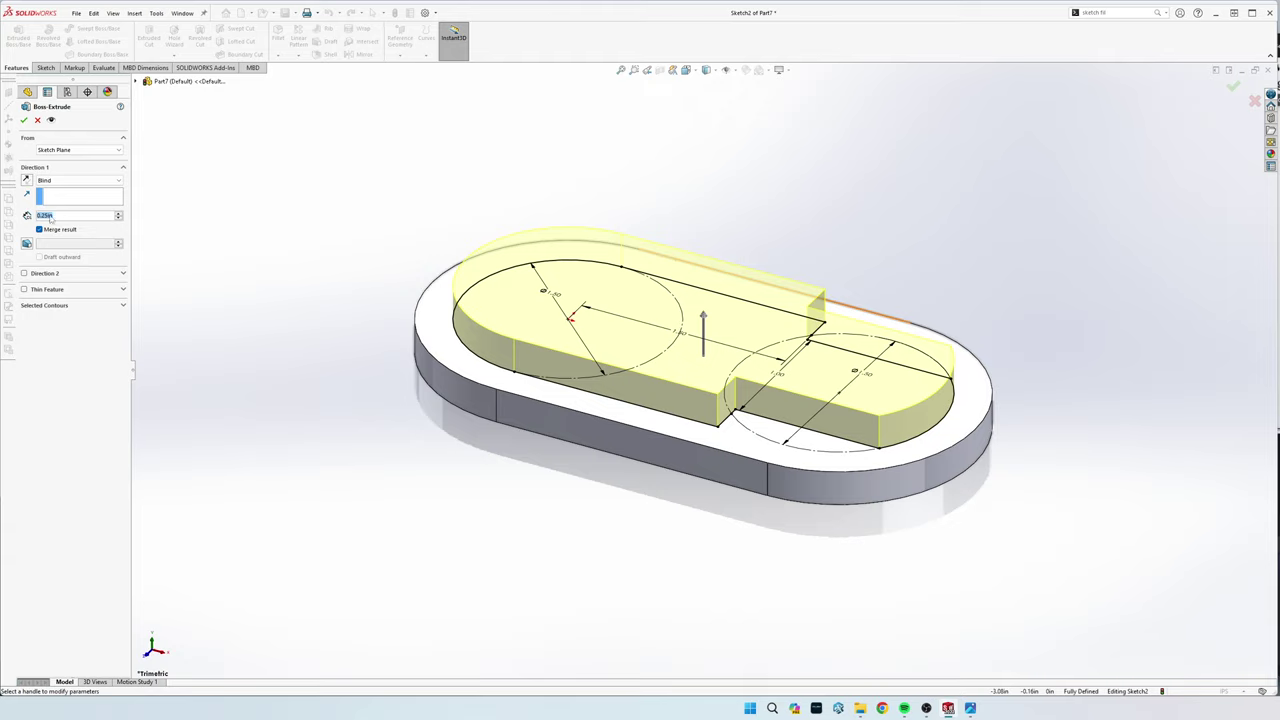
{"action": "type", "text": "0.5"}
{"action": "key", "text": "Return"}
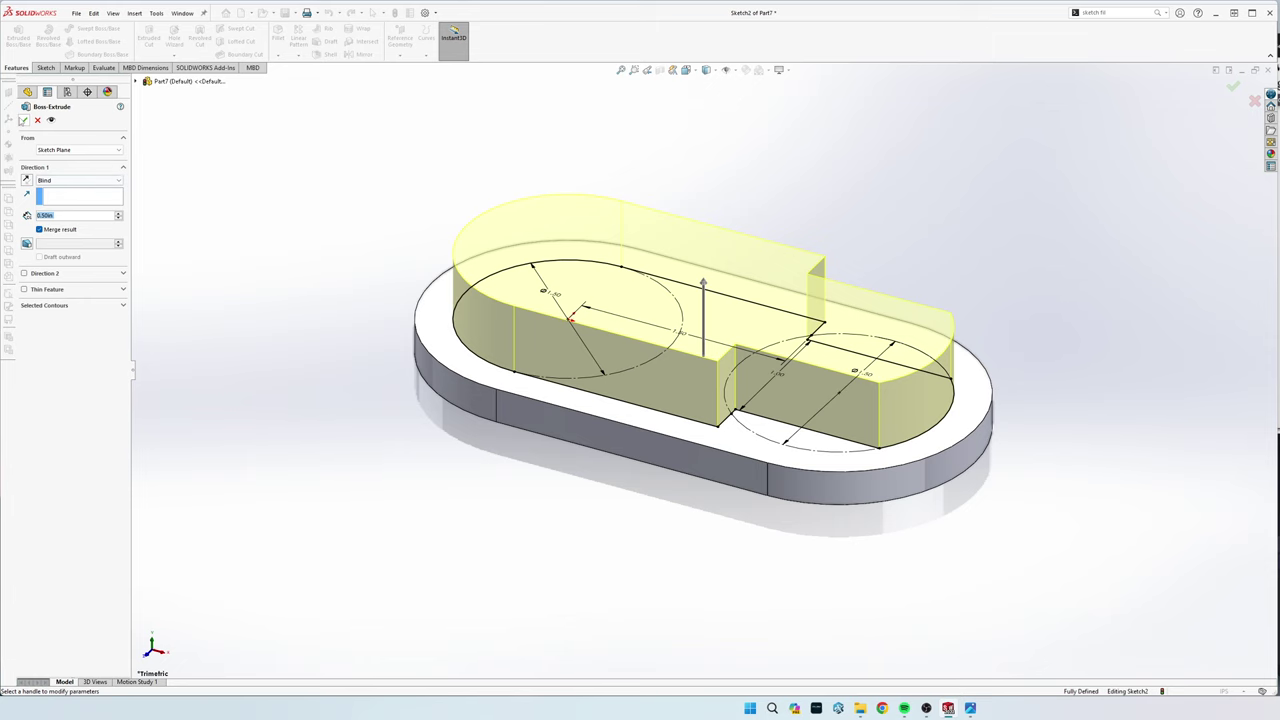
{"action": "key", "text": "Return"}
{"action": "left_click", "coordinate": [496, 220]}
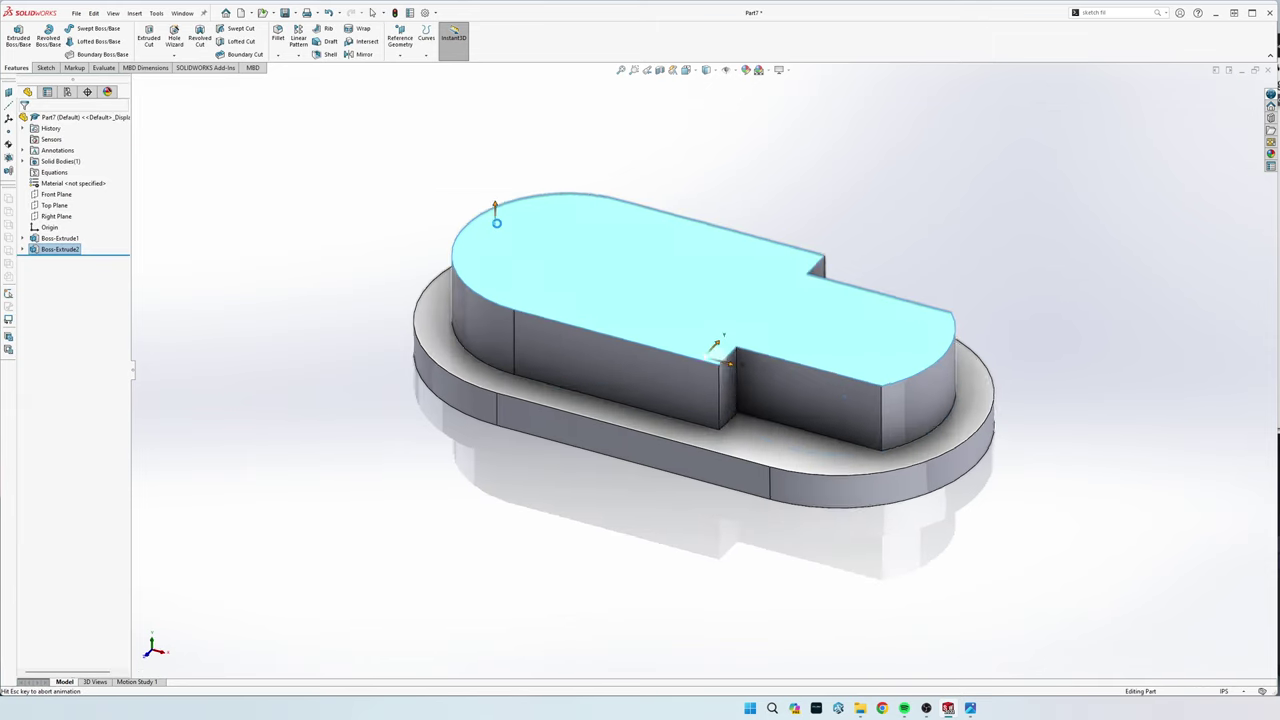
{"action": "left_click", "coordinate": [559, 244]}
Sketch a circle centred on the origin and dimension its diameter to 1 in
{"action": "key", "text": "s"}
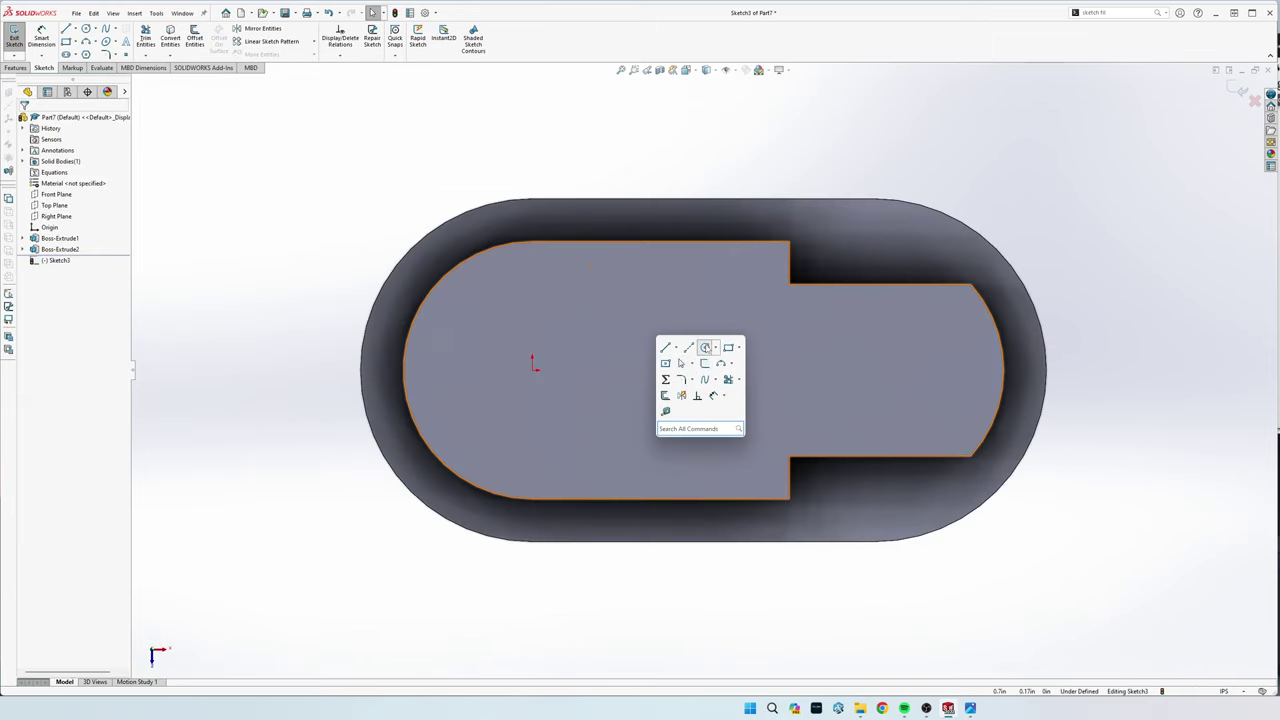
{"action": "left_click", "coordinate": [705, 347]}
{"action": "left_click", "coordinate": [533, 370]}
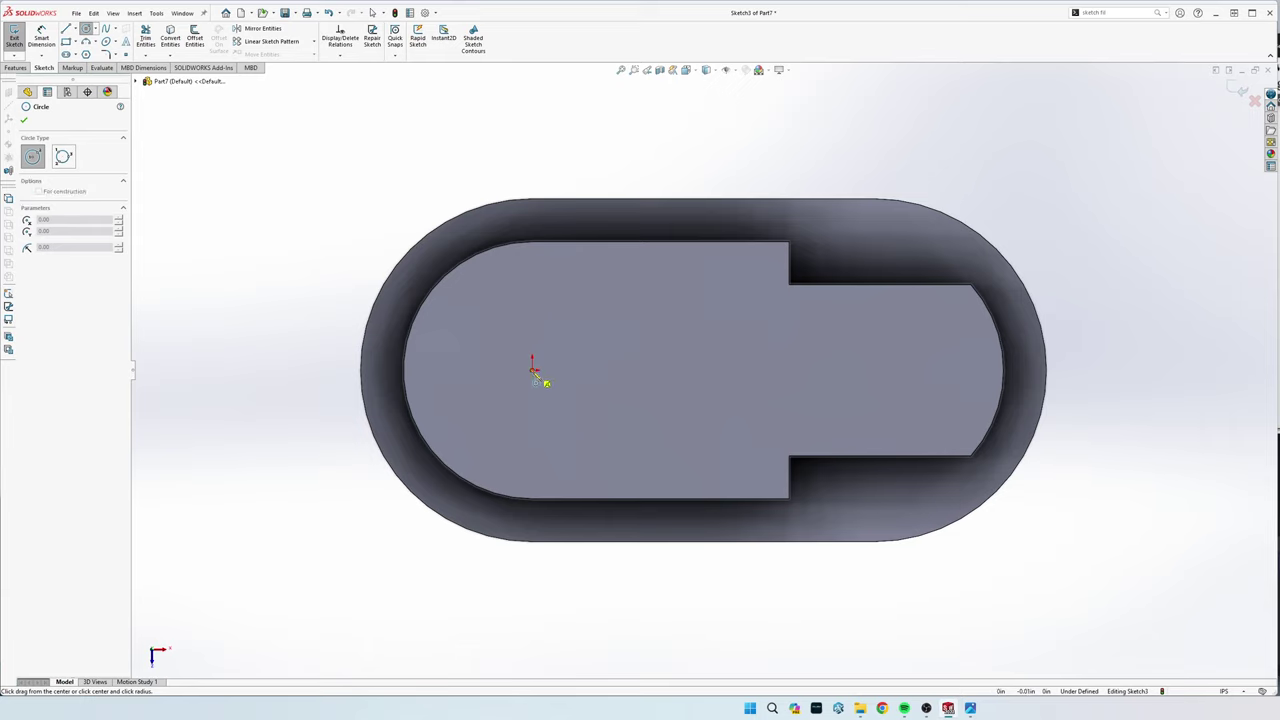
{"action": "left_click", "coordinate": [608, 449]}
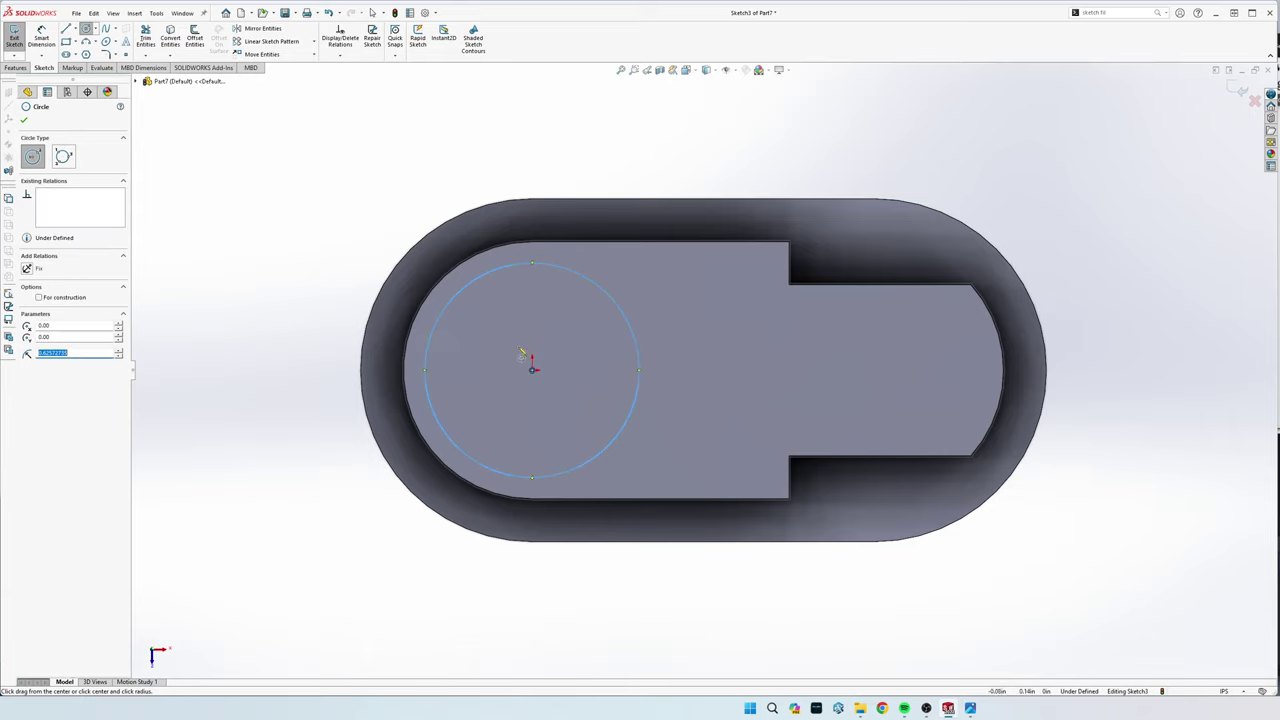
{"action": "key", "text": "s"}
{"action": "left_click", "coordinate": [575, 393]}
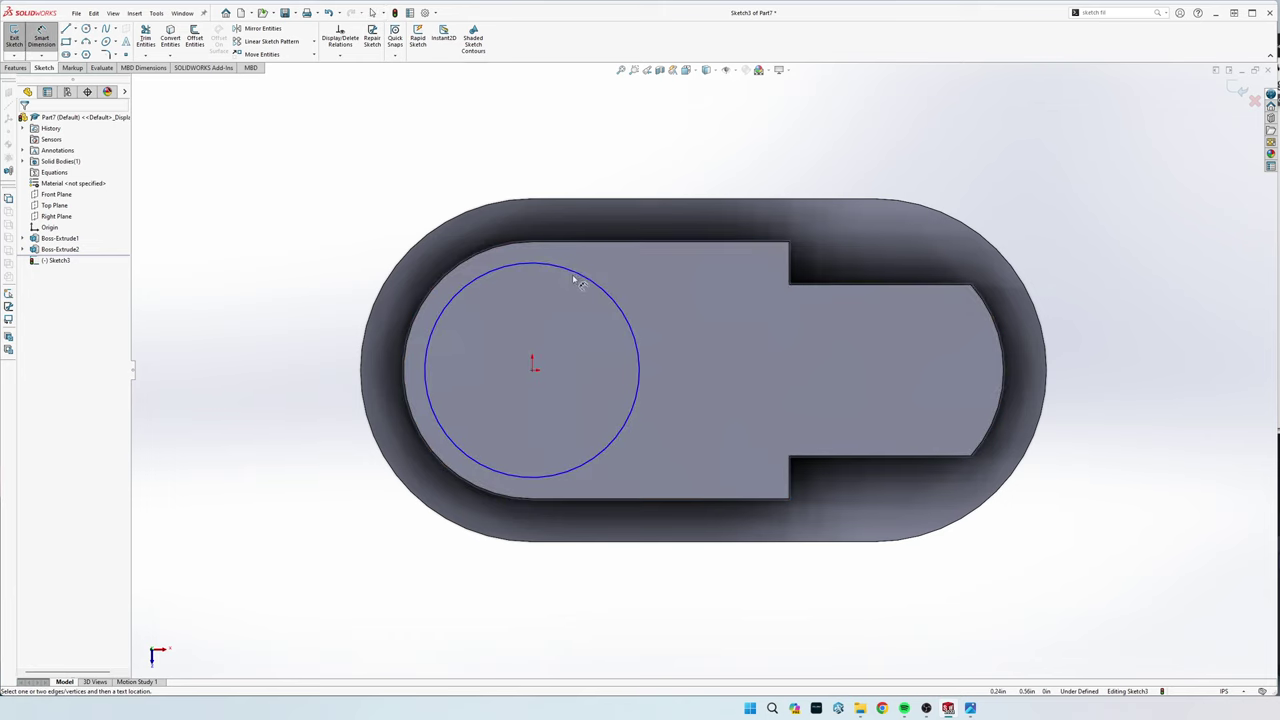
{"action": "left_click", "coordinate": [570, 274]}
{"action": "left_click", "coordinate": [547, 336]}
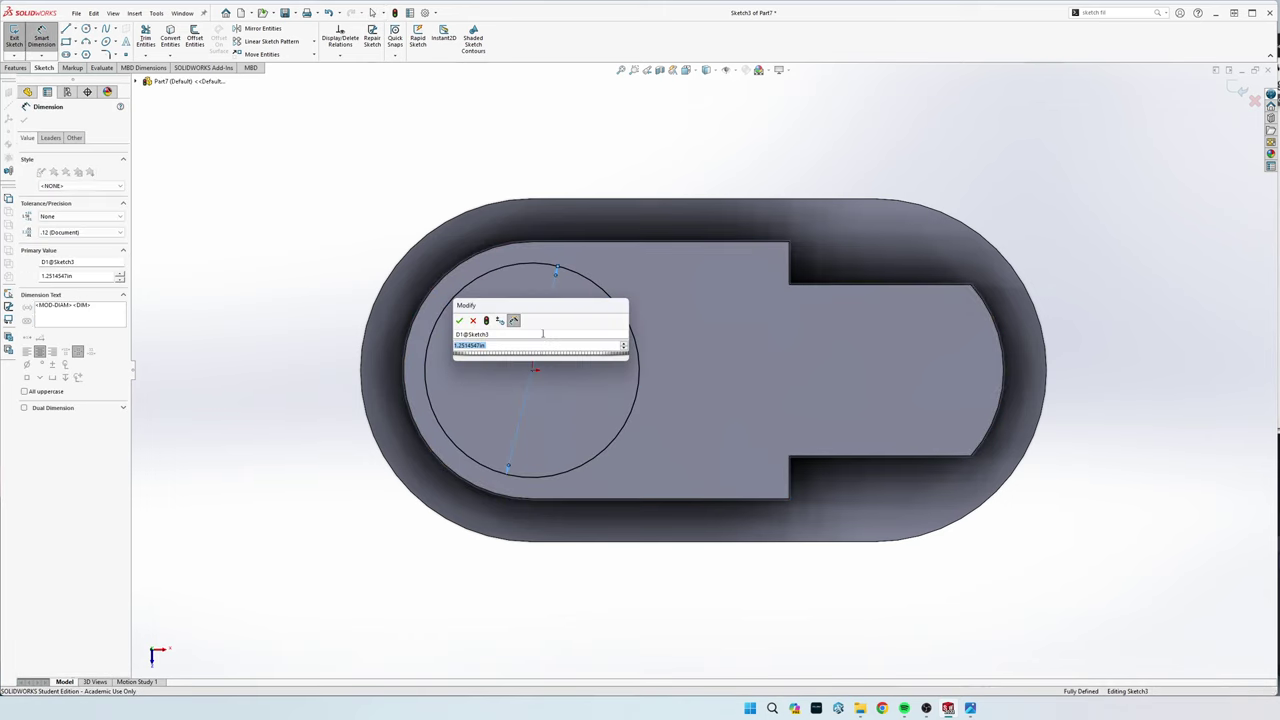
{"action": "type", "text": "1"}
{"action": "key", "text": "Return"}
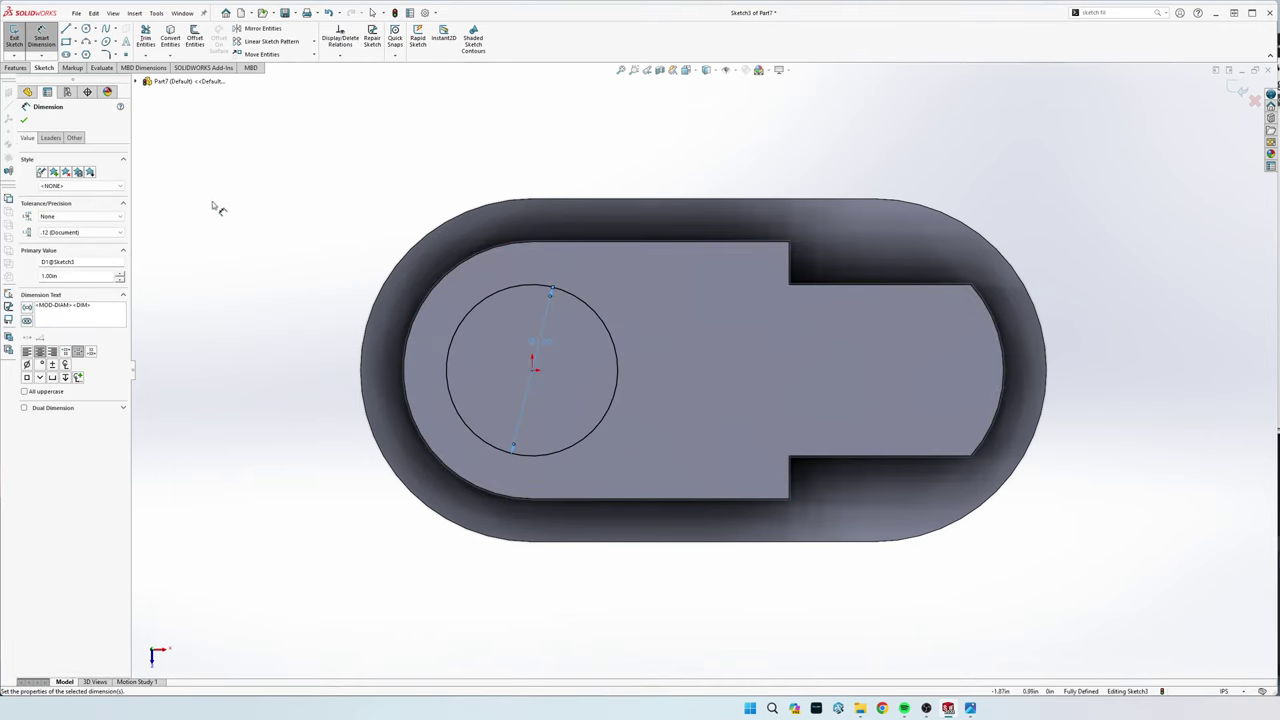
{"action": "key", "text": "Escape"}
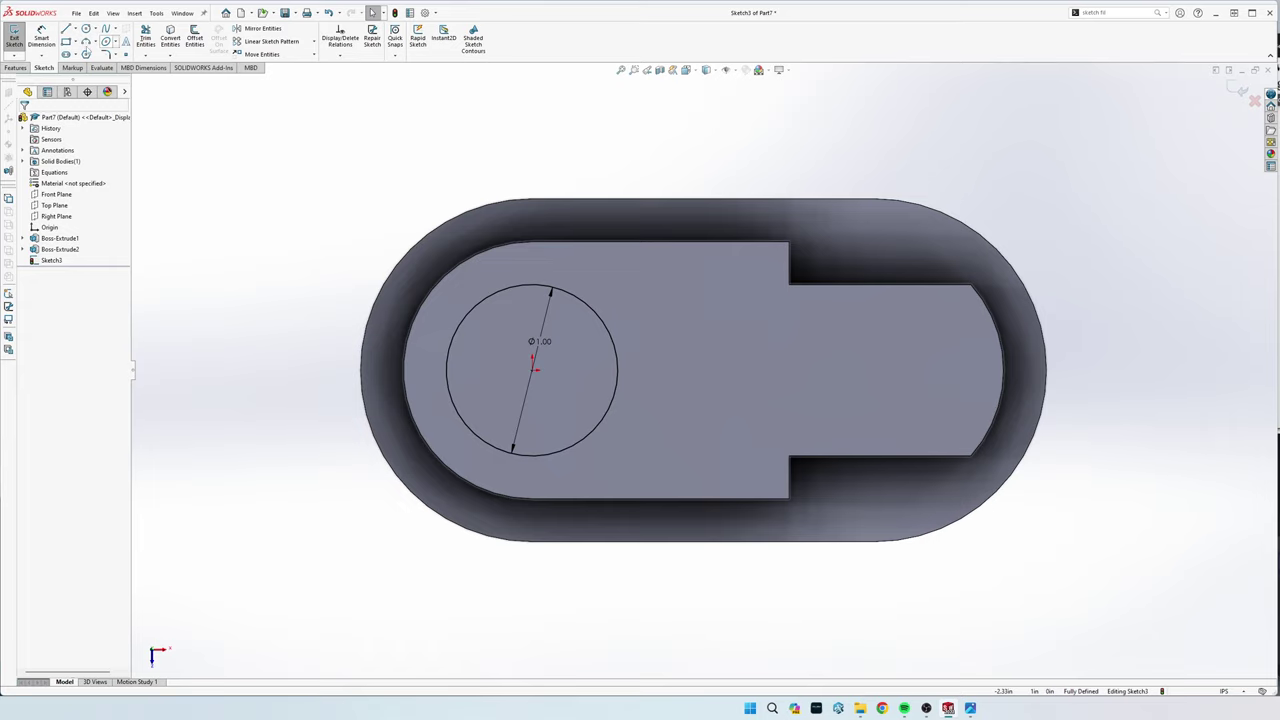
Cut the Ø1.00 circle through the whole part with a Through All extruded cut
{"action": "left_click", "coordinate": [16, 67]}
{"action": "left_click", "coordinate": [147, 36]}
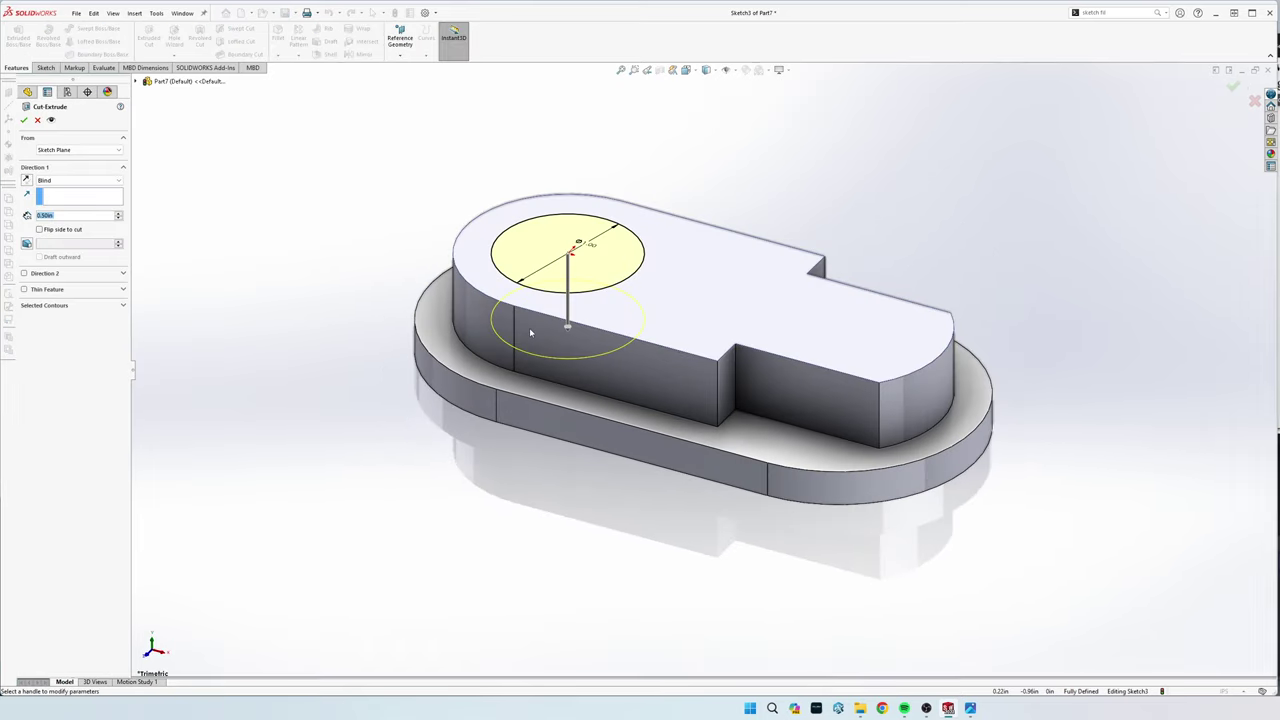
{"action": "left_click", "coordinate": [90, 179]}
{"action": "left_click", "coordinate": [70, 195]}
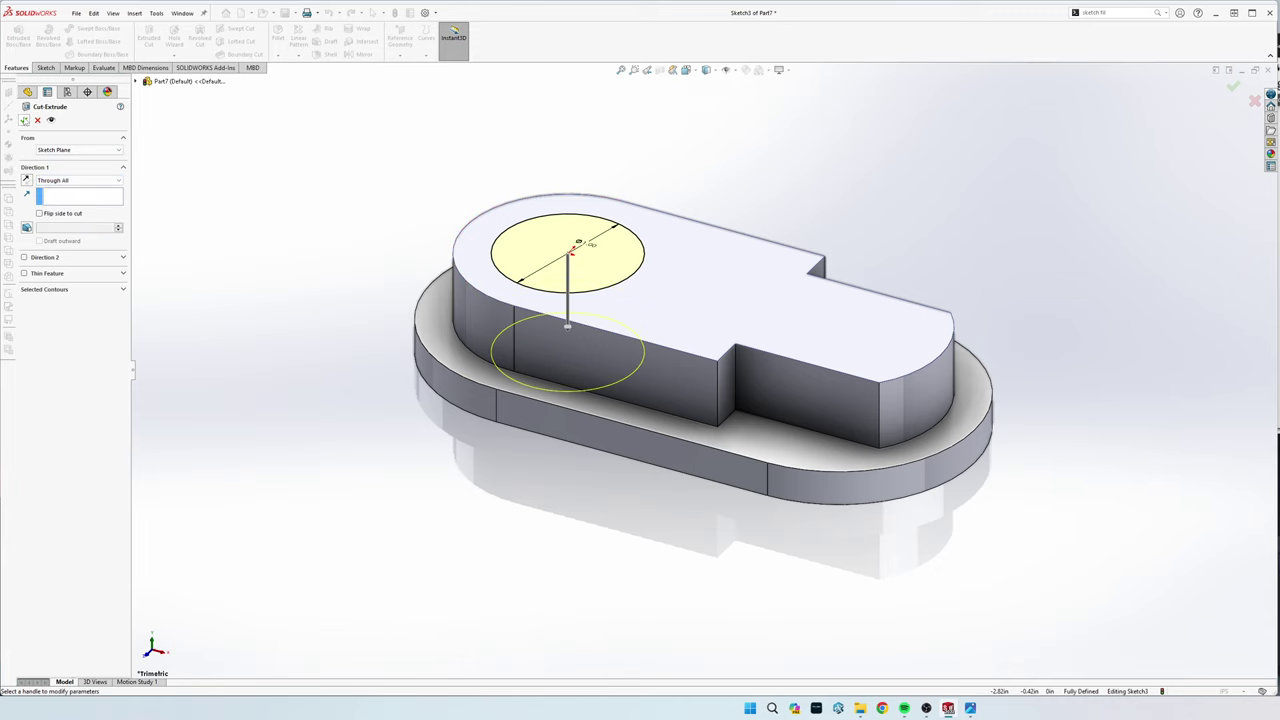
{"action": "key", "text": "Return"}
Start a new sketch on the block's top face
{"action": "key", "text": "s"}
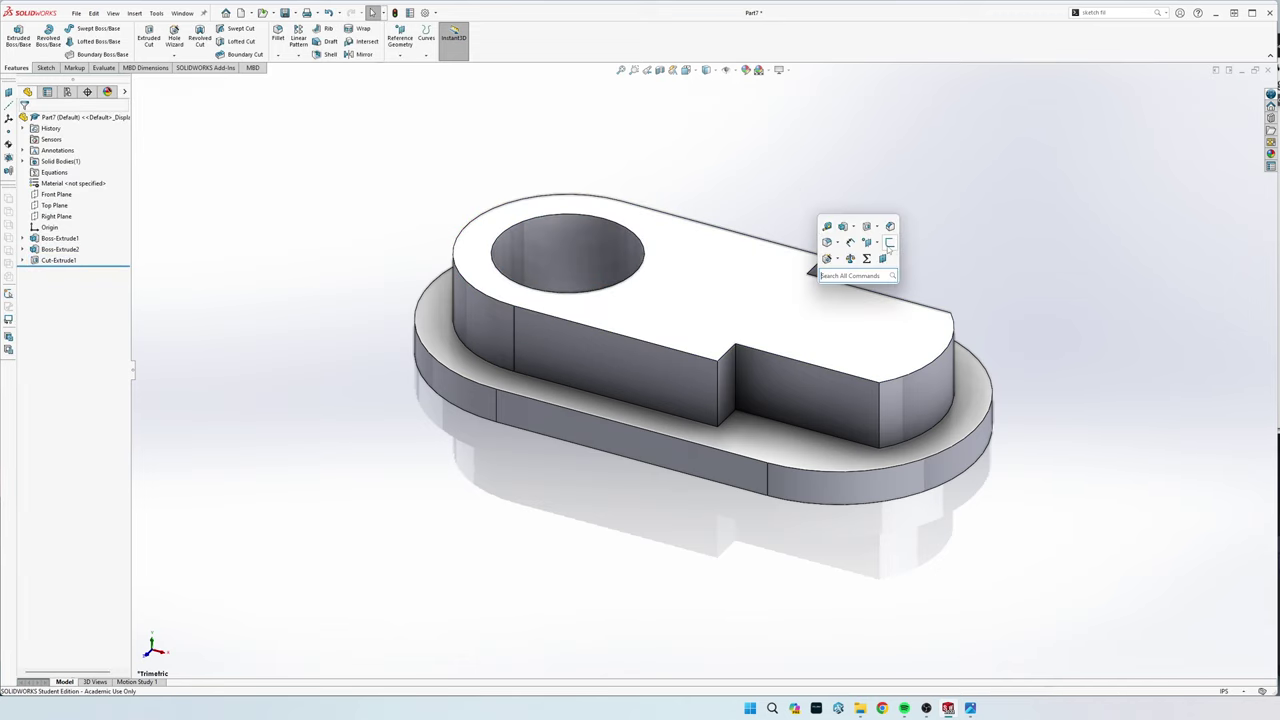
{"action": "left_click", "coordinate": [889, 244]}
{"action": "left_click", "coordinate": [720, 362]}
Draw a small circle centred on the block's far rounded end, checking the reference drawing
{"action": "key", "text": "s"}
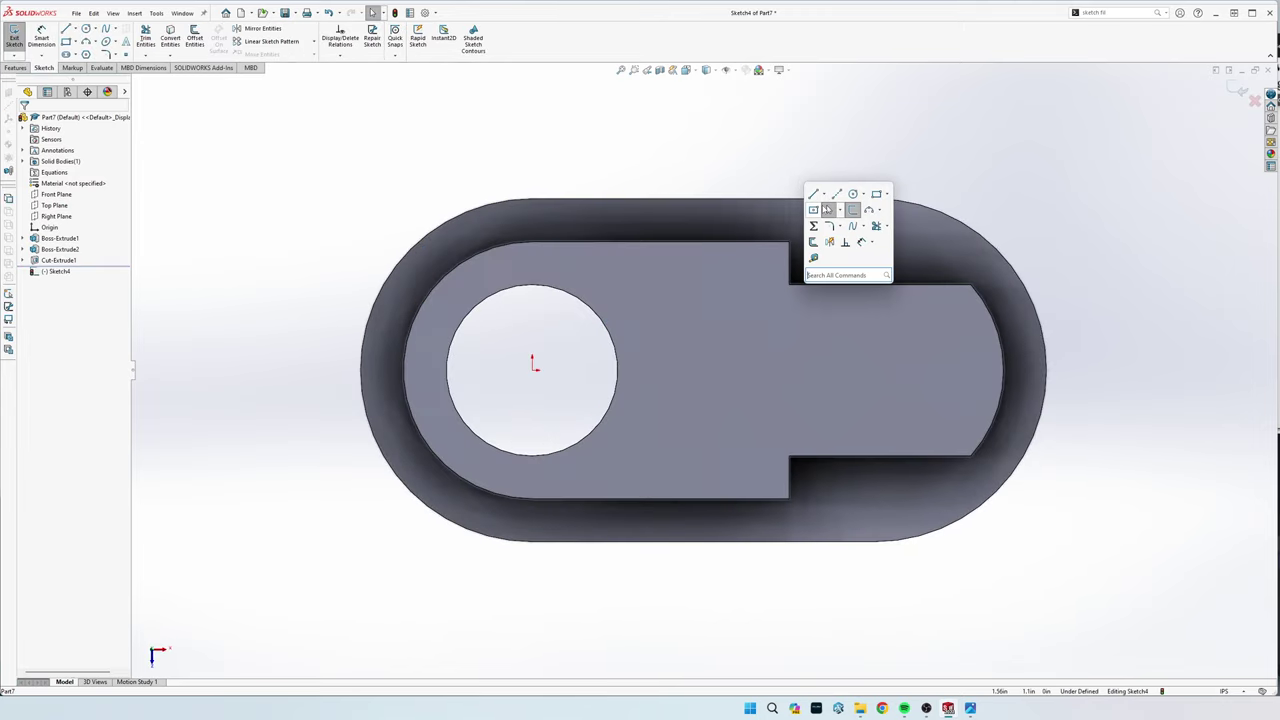
{"action": "left_click", "coordinate": [852, 194]}
{"action": "key", "text": "alt+Tab"}
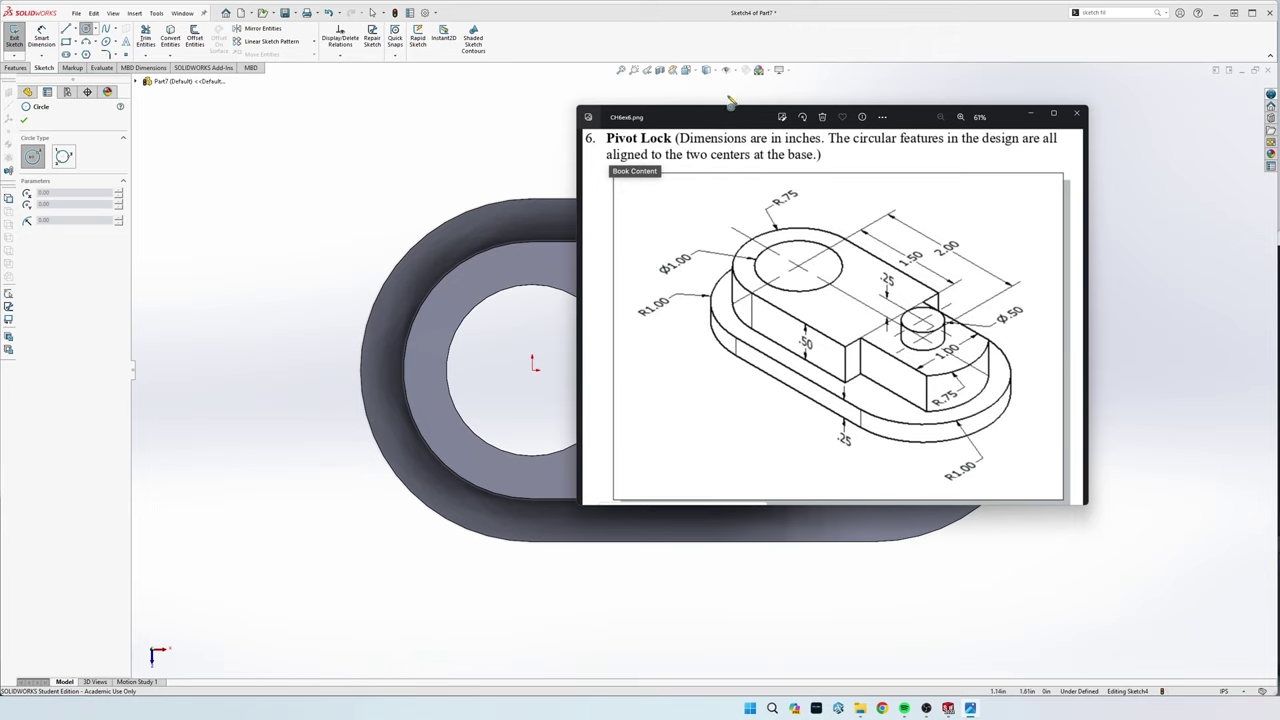
{"action": "left_click_drag", "start_coordinate": [731, 103], "coordinate": [1279, 8]}
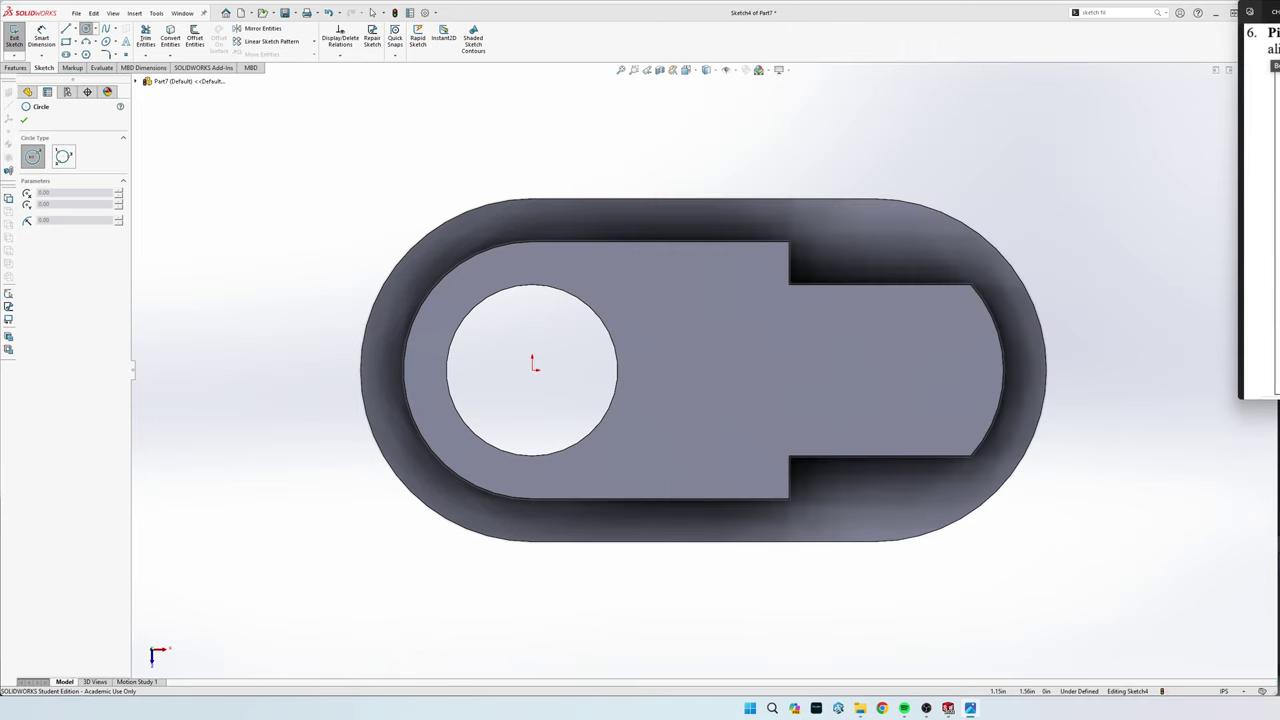
{"action": "left_click", "coordinate": [874, 370]}
{"action": "left_click", "coordinate": [902, 380]}
{"action": "key", "text": "Escape"}
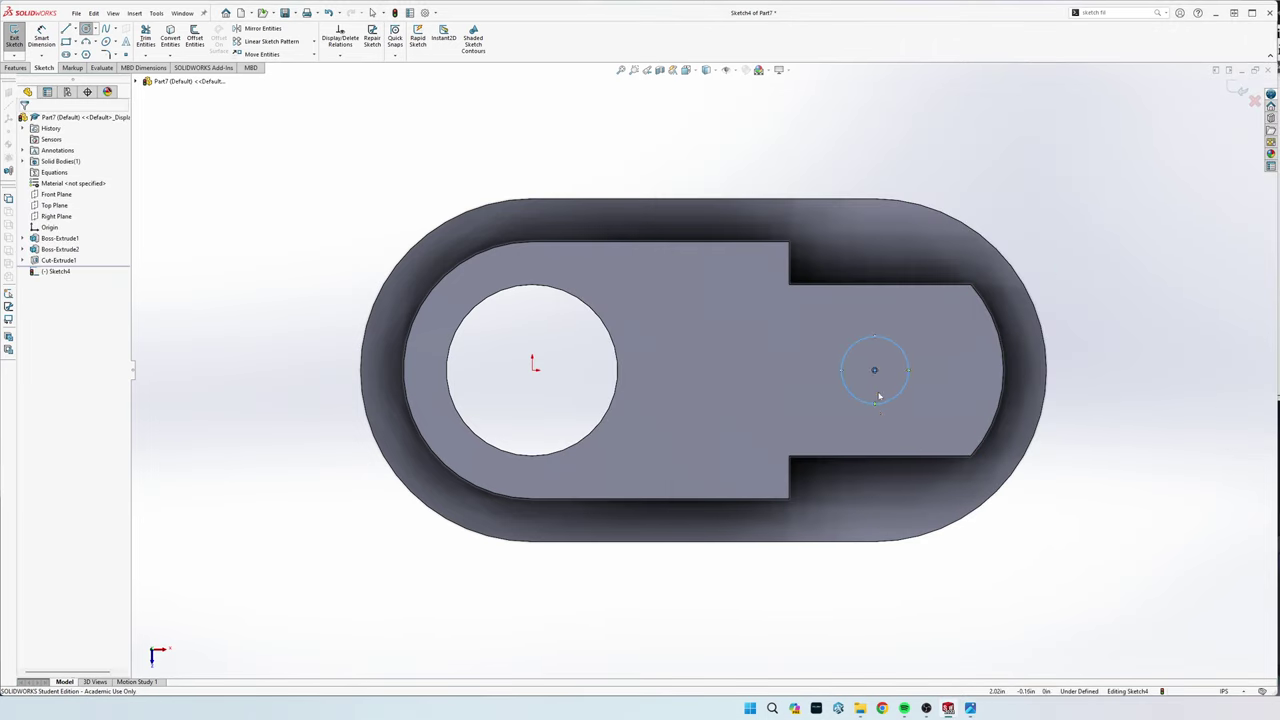
Dimension the small circle's diameter to .5 in
{"action": "key", "text": "s"}
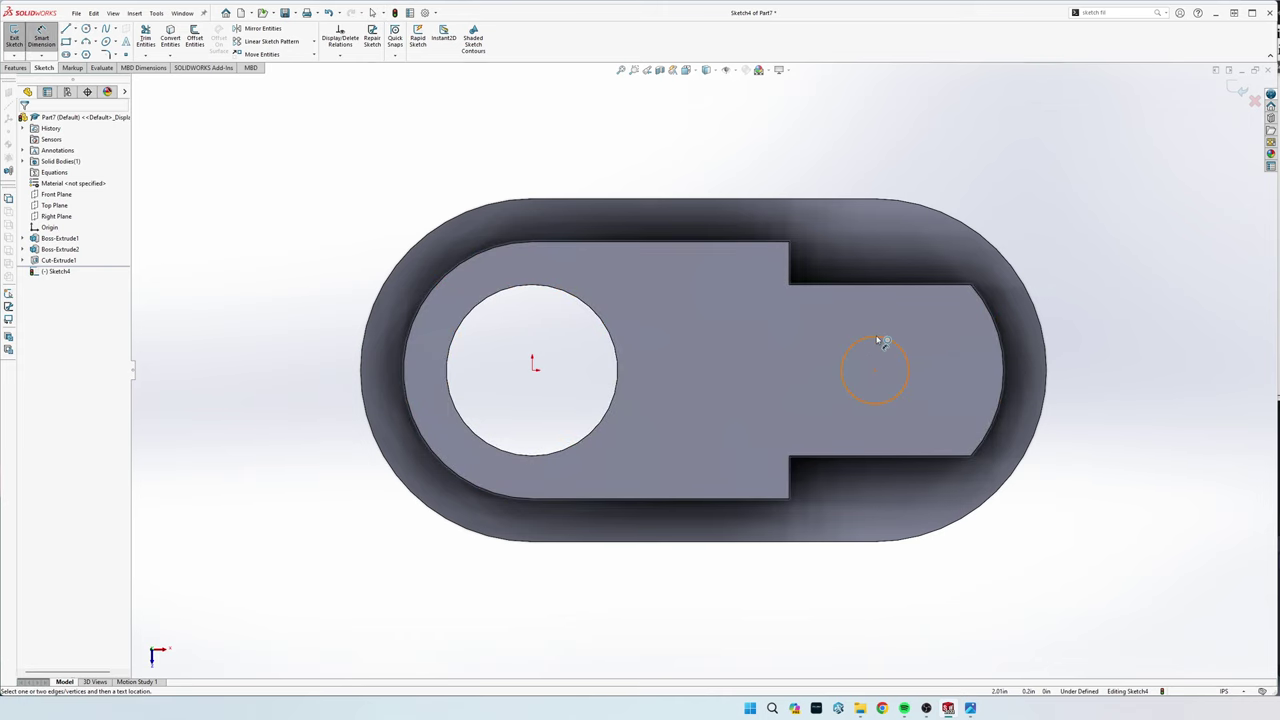
{"action": "left_click", "coordinate": [876, 338]}
{"action": "left_click", "coordinate": [878, 358]}
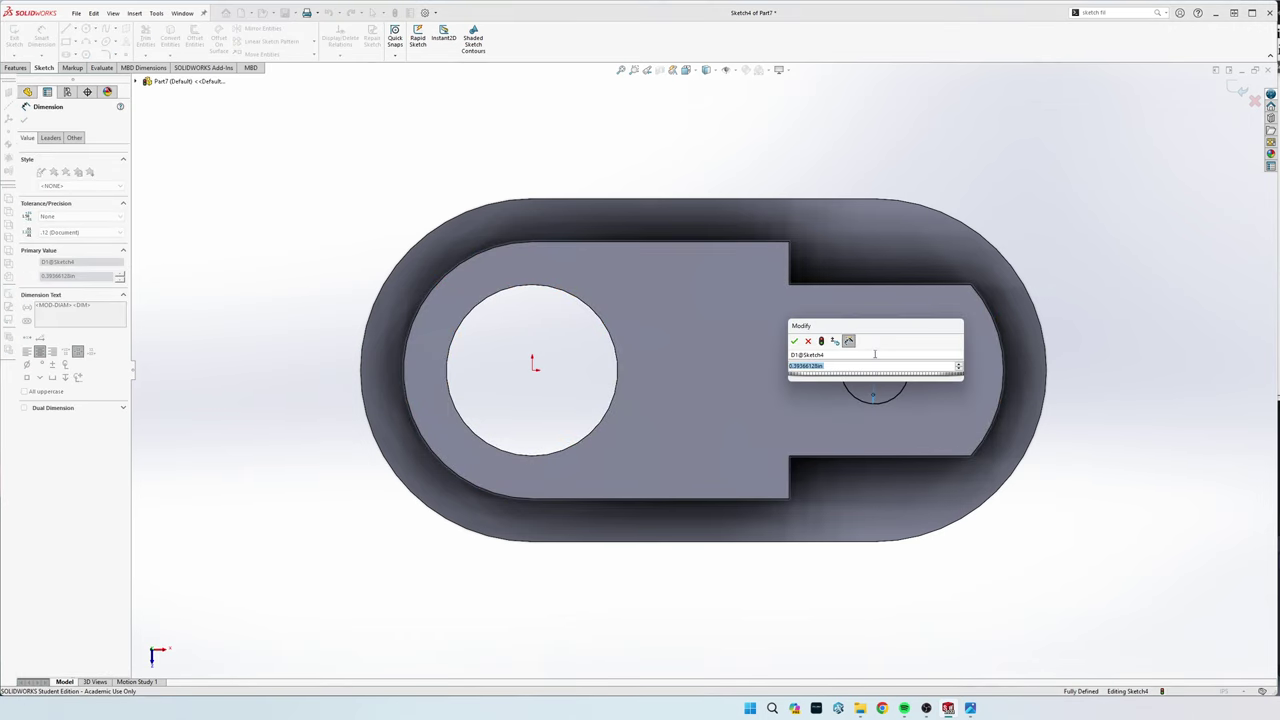
{"action": "type", "text": ".5"}
{"action": "key", "text": "Return"}
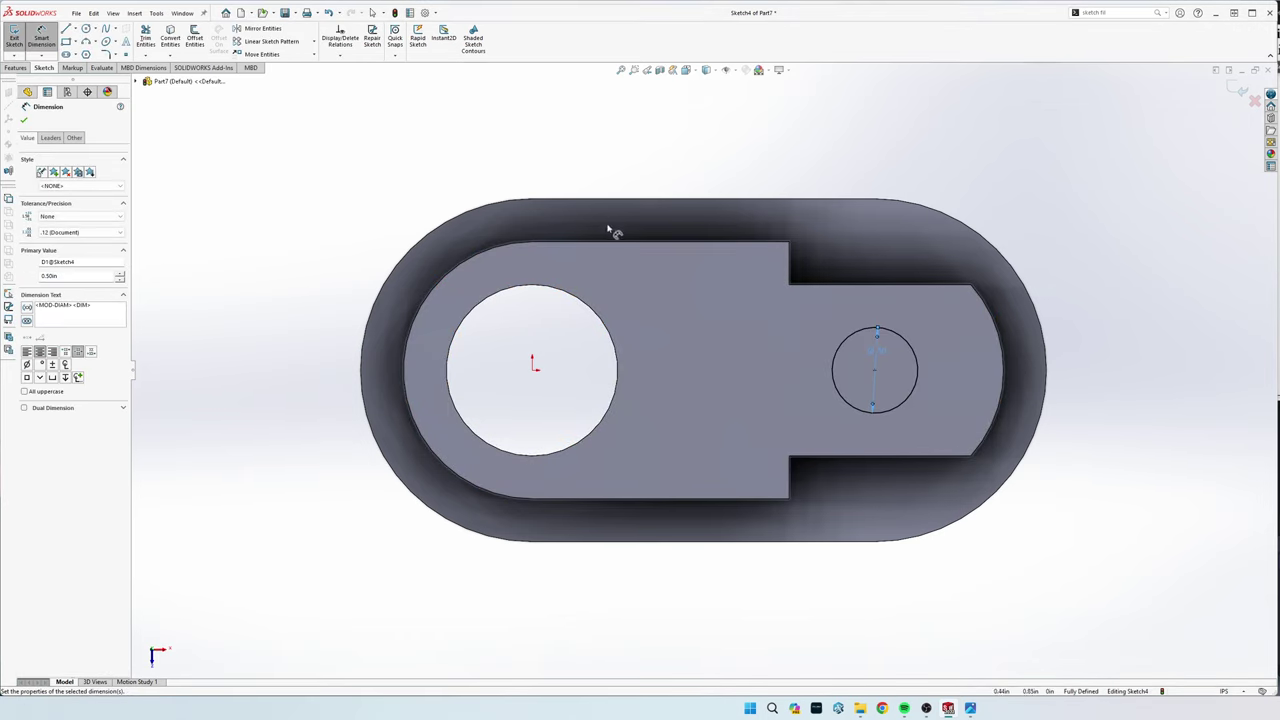
{"action": "left_click", "coordinate": [24, 118]}
{"action": "left_click", "coordinate": [16, 67]}
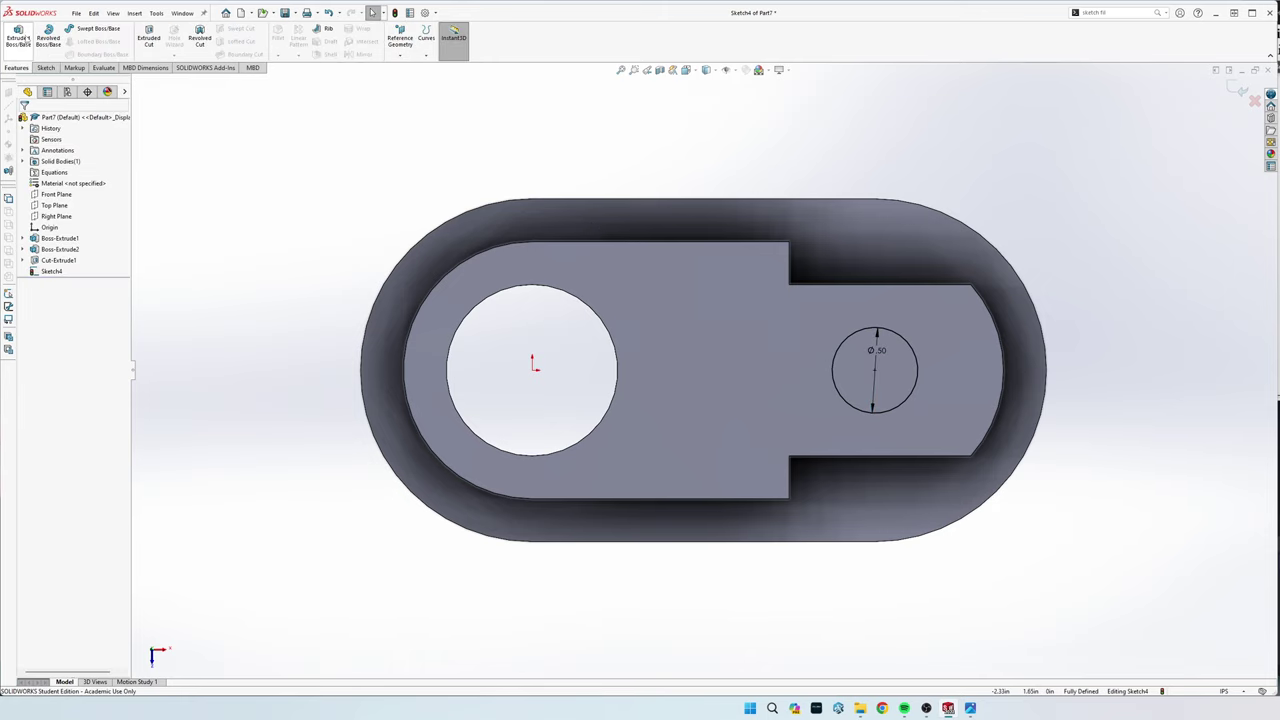
Extrude the Ø.50 circle Blind to 0.25 in, then check it in Top and Isometric views
{"action": "left_click", "coordinate": [18, 37]}
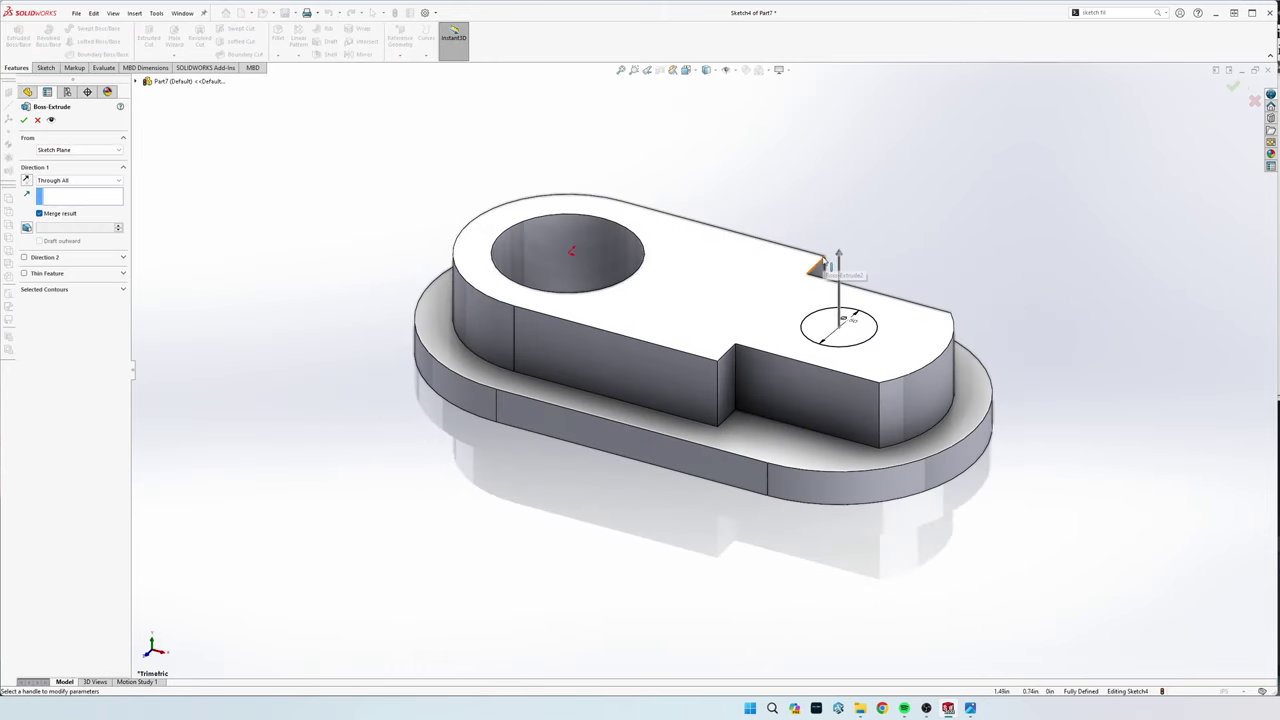
{"action": "left_click", "coordinate": [55, 180]}
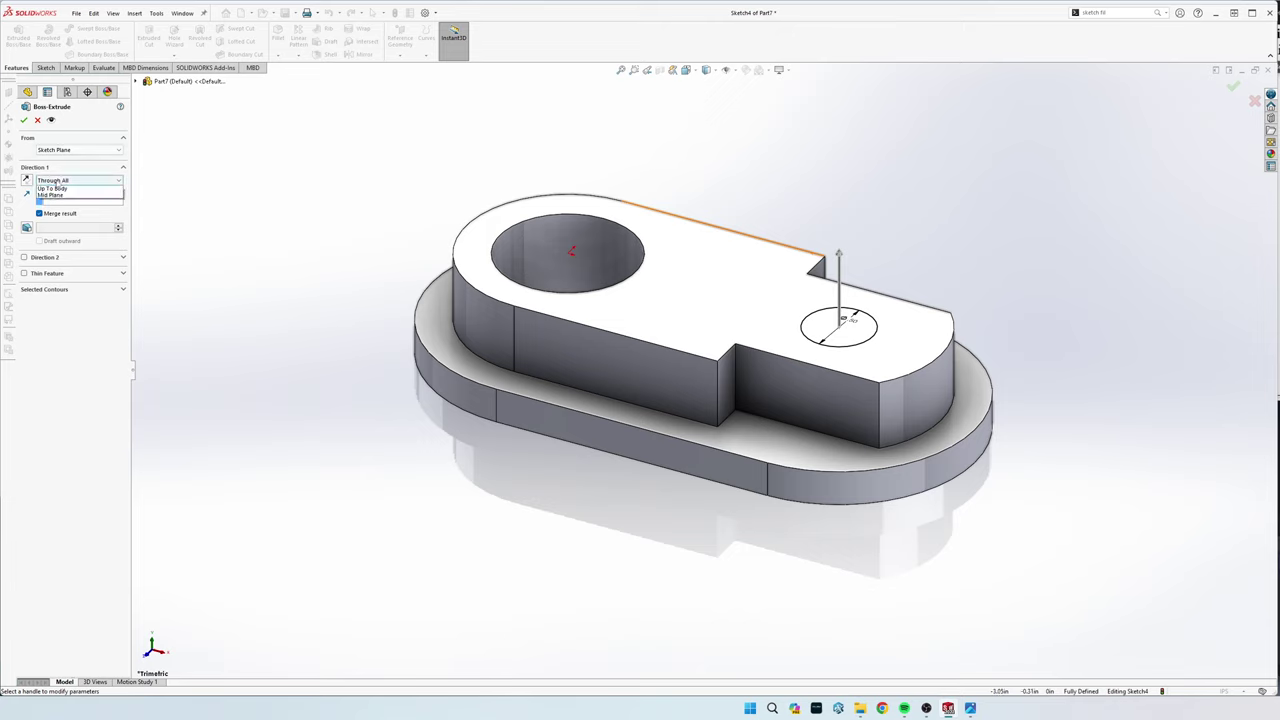
{"action": "left_click", "coordinate": [55, 188]}
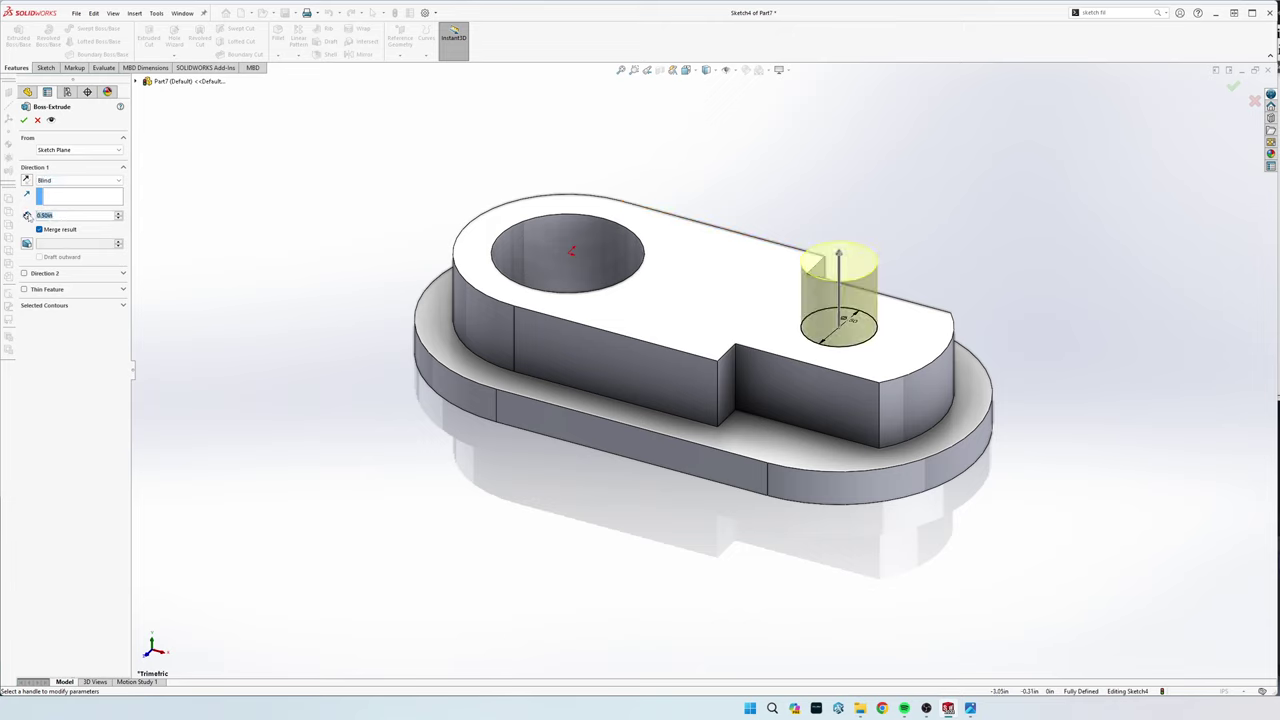
{"action": "type", "text": "0.25"}
{"action": "key", "text": "Return"}
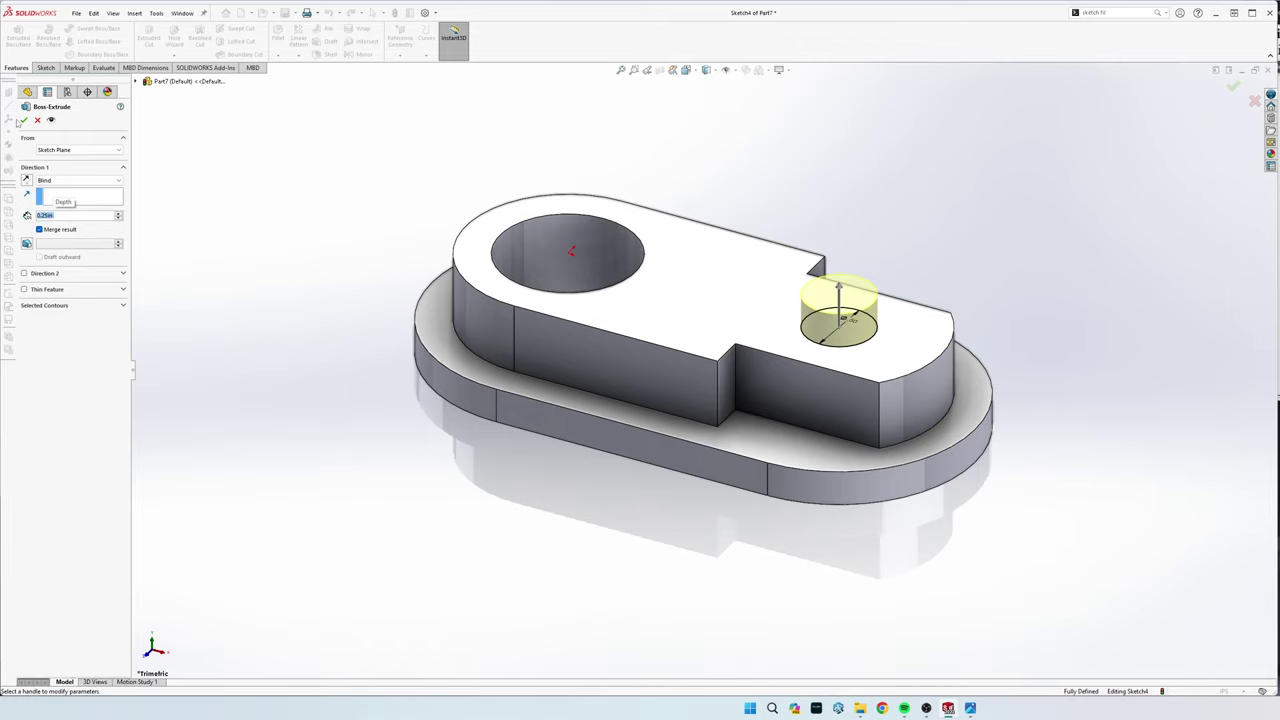
{"action": "left_click", "coordinate": [21, 120]}
{"action": "key", "text": "ctrl+5"}
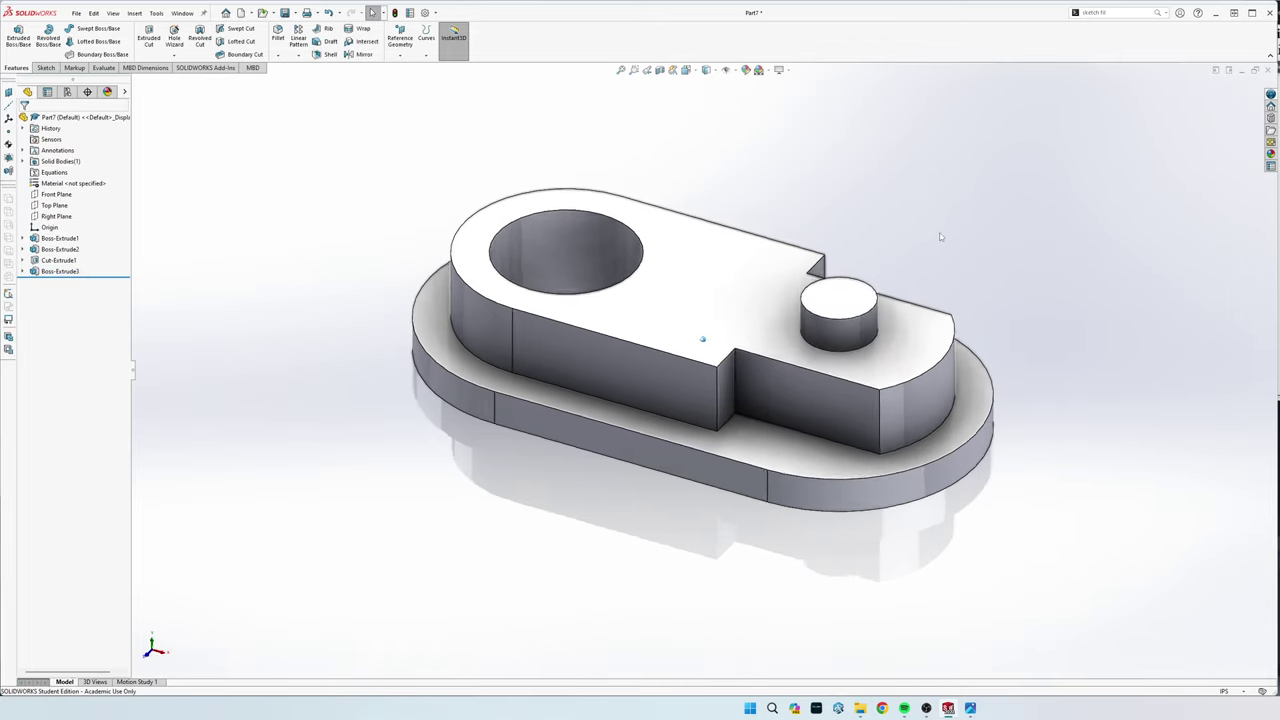
{"action": "key", "text": "ctrl+7"}
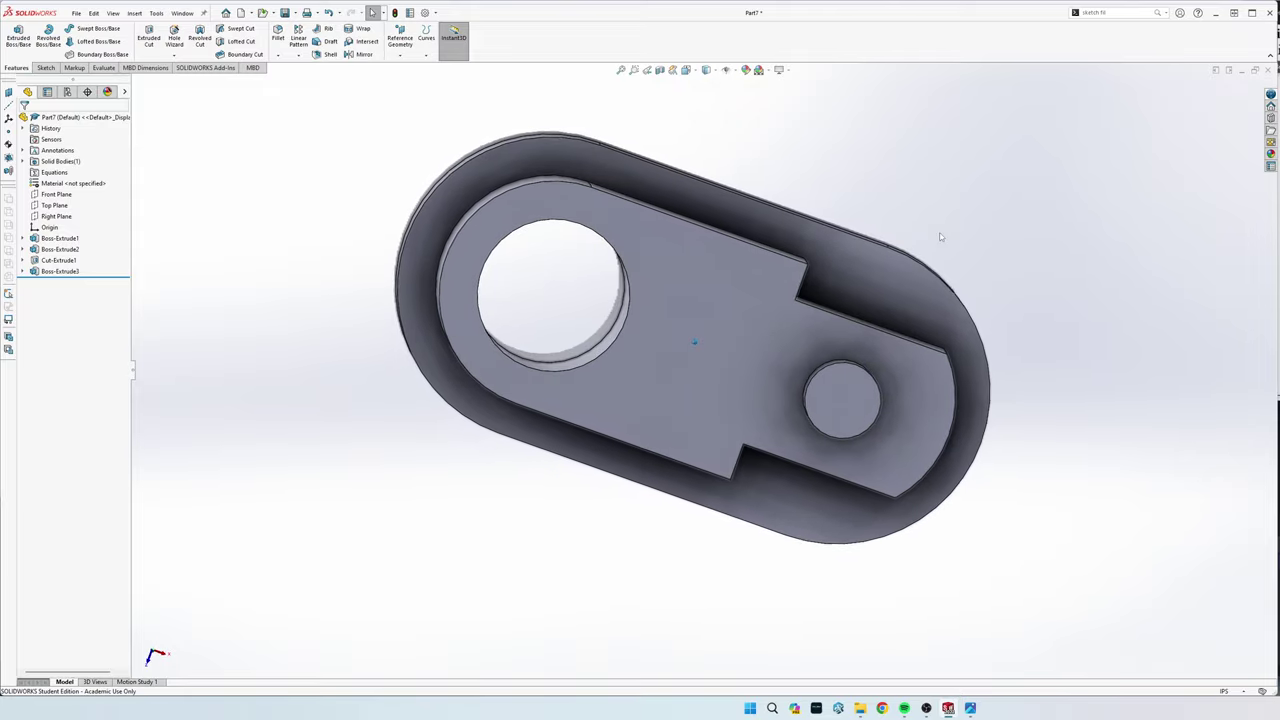